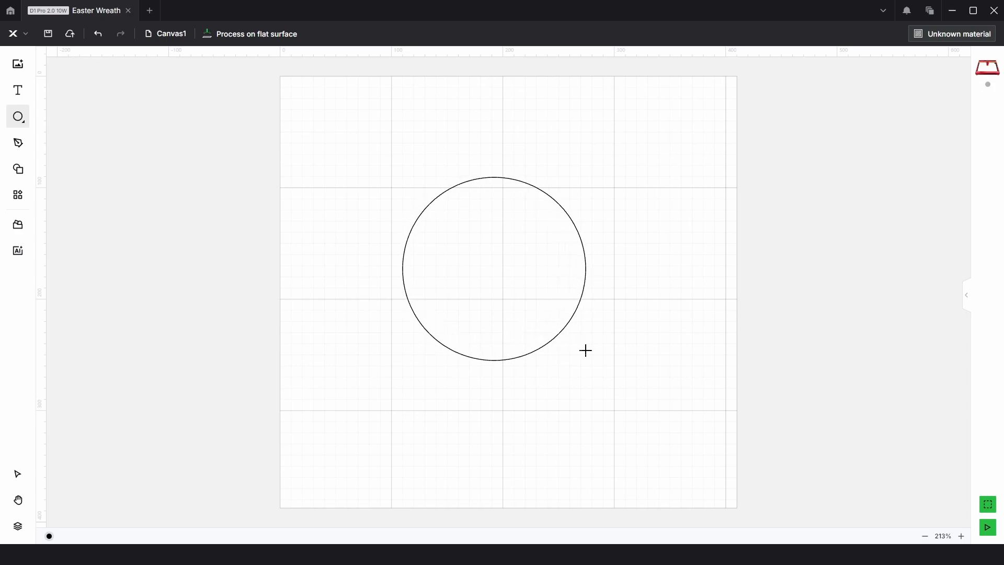
- Set the circle's width to 200 mm with its proportions kept
left_click(50, 79)
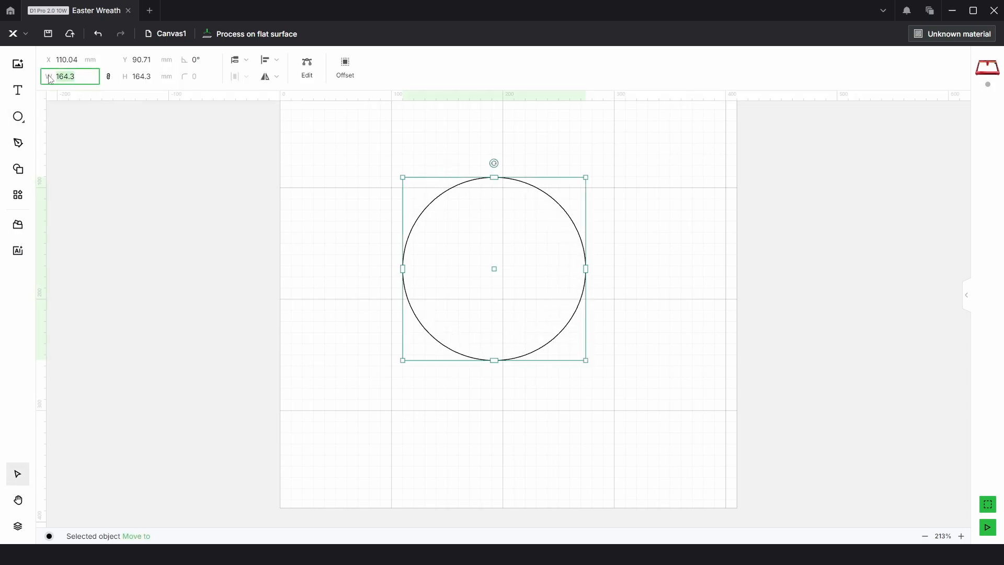
type("200")
key("Return")
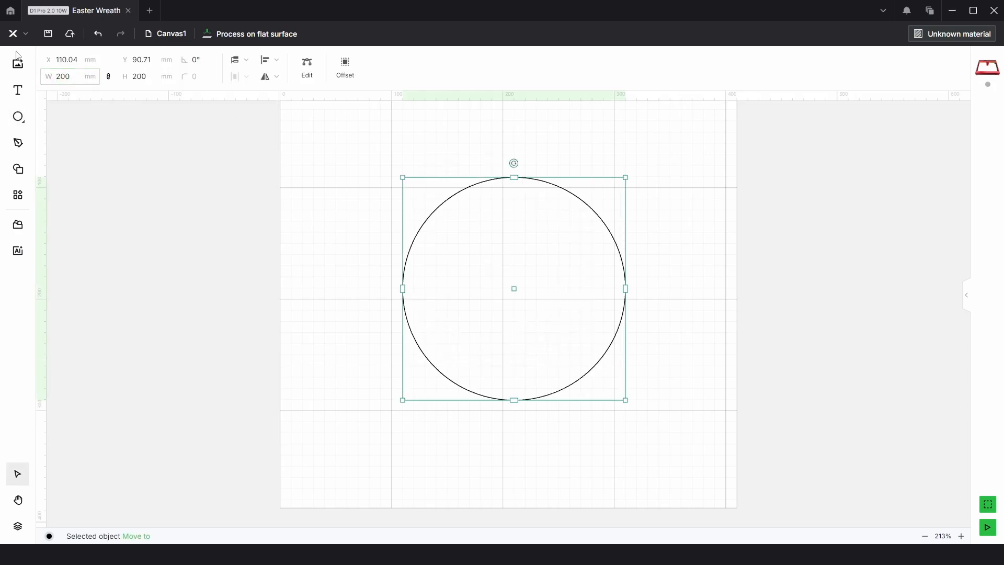
- Position the 200 mm circle at X 0, Y 0 on the canvas
left_click_drag(623, 212, 634, 251)
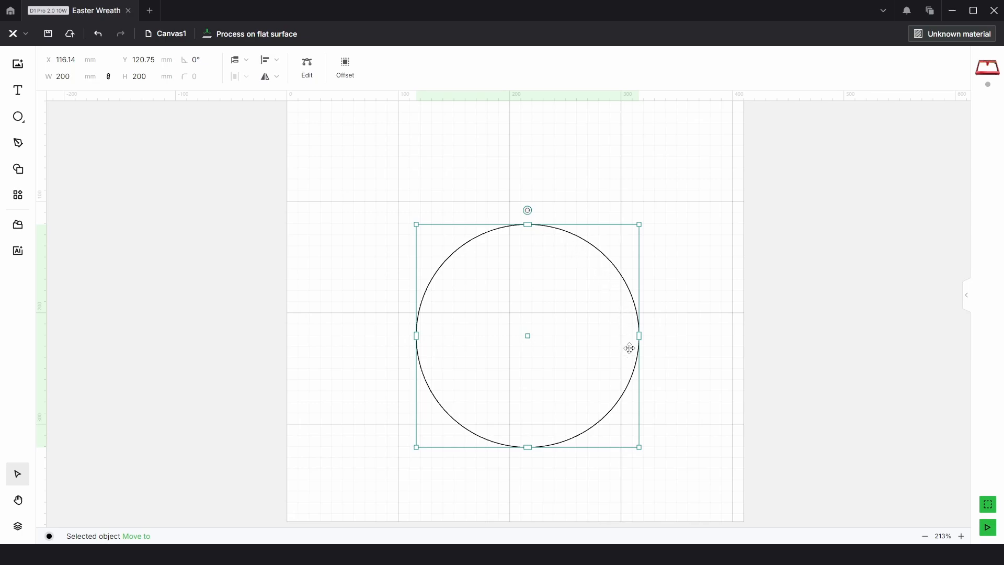
scroll(460, 223, "up", 2)
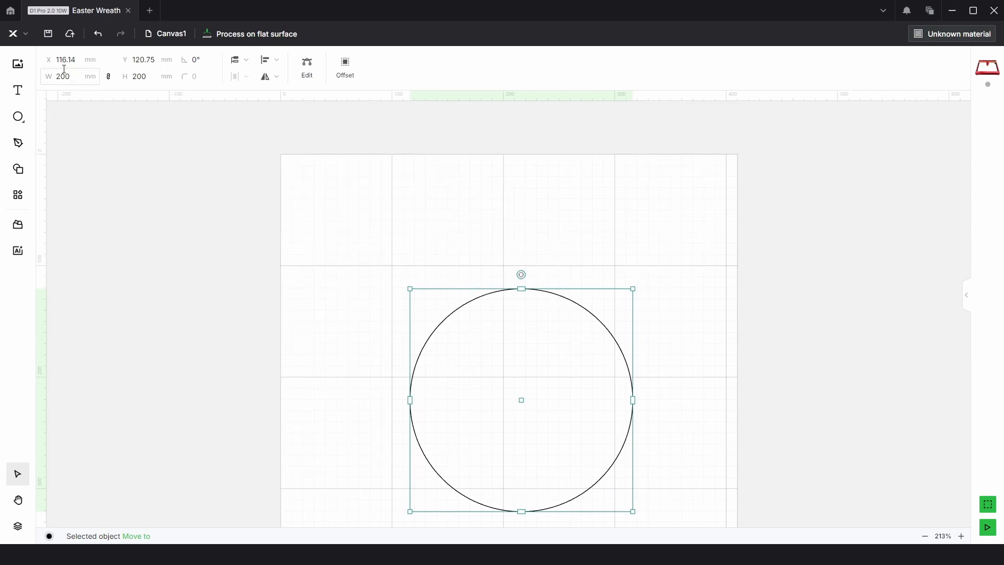
left_click(77, 60)
type("0")
key("Tab")
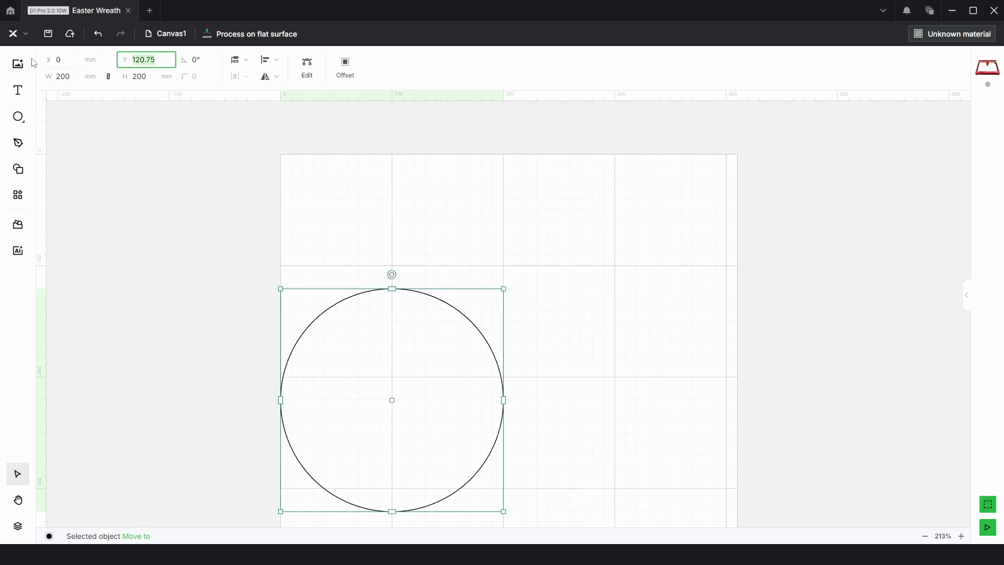
type("0")
key("Return")
scroll(415, 248, "up", 2)
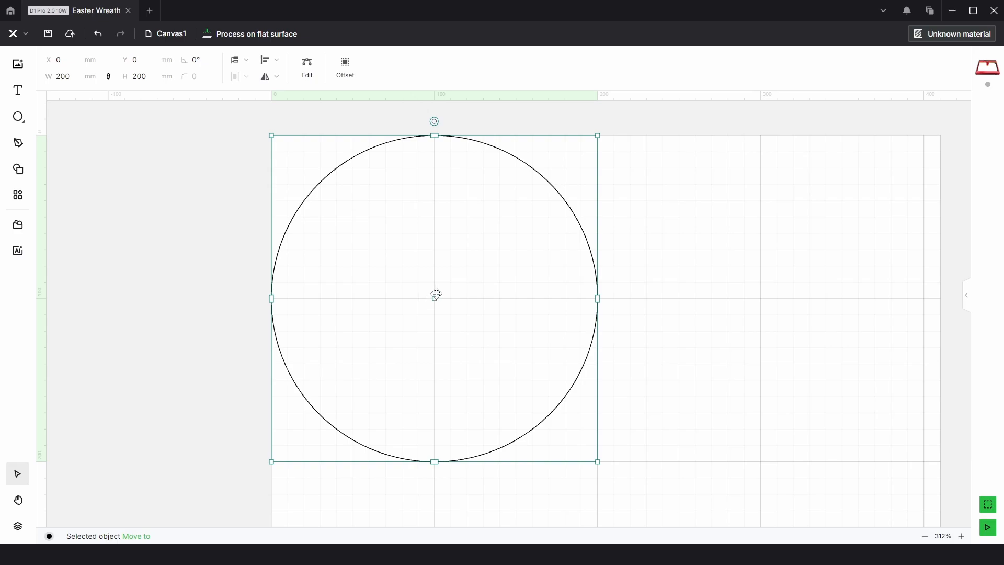
- Insert the pointed-petal flower from the Plant shapes and place it beside the circle at about X 215, Y 27 mm
left_click(18, 169)
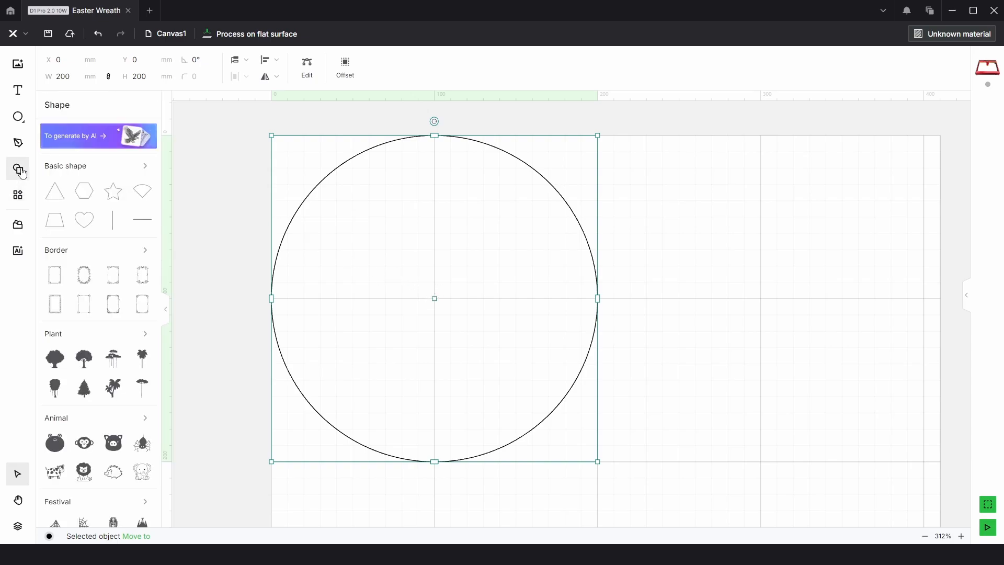
left_click(144, 334)
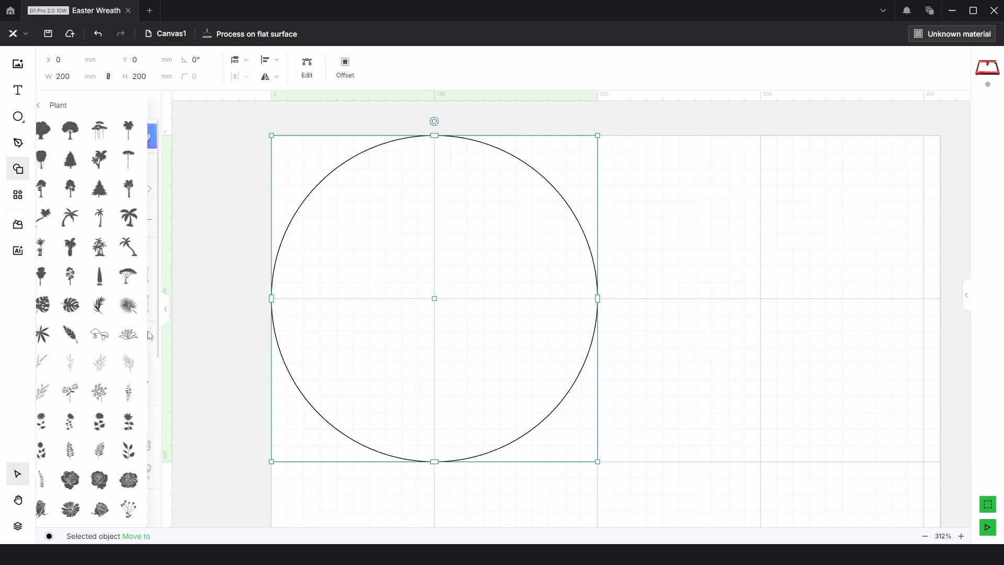
scroll(125, 276, "down", 5)
scroll(125, 275, "down", 3)
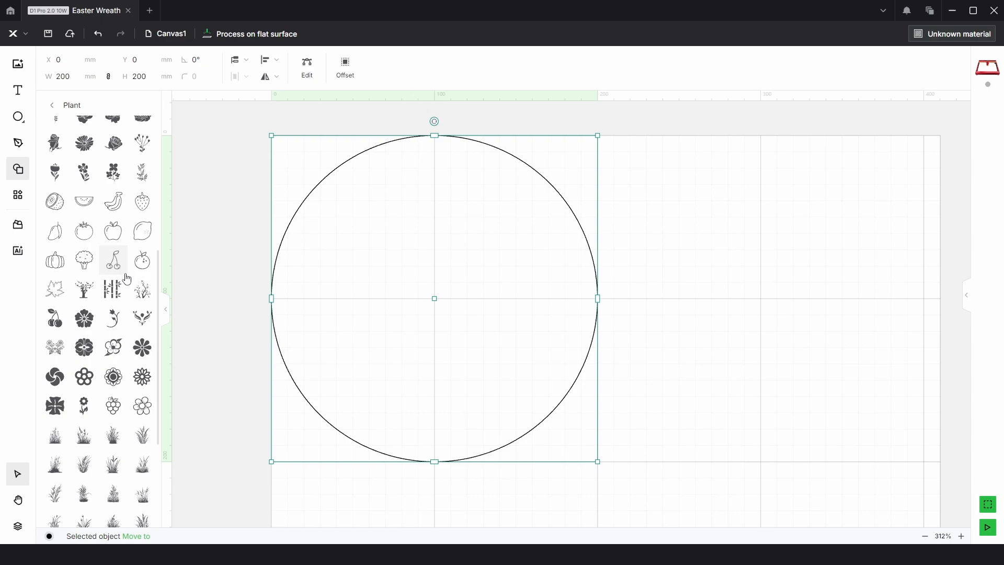
left_click(145, 383)
left_click_drag(569, 312, 653, 213)
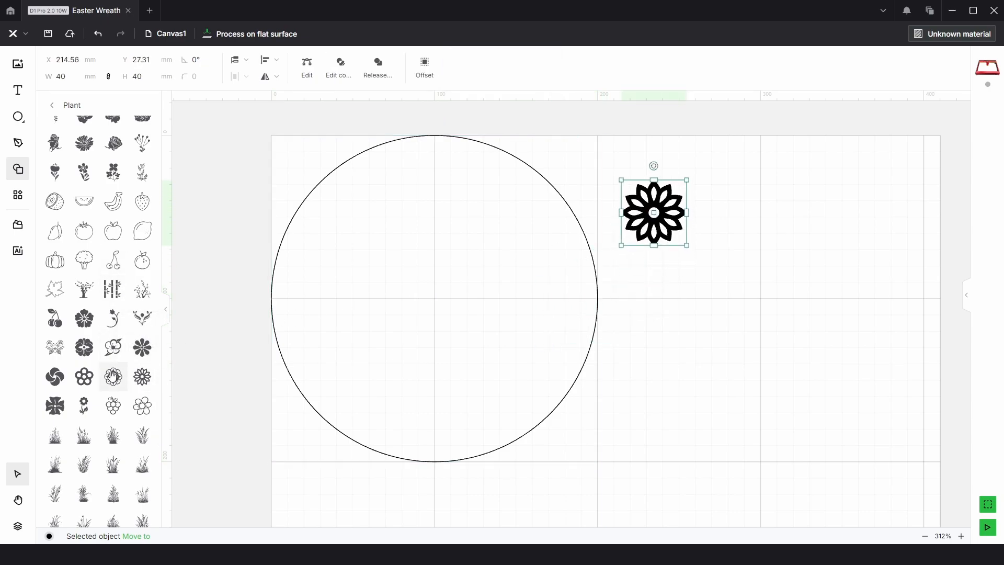
- Insert the rounded eight-petal flower from the Plant shapes and place it beside the pointed-petal flower at about X 264, Y 27 mm
left_click(142, 347)
left_click_drag(568, 310, 726, 202)
left_click_drag(779, 301, 602, 290)
scroll(562, 241, "up", 5)
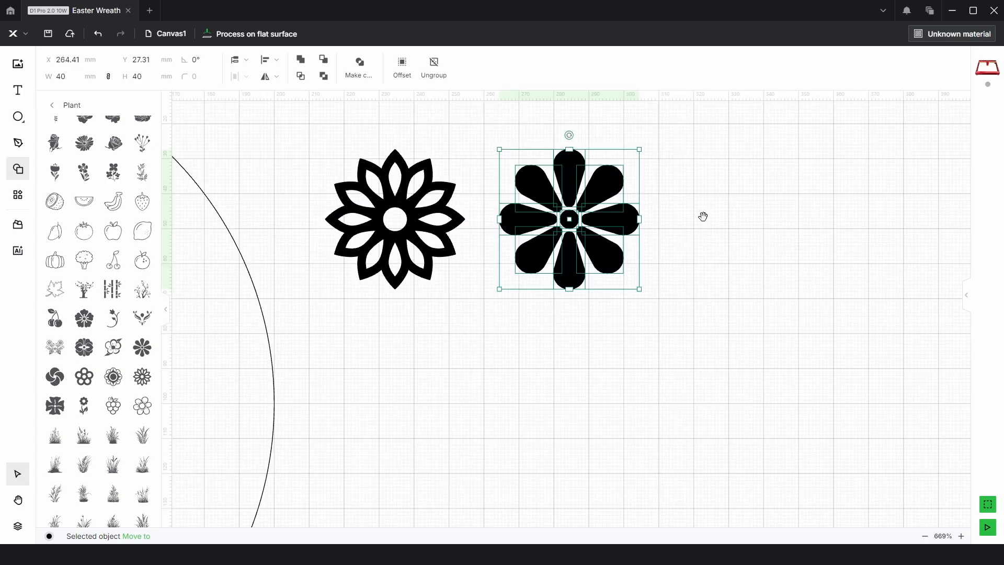
scroll(701, 214, "left", 2)
- Set the pointed-petal flower's height to 35 mm and close the shape library
left_click(455, 217)
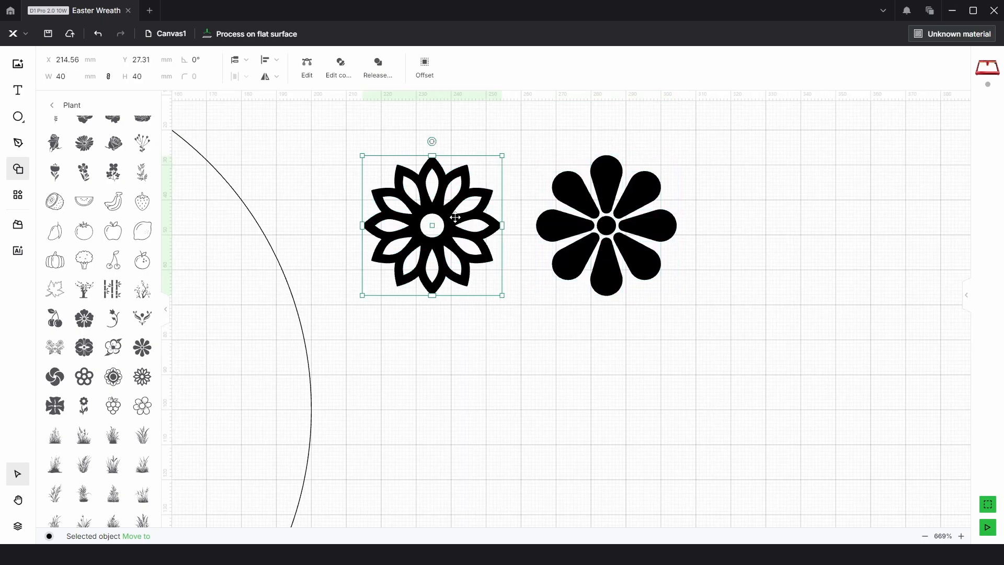
left_click(149, 76)
type("35")
key("Return")
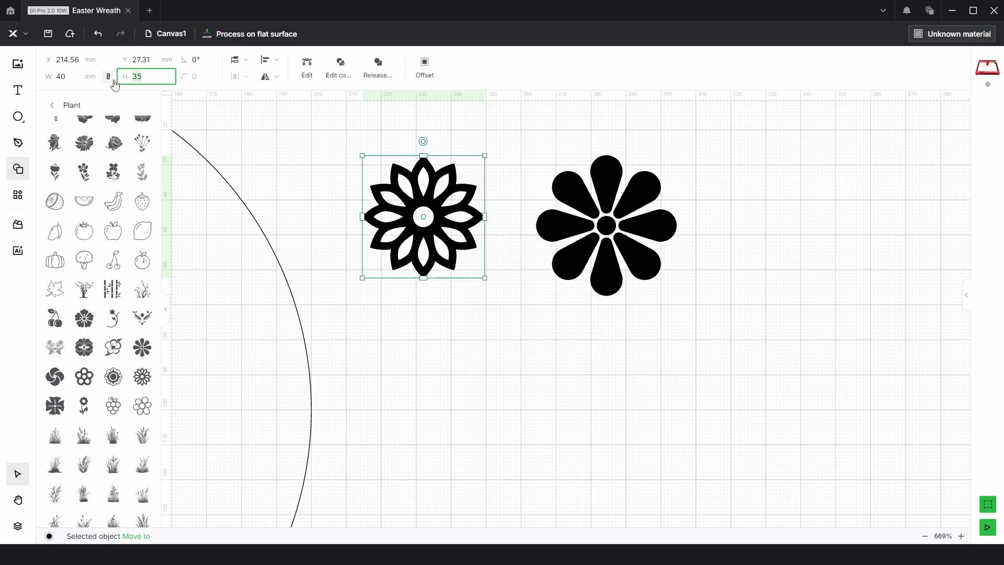
left_click(18, 169)
- Add an external offset outline of 3 mm around the rounded-petal flower
left_click(535, 185)
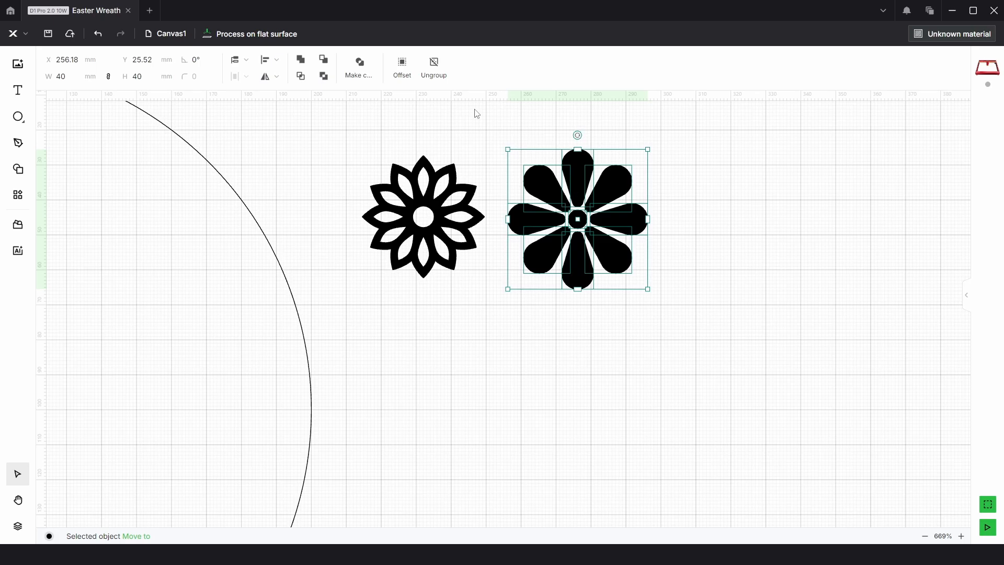
left_click(403, 68)
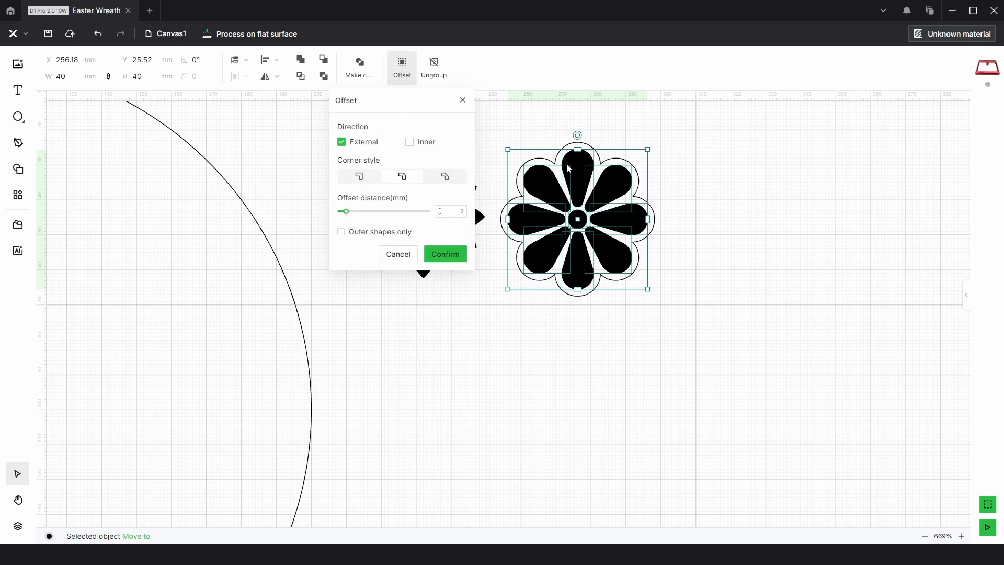
left_click(440, 207)
left_click(445, 254)
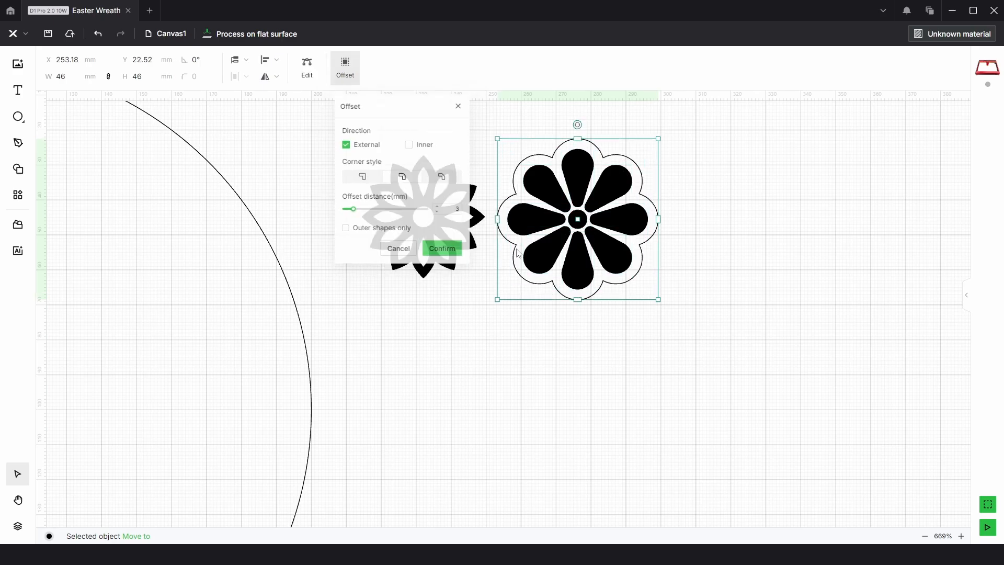
- Make a compound vector from the rounded-petal flower and its outline, and resize it to 35 mm
left_click_drag(709, 308, 569, 155)
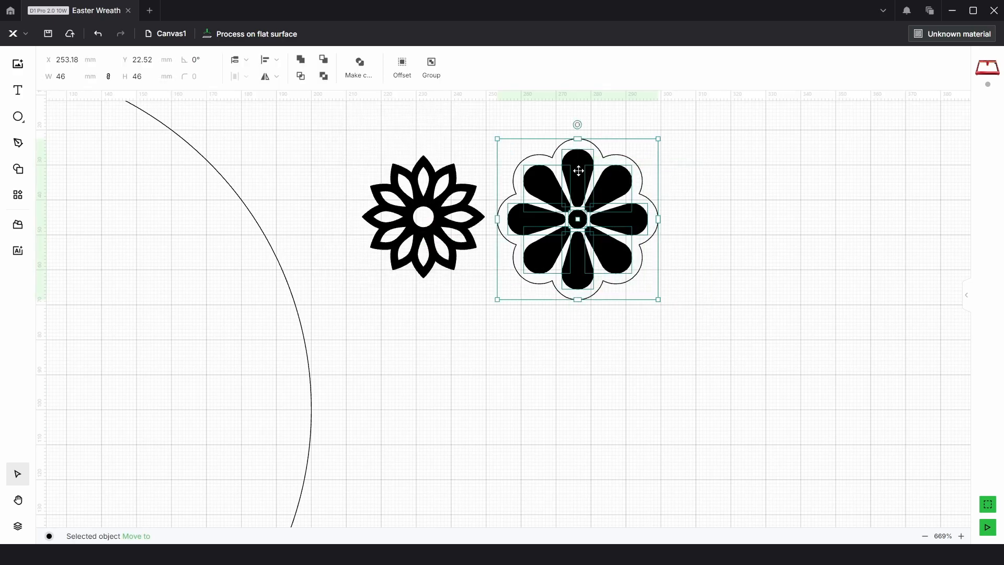
right_click(578, 180)
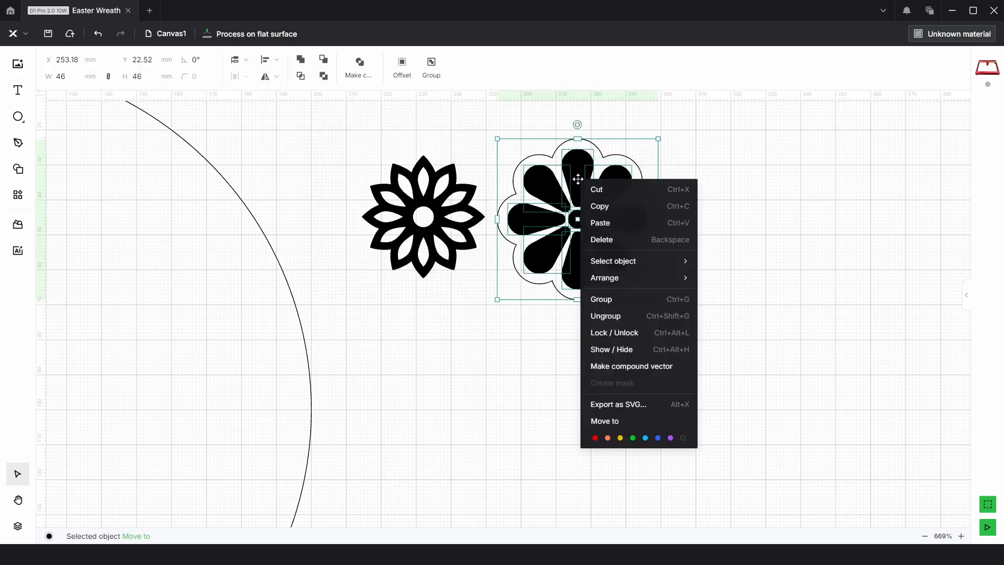
left_click(650, 367)
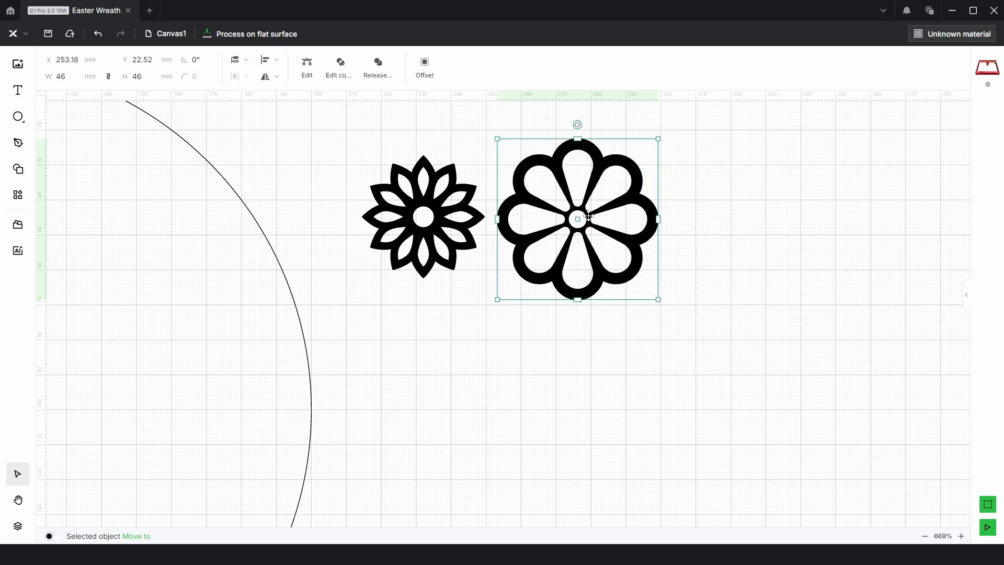
left_click(134, 80)
key("Return")
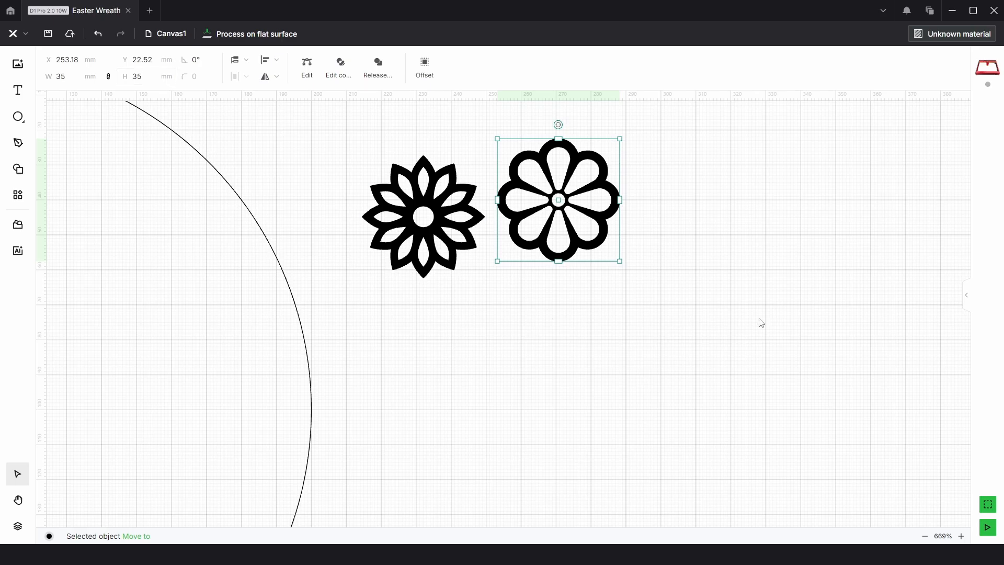
- Move the pointed-petal flower inside the circle at its upper middle, X 82.5 mm, and align it to the top
left_click_drag(454, 304, 681, 318)
scroll(620, 307, "down", 5)
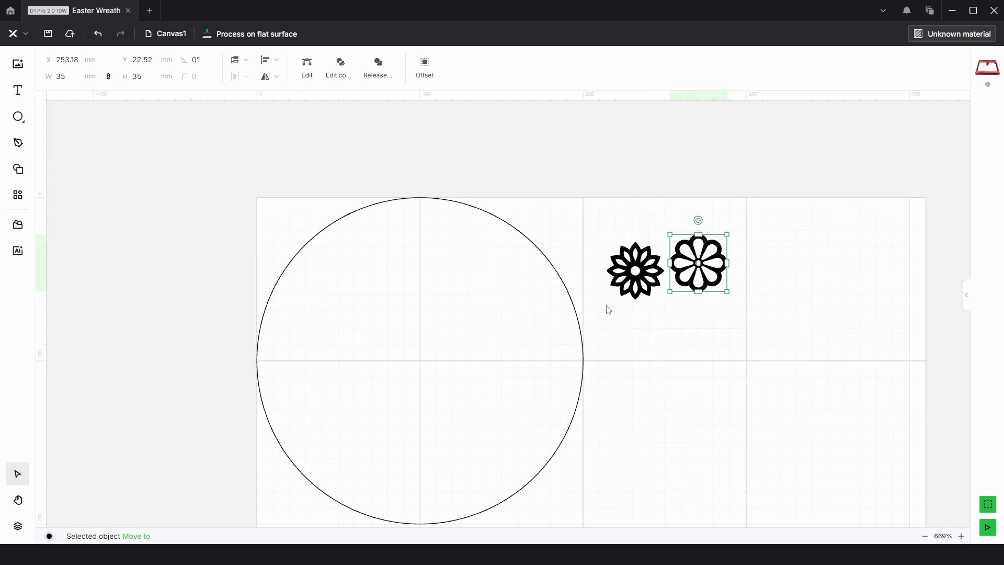
left_click_drag(463, 307, 511, 282)
left_click_drag(677, 235, 465, 203)
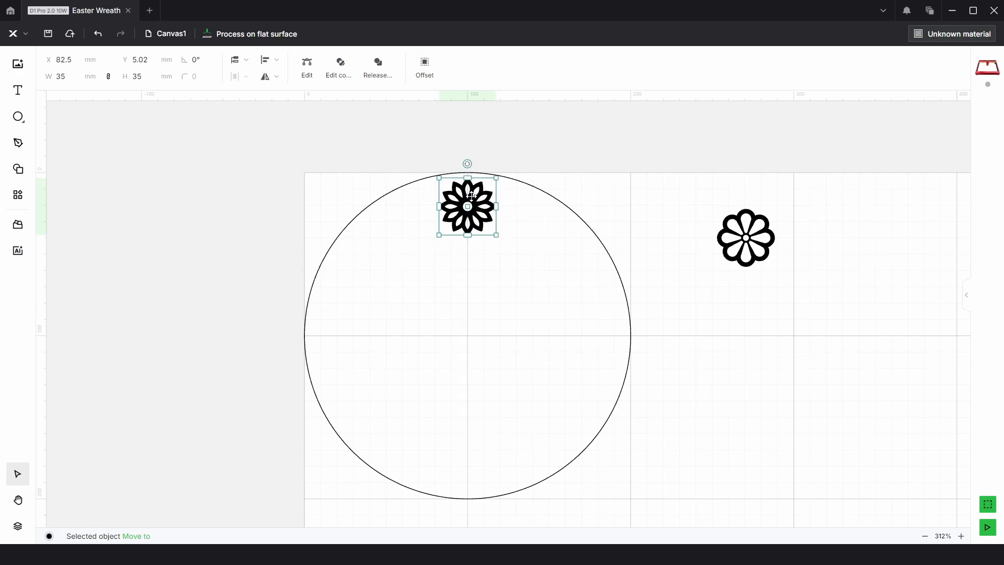
scroll(470, 198, "up", 12)
scroll(534, 178, "up", 1)
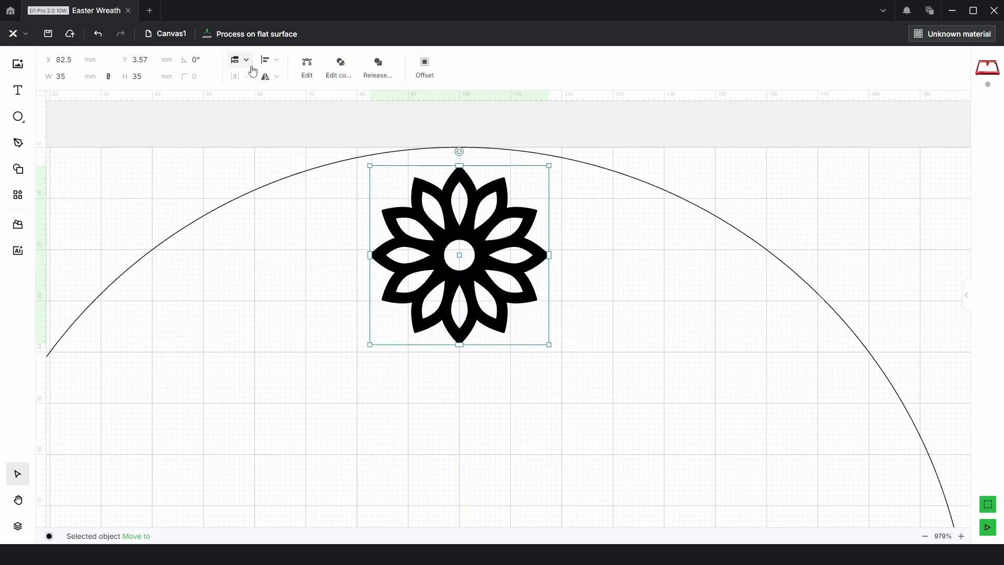
left_click(269, 61)
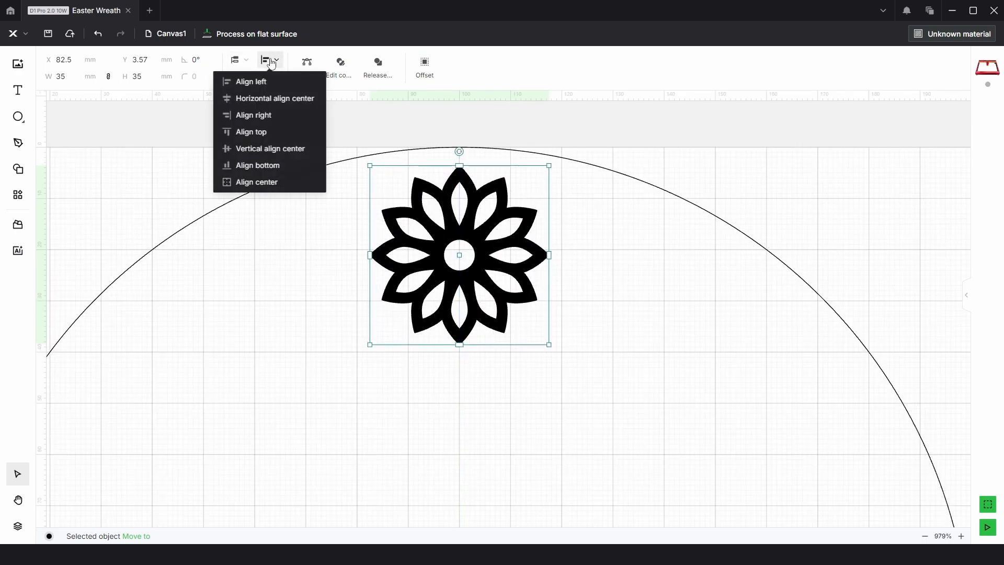
left_click(262, 132)
- Select the circle together with the pointed-petal flower and align them on their horizontal centers
left_click(690, 149)
left_click_drag(735, 136, 422, 244)
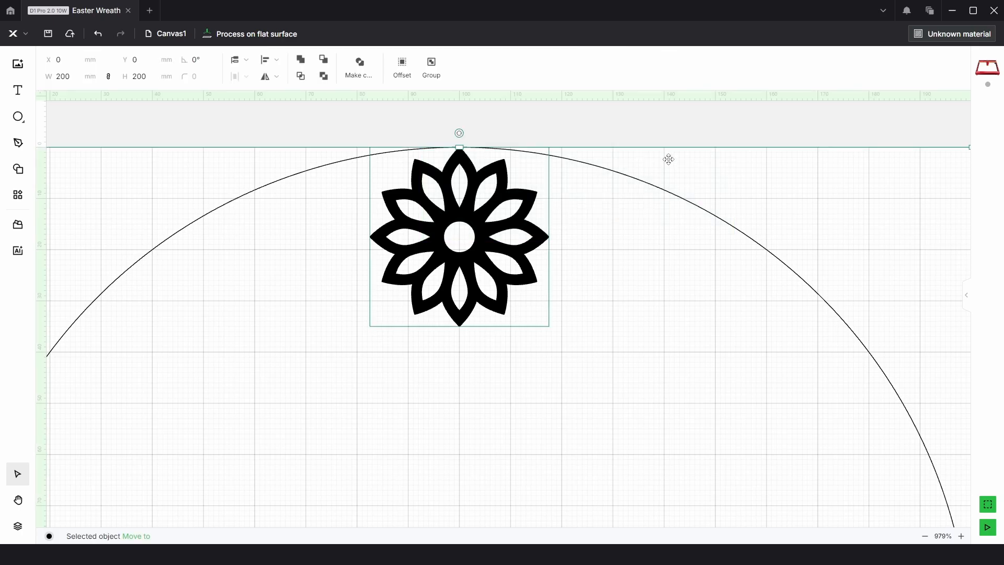
left_click(271, 60)
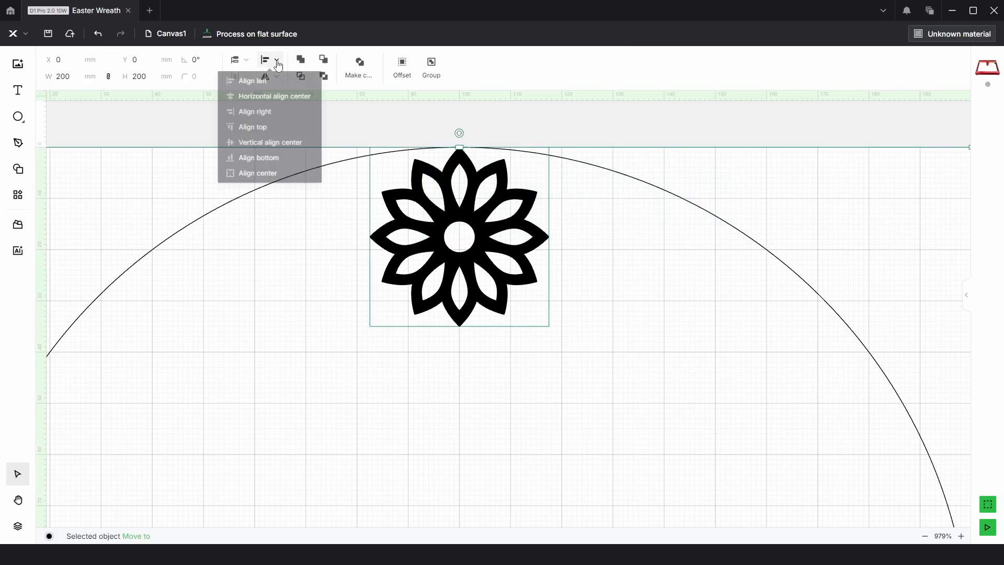
left_click(270, 99)
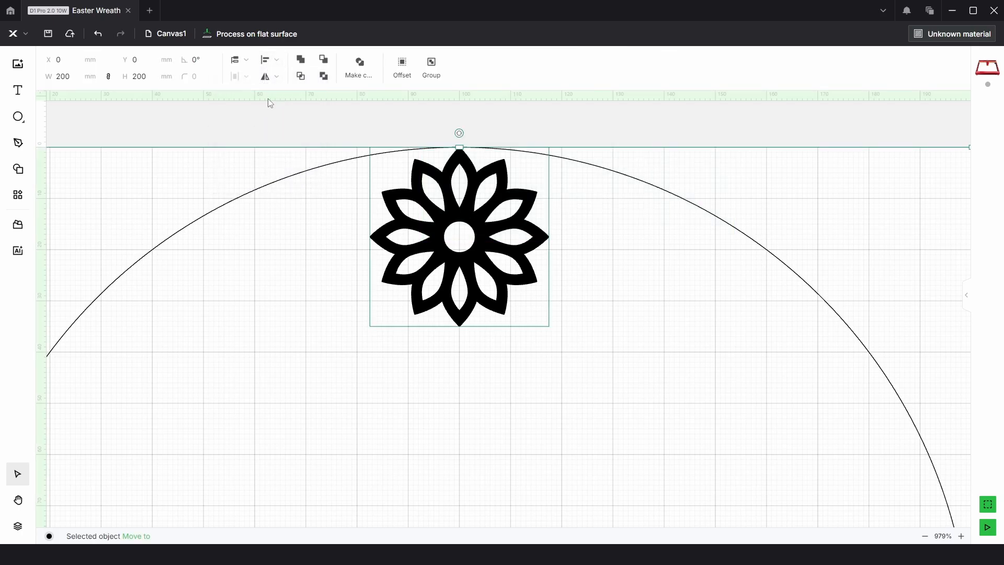
left_click(684, 136)
- Create a circular array of 8 rotated copies of the pointed-petal flower around the center x 100, y 100
scroll(684, 136, "down", 5)
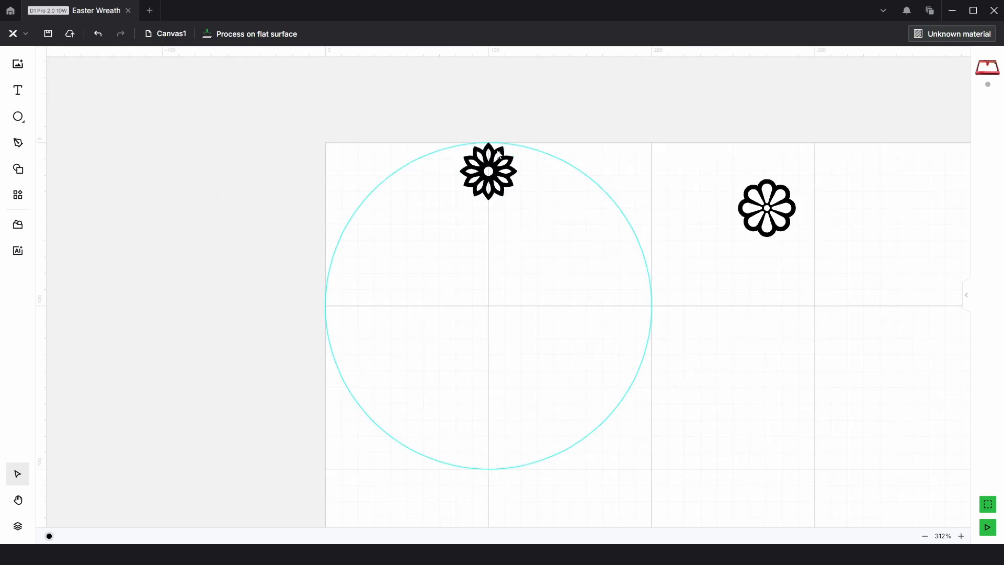
left_click(500, 166)
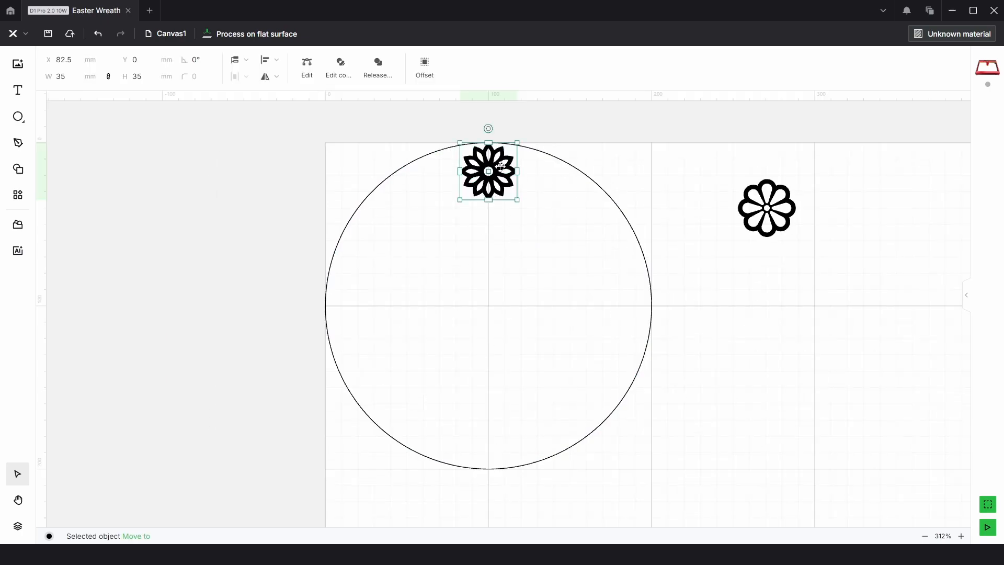
left_click(23, 195)
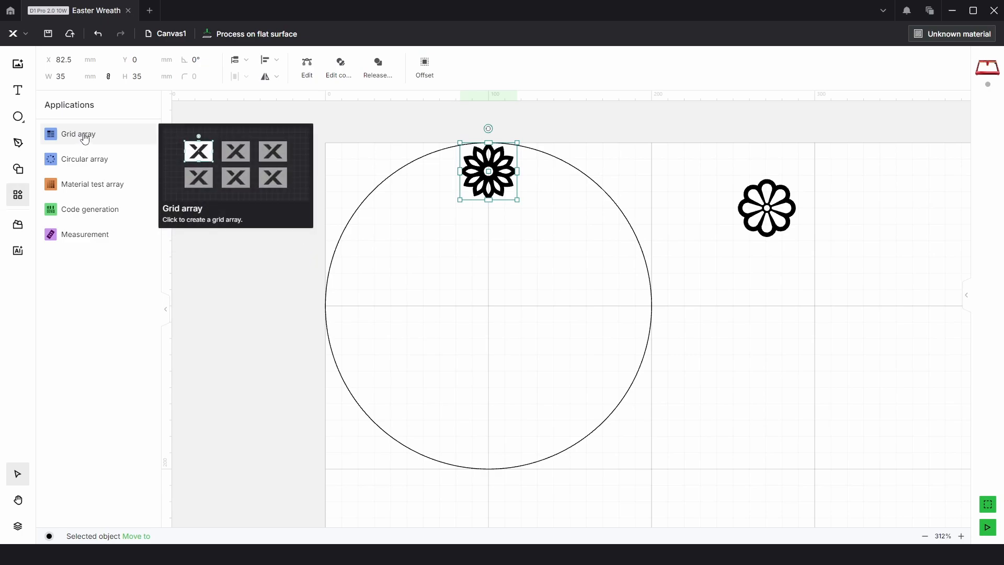
left_click(84, 159)
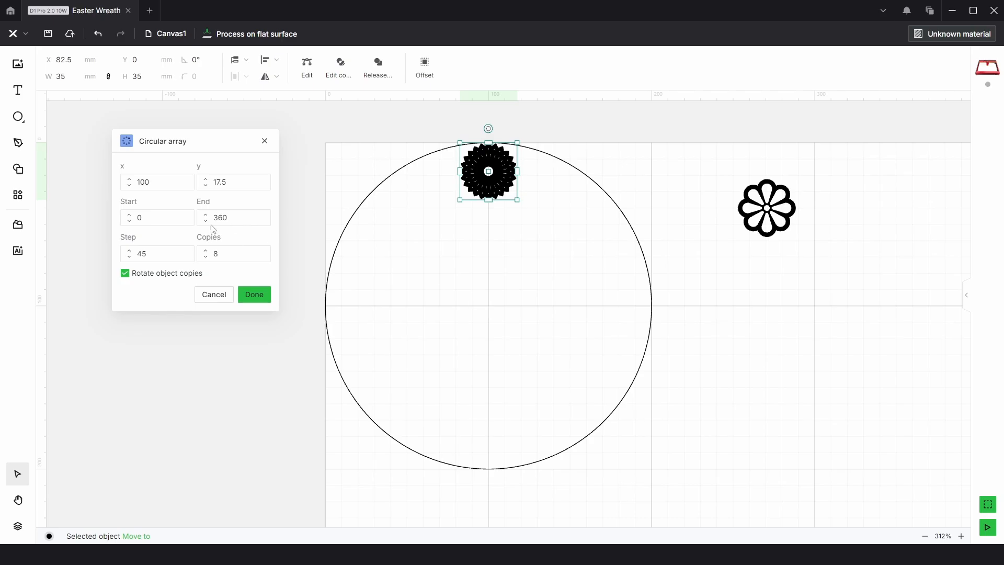
left_click(205, 186)
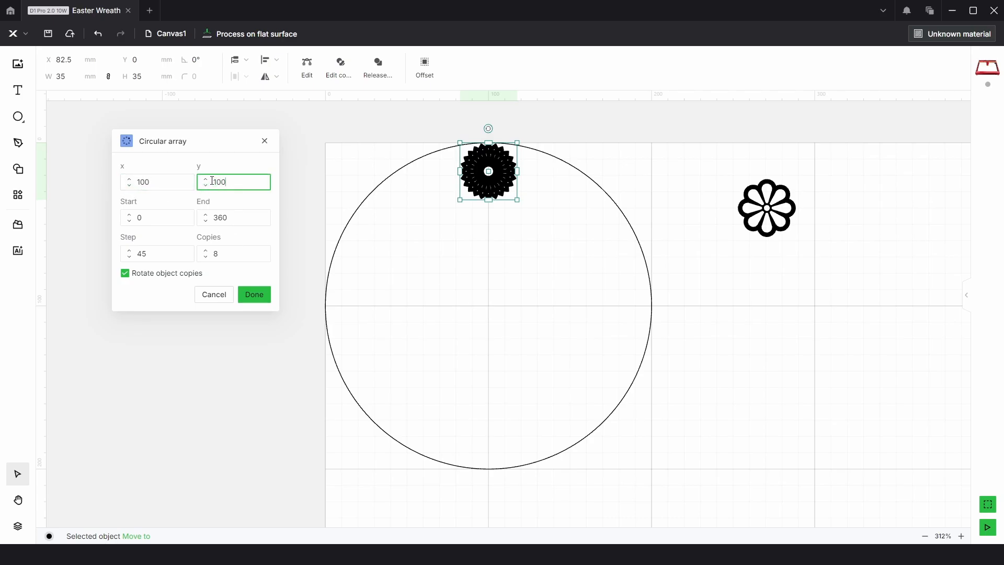
left_click(236, 255)
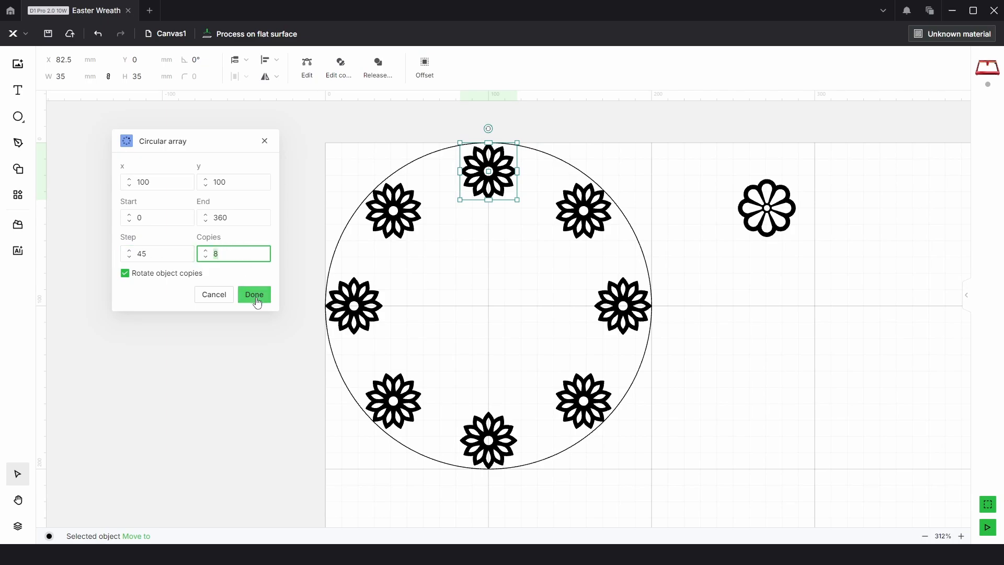
left_click(254, 295)
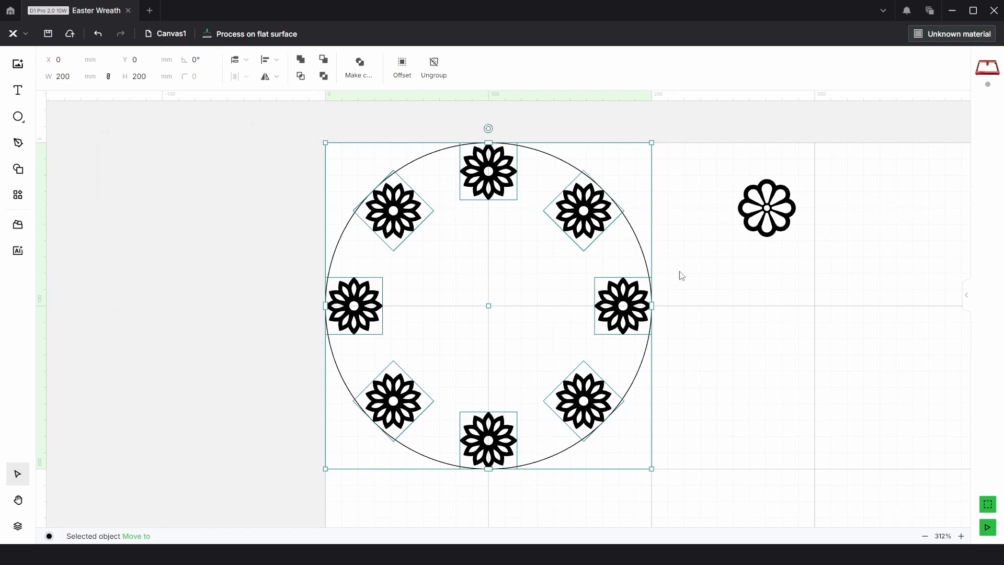
- Move the rounded-petal flower close to the circle's upper-right edge
left_click(765, 208)
left_click(744, 203)
left_click_drag(745, 203, 666, 165)
- Rotate the circular array of pointed-petal flowers to 22.5°
left_click(494, 172)
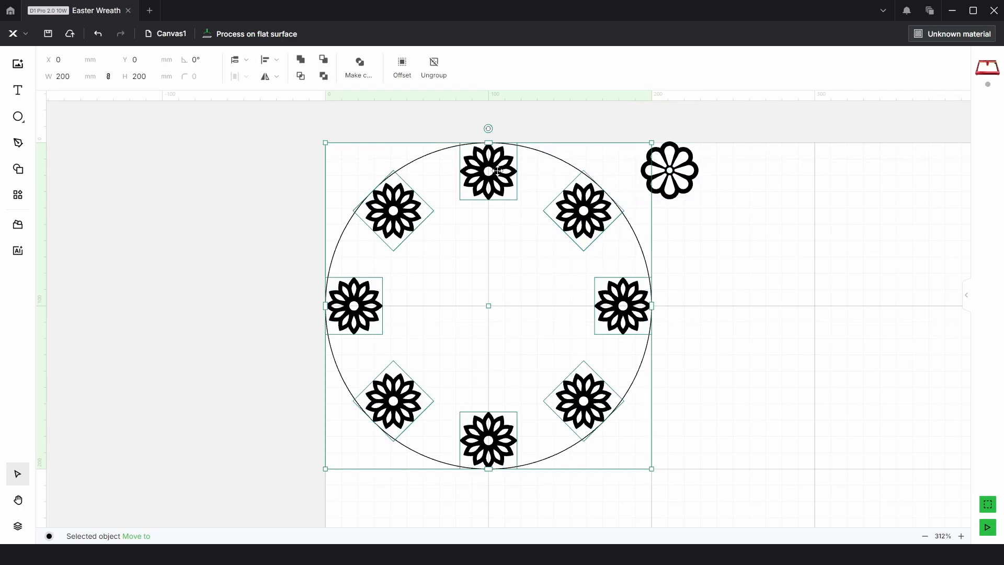
left_click(194, 60)
key("Up")
key("Up")
key("Up")
key("Up")
key("Up")
key("Up")
key("Up")
key("Up")
key("Up")
key("Up")
key("Up")
key("Up")
key("Up")
key("Up")
key("Up")
key("Up")
key("Up")
key("Up")
key("Up")
key("Up")
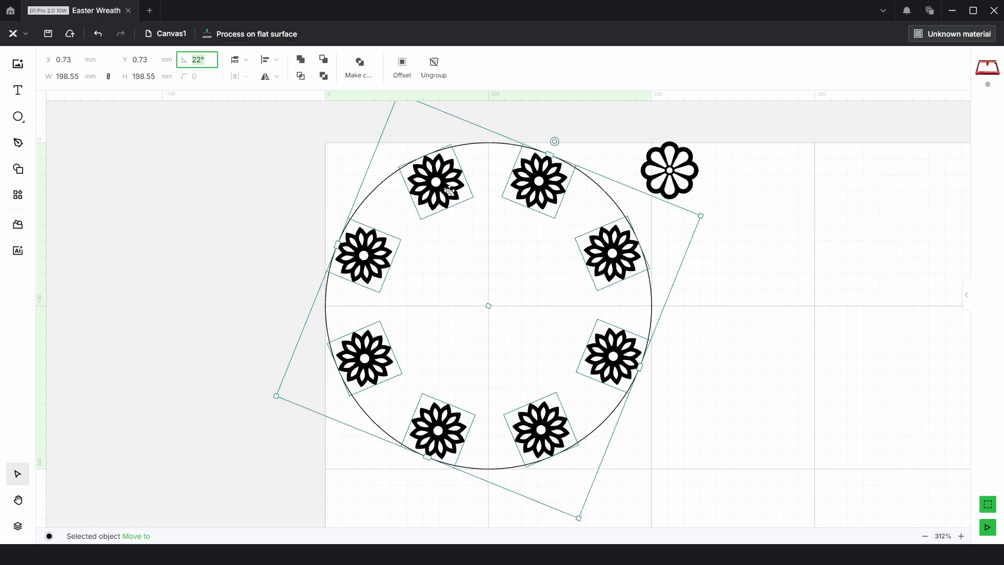
left_click(191, 65)
type(".5")
key("Return")
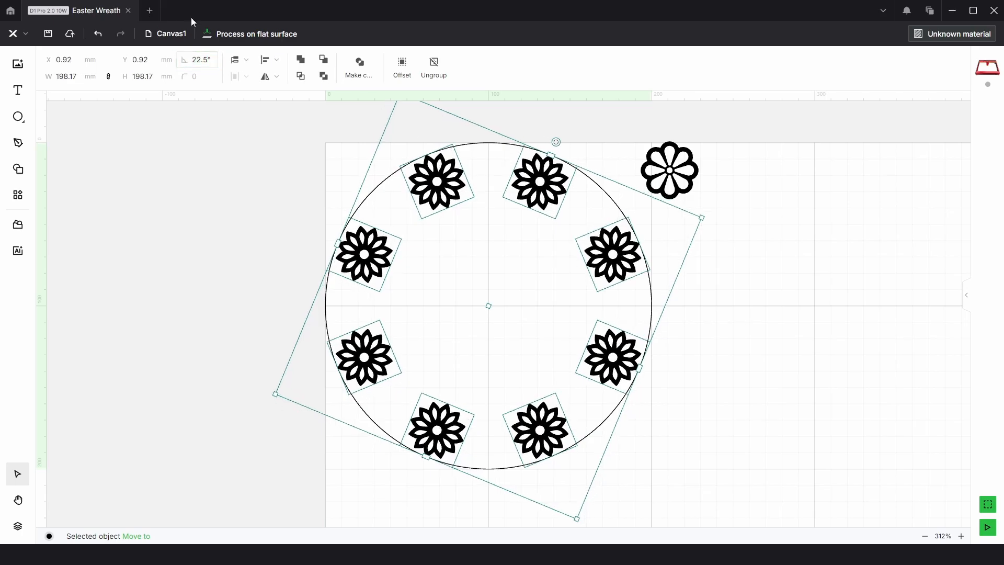
- Move the rounded-petal flower to the circle's upper middle, X 82.5 mm, between two pointed flowers, and align it to the top
left_click(788, 161)
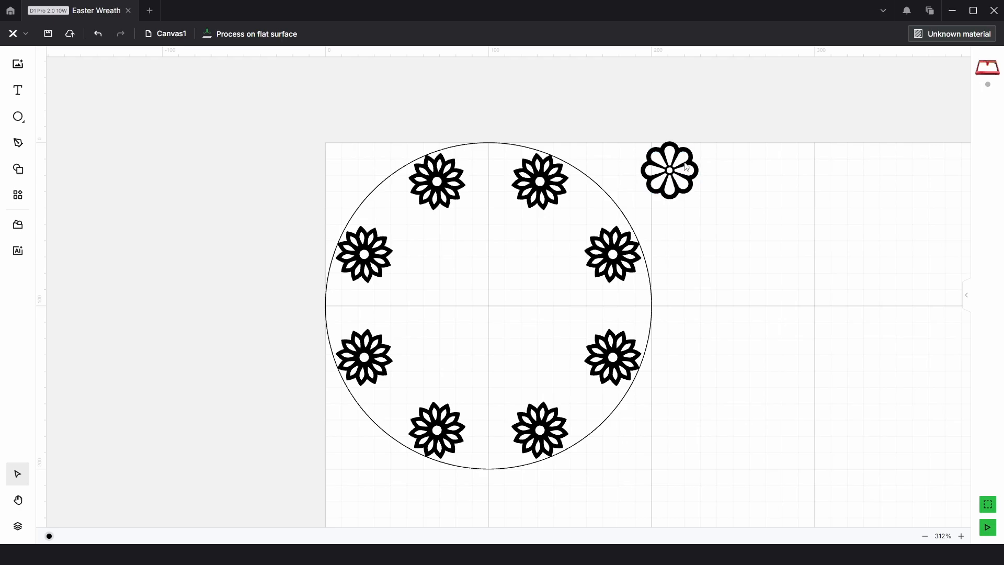
left_click_drag(682, 148, 501, 156)
scroll(501, 155, "up", 2)
scroll(494, 150, "up", 2)
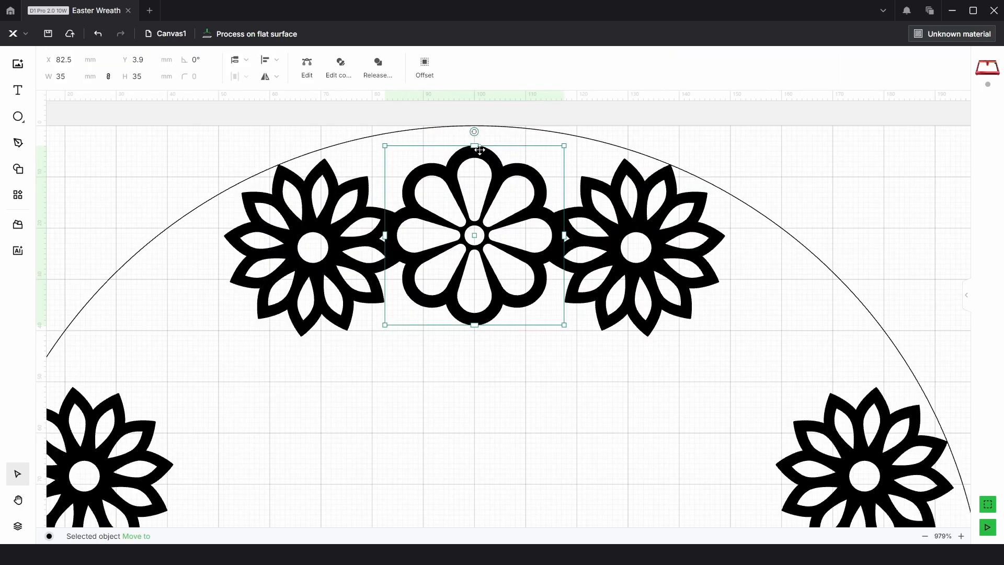
left_click(277, 59)
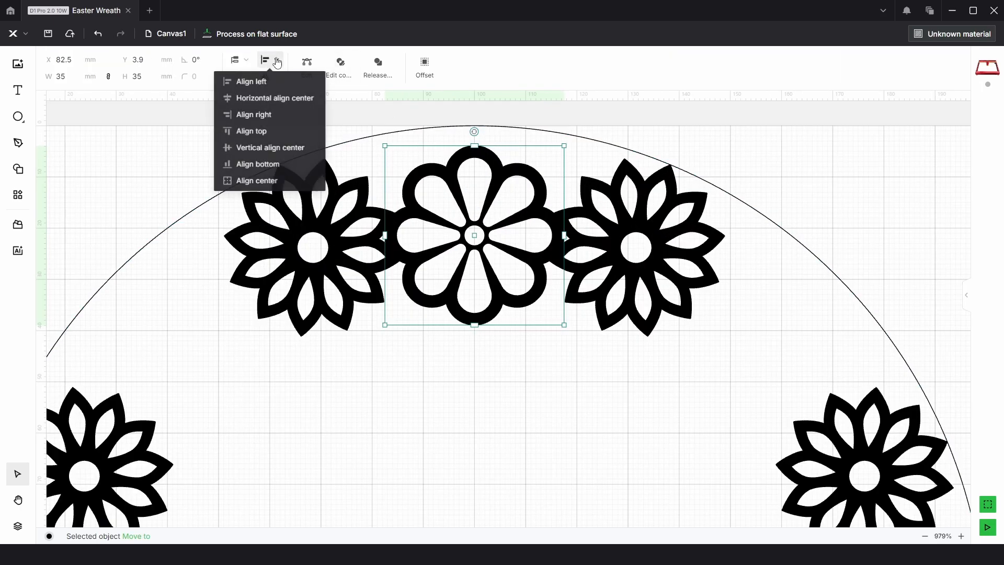
left_click(262, 133)
- Select the circle together with the rounded-petal flower and align them on their horizontal centers
left_click_drag(604, 112, 587, 155)
left_click_drag(500, 121, 441, 209)
left_click(269, 60)
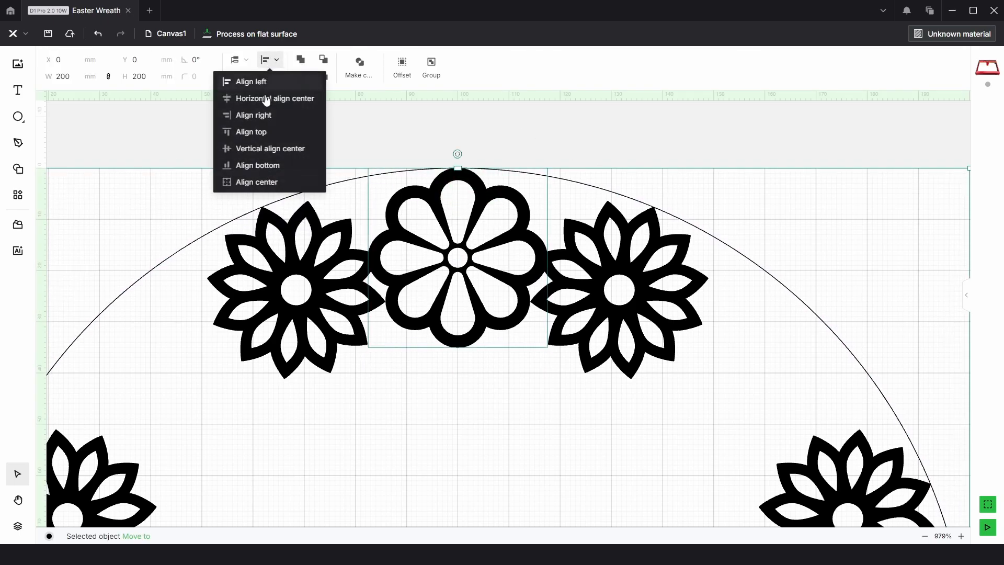
left_click(266, 98)
left_click(706, 150)
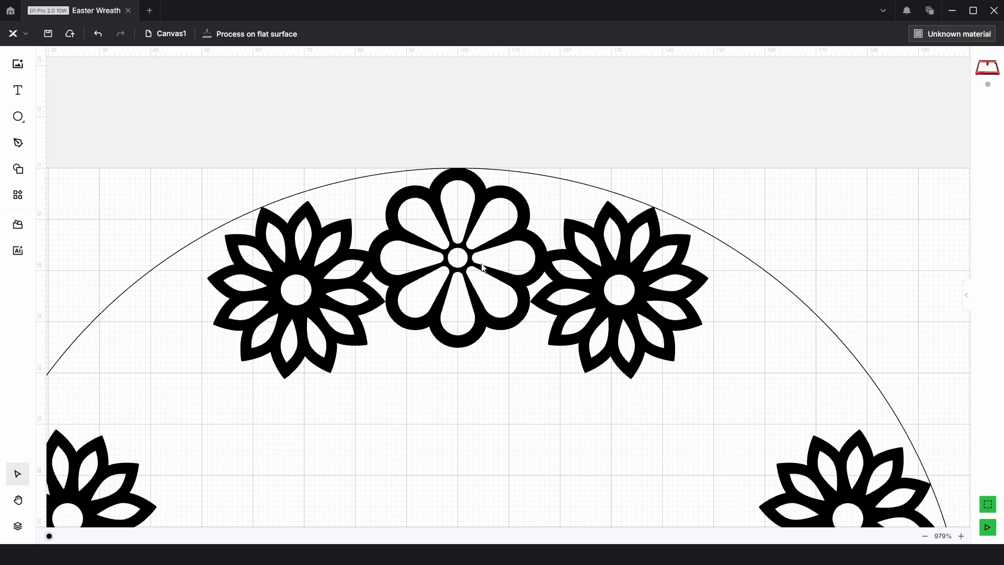
- Create a circular array of 8 rotated copies of the rounded-petal flower around the center x 100, y 100
scroll(485, 260, "down", 2)
scroll(485, 260, "down", 5)
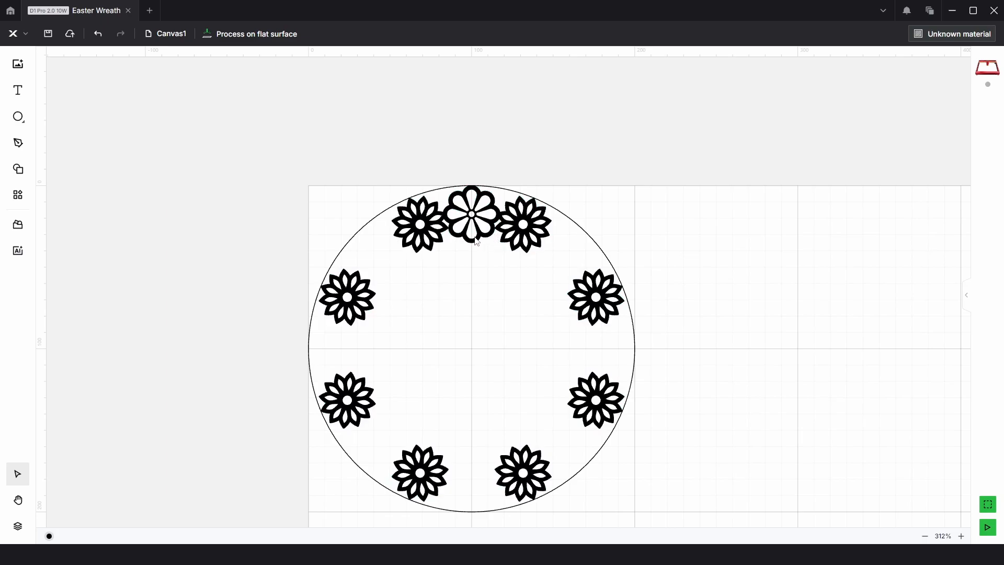
left_click(474, 226)
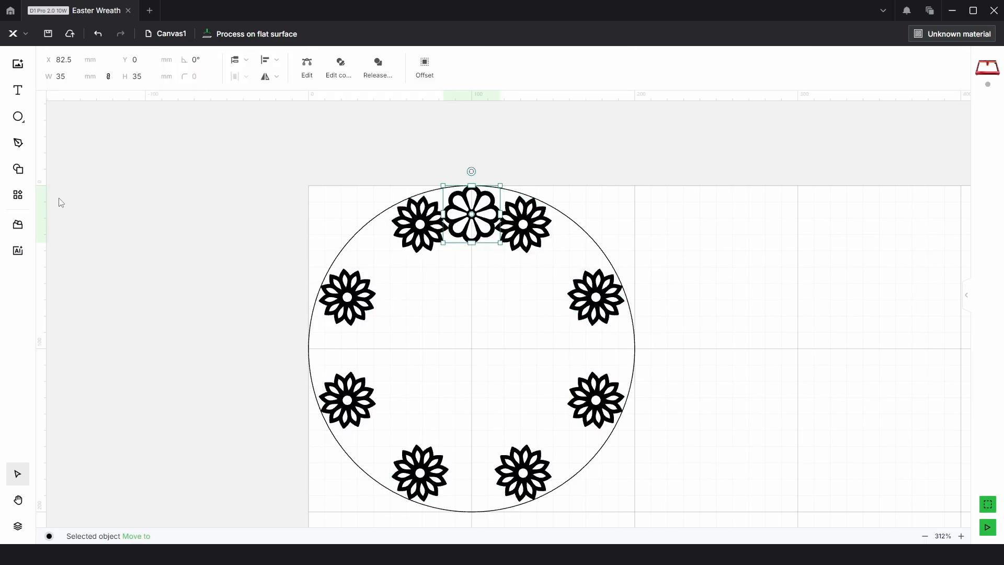
left_click(18, 195)
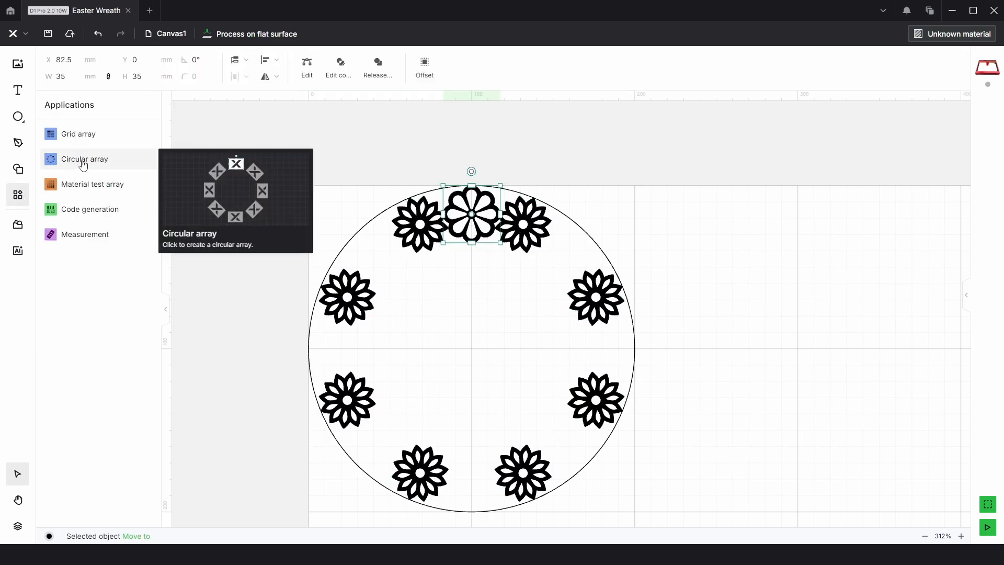
left_click(83, 165)
left_click(209, 182)
double_click(214, 182)
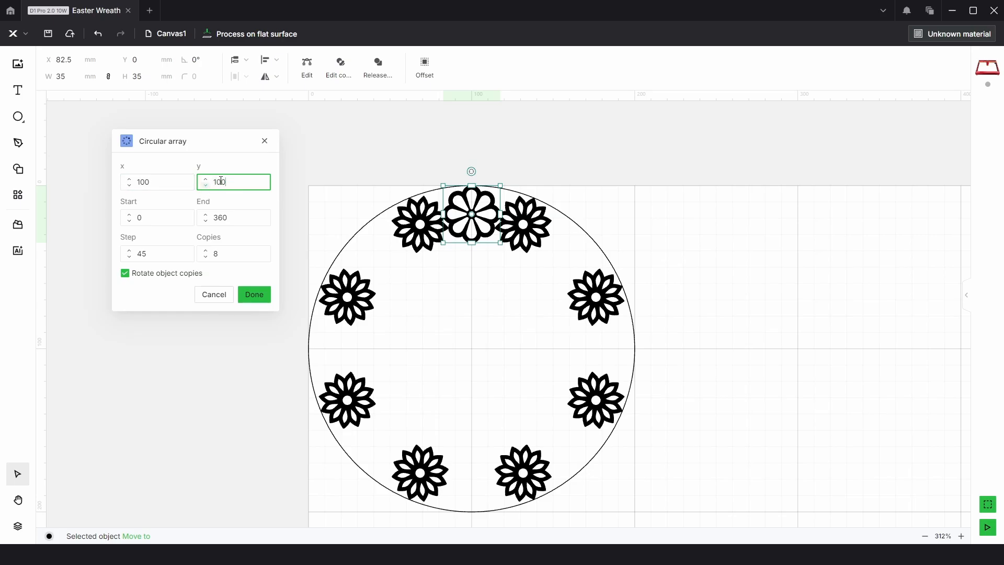
double_click(237, 253)
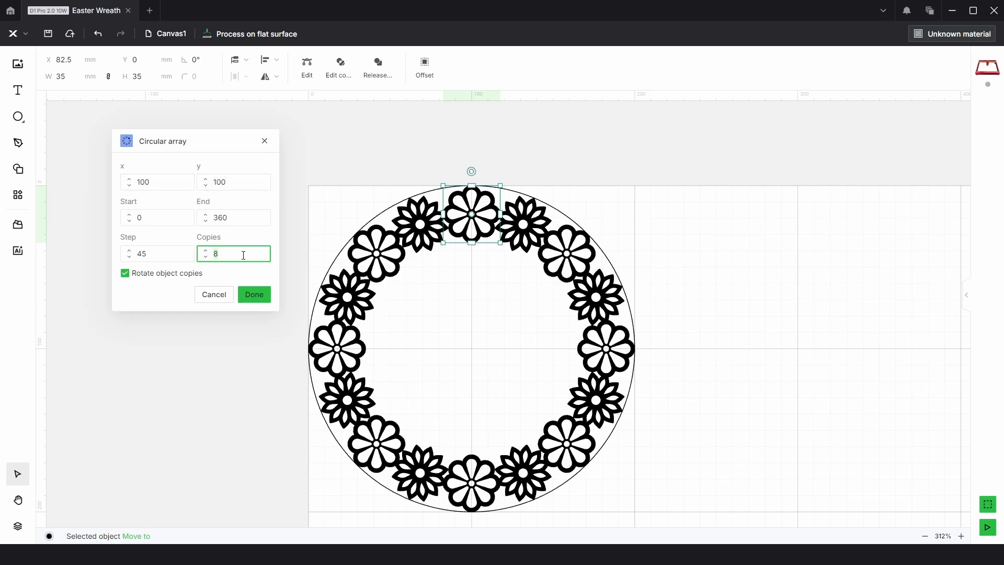
left_click(256, 294)
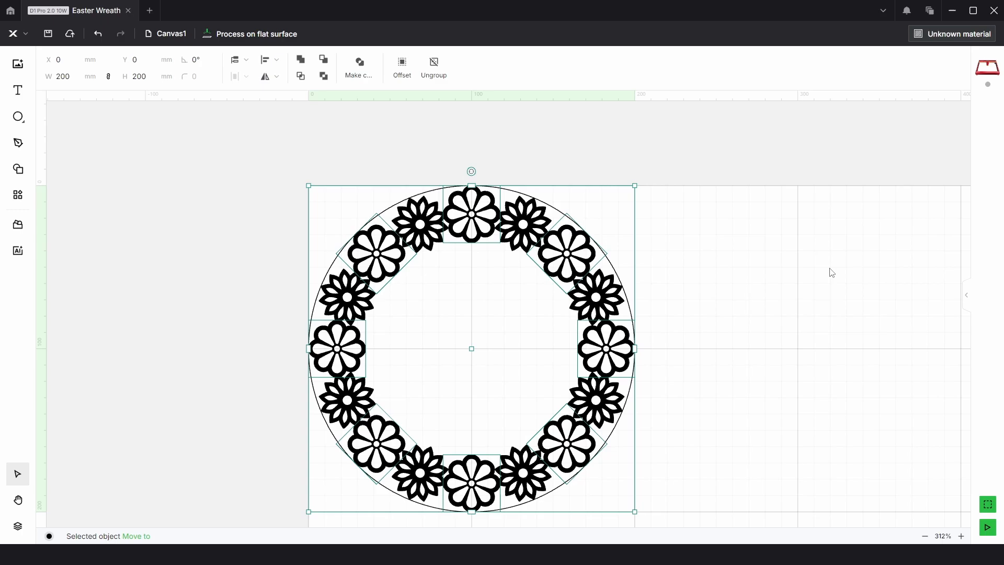
- Offset the 200 mm circle by 2 mm in both the external and inner directions
left_click(740, 269)
scroll(575, 184, "up", 4)
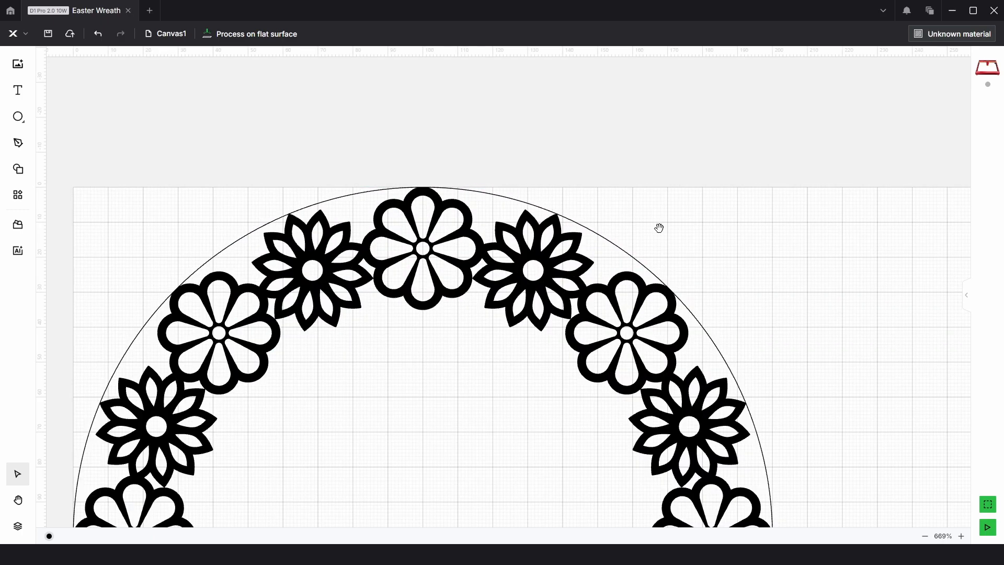
left_click_drag(658, 228, 669, 151)
left_click(626, 187)
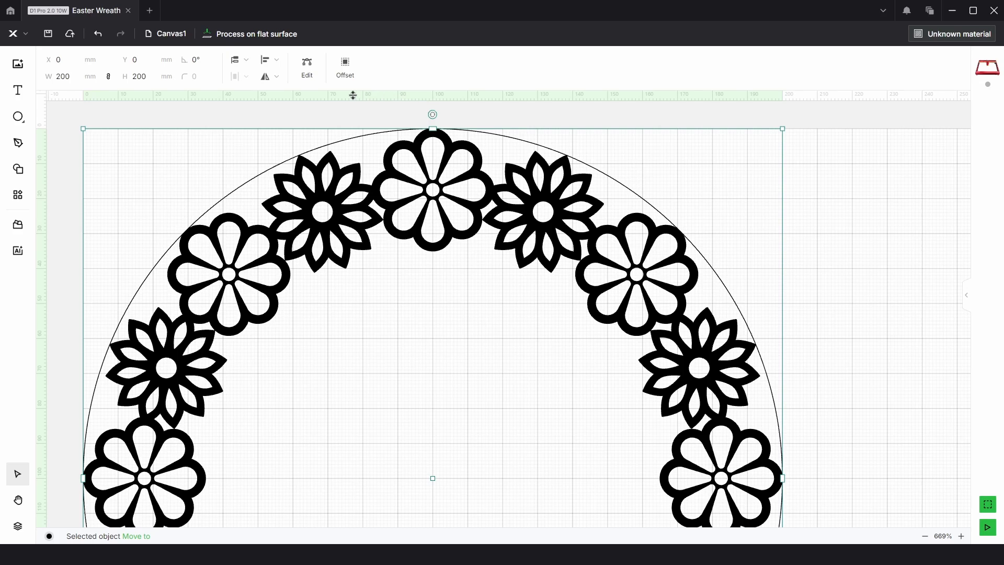
left_click(345, 66)
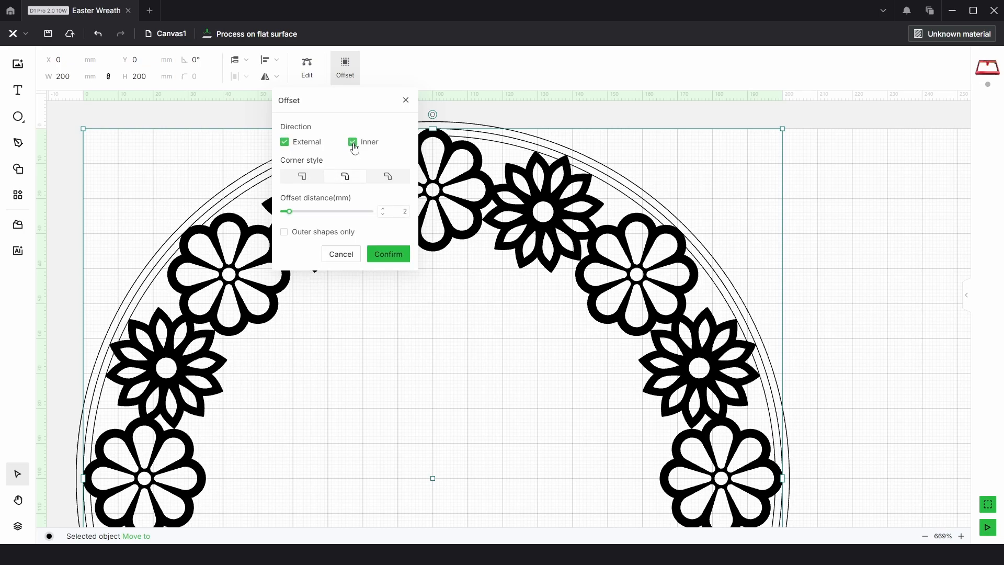
left_click(388, 254)
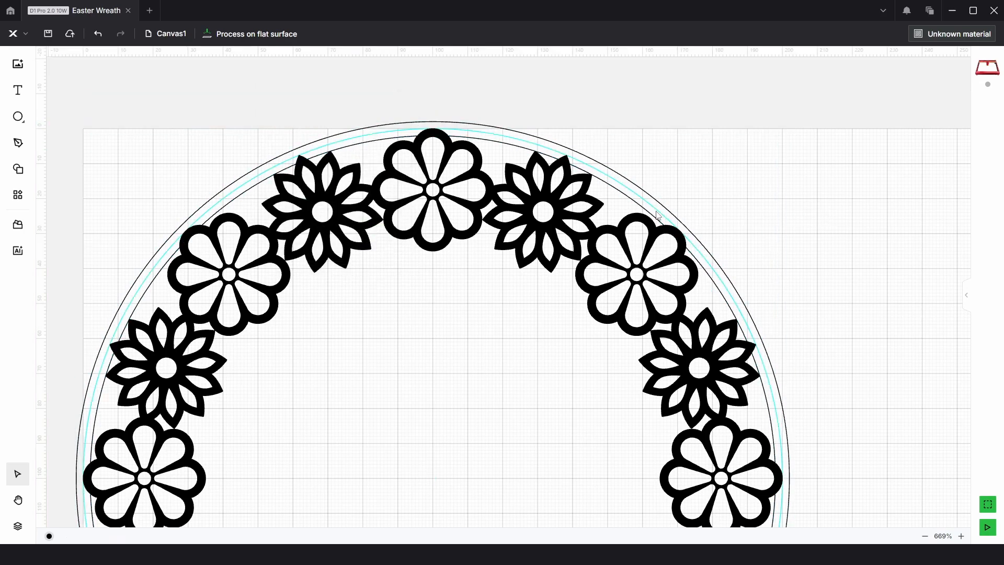
- Delete the original 200 mm circle and make a compound vector from the two offset circles
left_click_drag(656, 210, 794, 180)
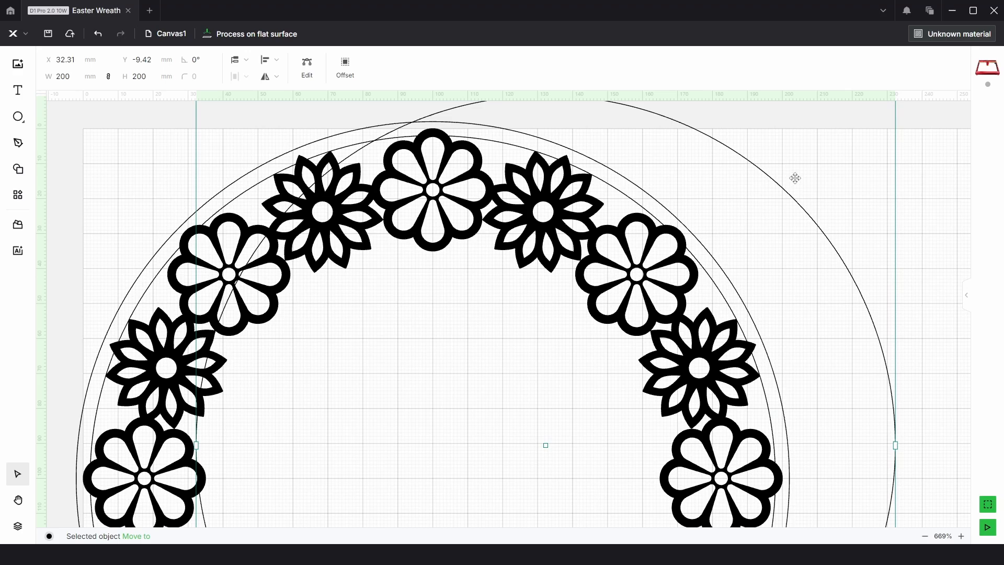
key("Delete")
left_click_drag(646, 149, 626, 193)
right_click(625, 188)
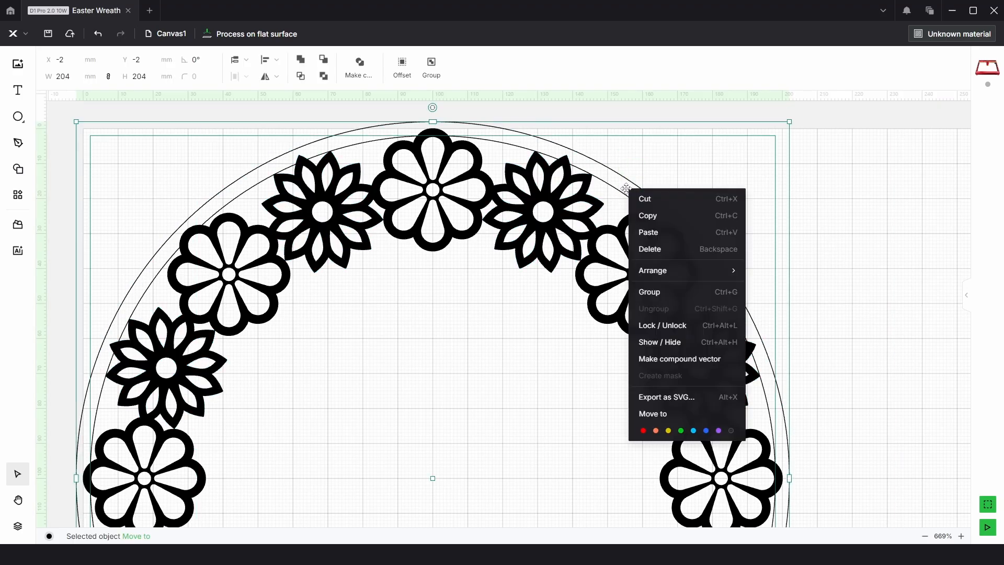
left_click(666, 359)
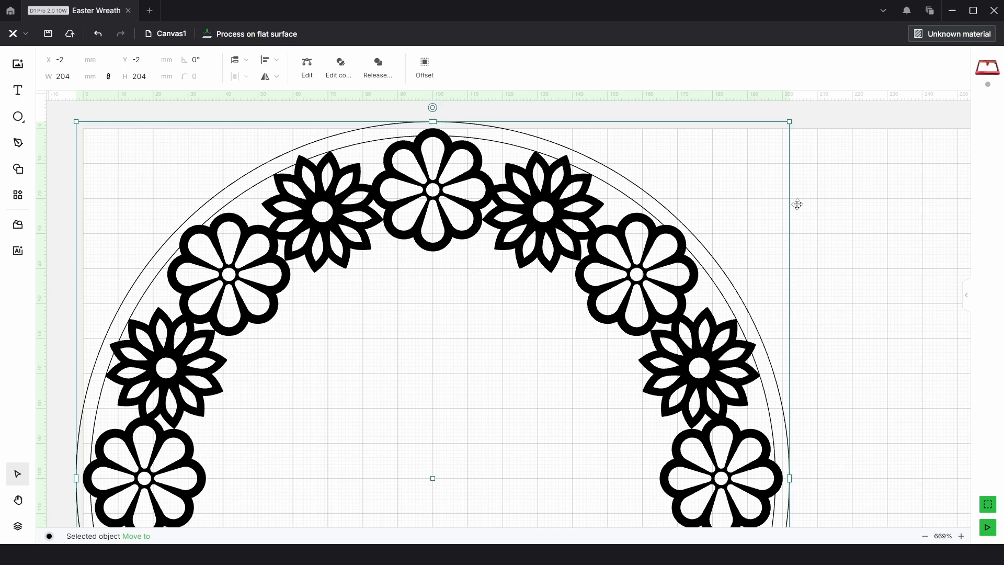
- Set the processing type of the outer ring's compound vector to Engrave
left_click(963, 289)
left_click(934, 164)
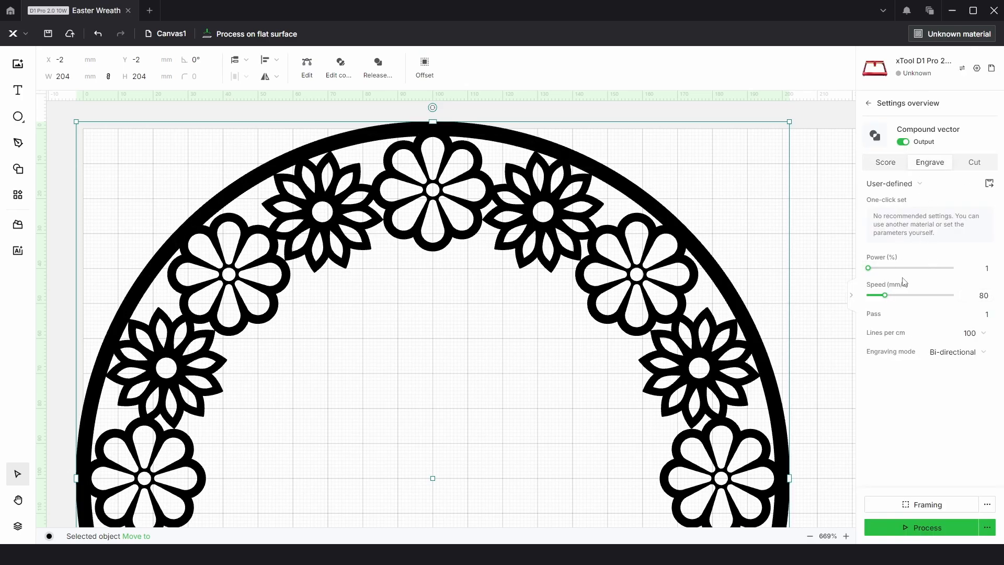
left_click(850, 295)
- Group the ring with all the flowers and align the wreath to the center of the work area
scroll(474, 220, "down", 6)
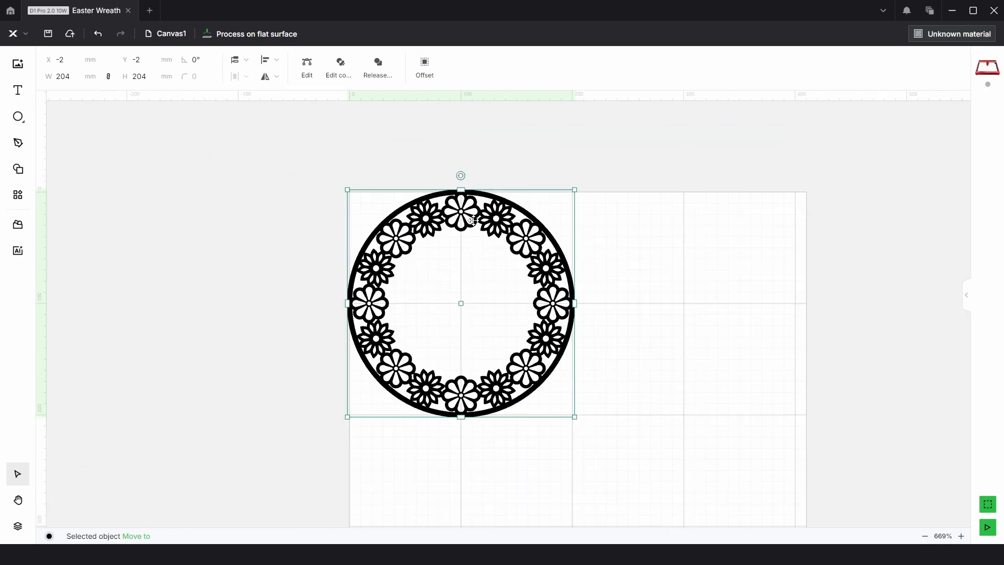
left_click_drag(649, 321, 634, 274)
left_click(634, 270)
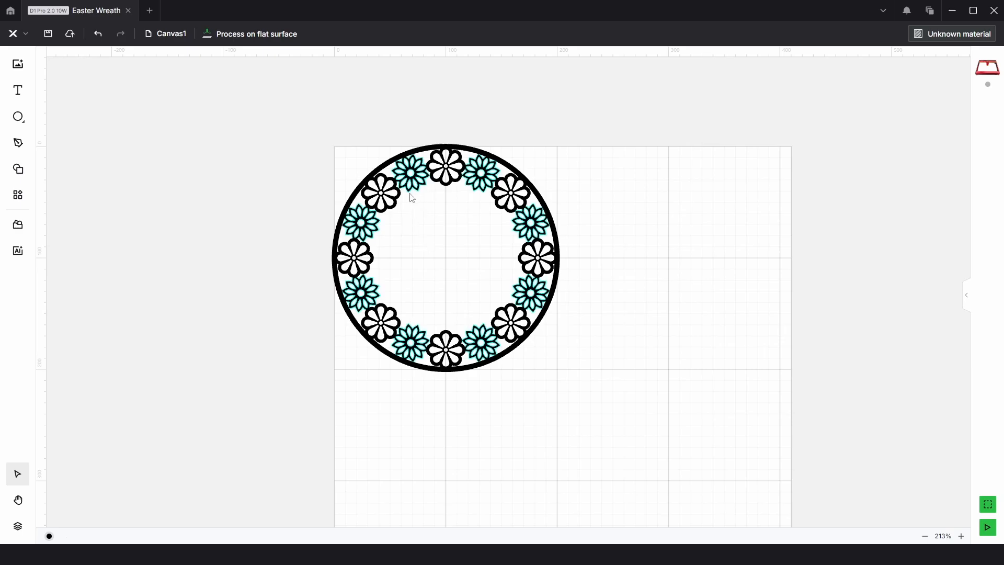
left_click_drag(601, 411, 297, 126)
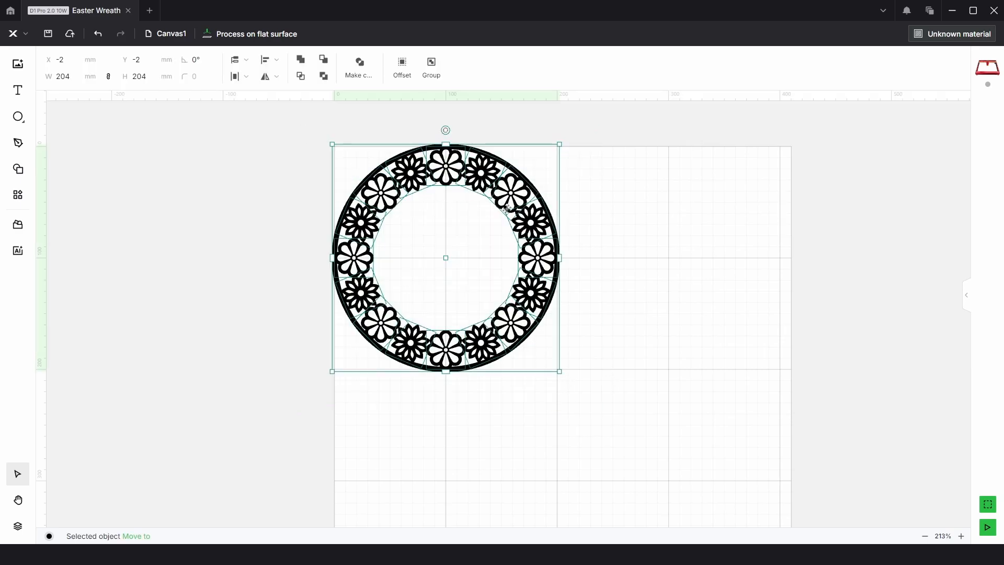
left_click(431, 68)
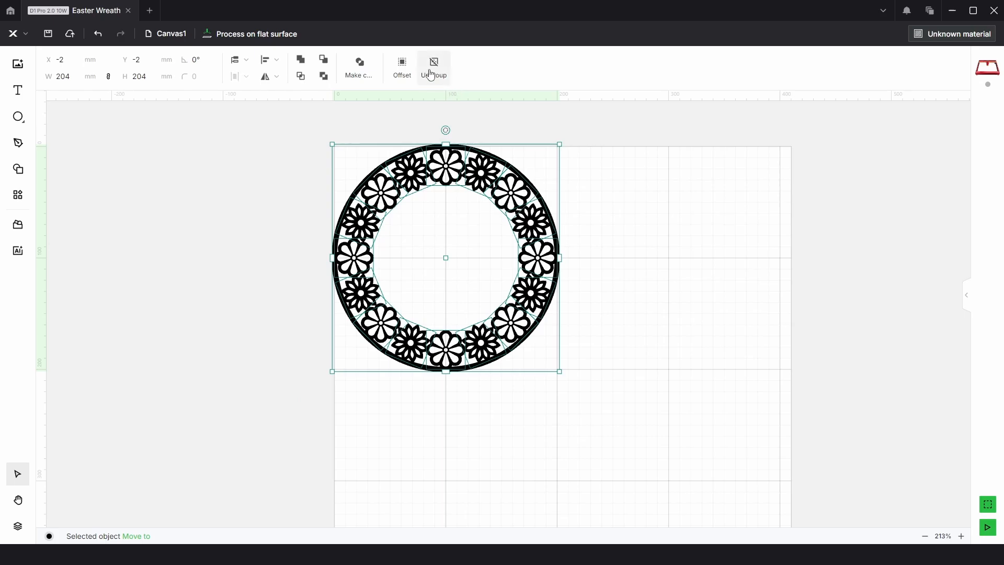
left_click(274, 60)
left_click(258, 182)
left_click(713, 372)
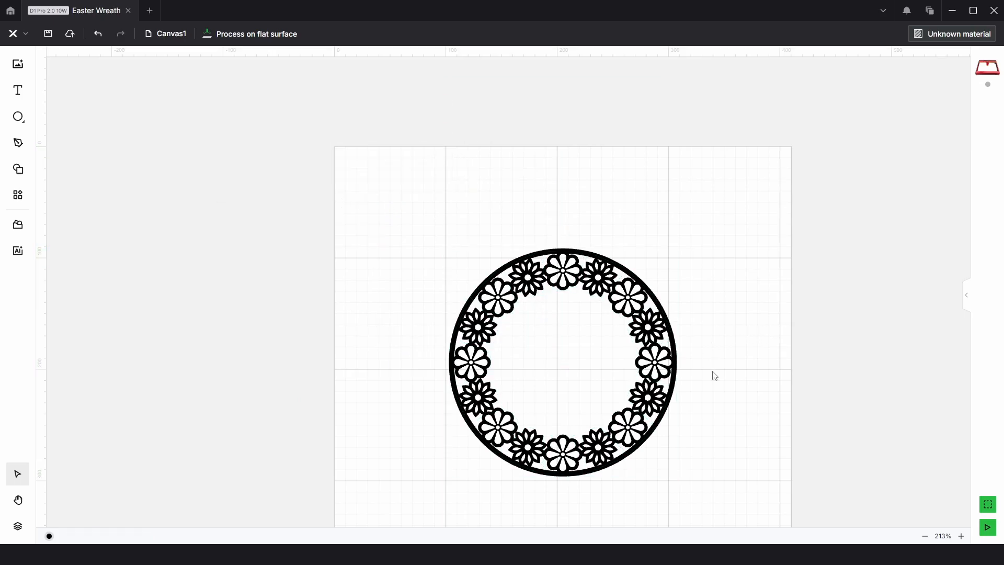
- Draw a circle about 132 mm in diameter inside the wreath and align it to the center of the work area
left_click_drag(701, 401, 613, 302)
scroll(504, 262, "up", 4)
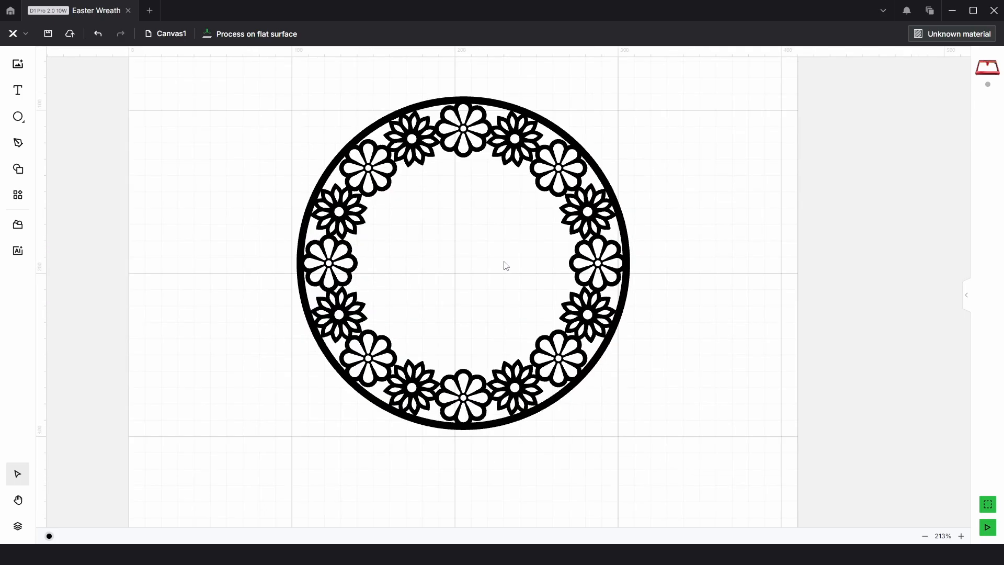
left_click(19, 118)
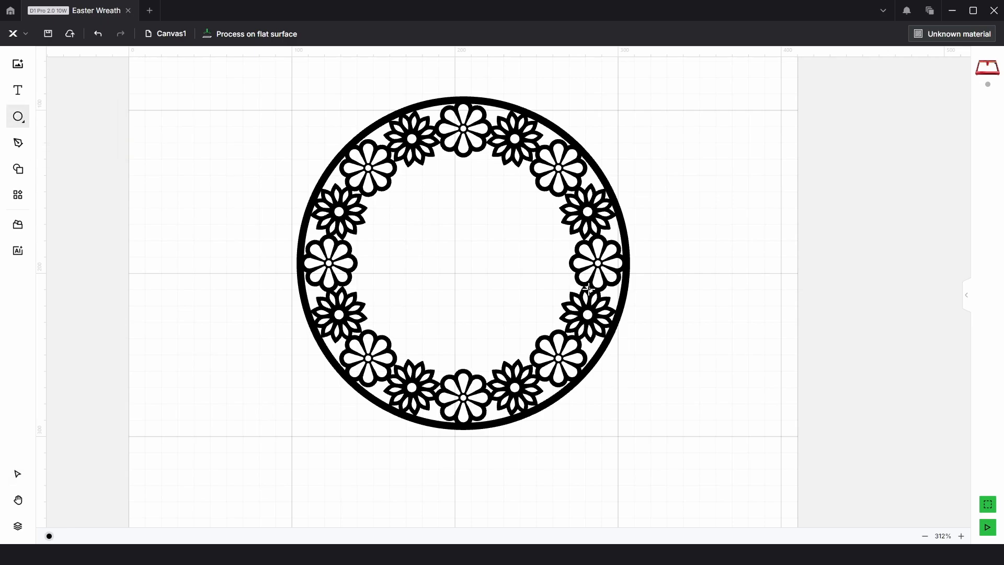
left_click_drag(401, 177, 617, 339)
scroll(441, 264, "up", 4)
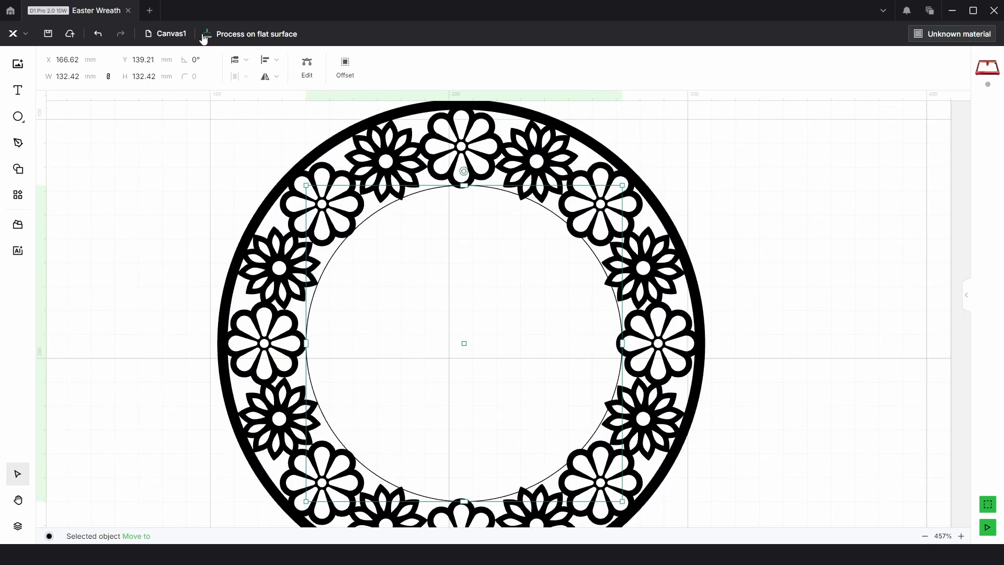
left_click(270, 60)
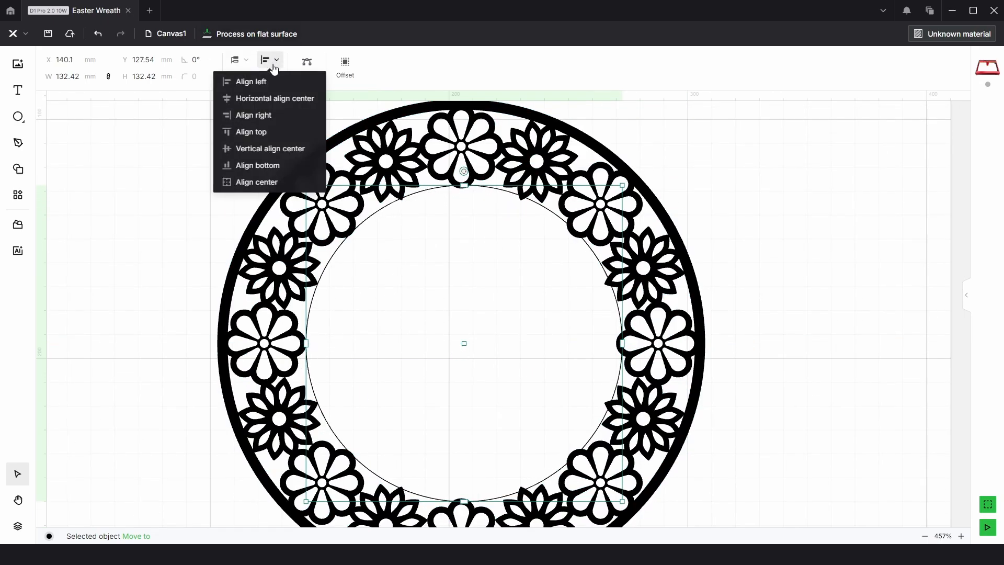
left_click(259, 181)
- Shrink the inner circle to the inner edge of the rounded petals and set its size to 130 mm
scroll(595, 321, "up", 10)
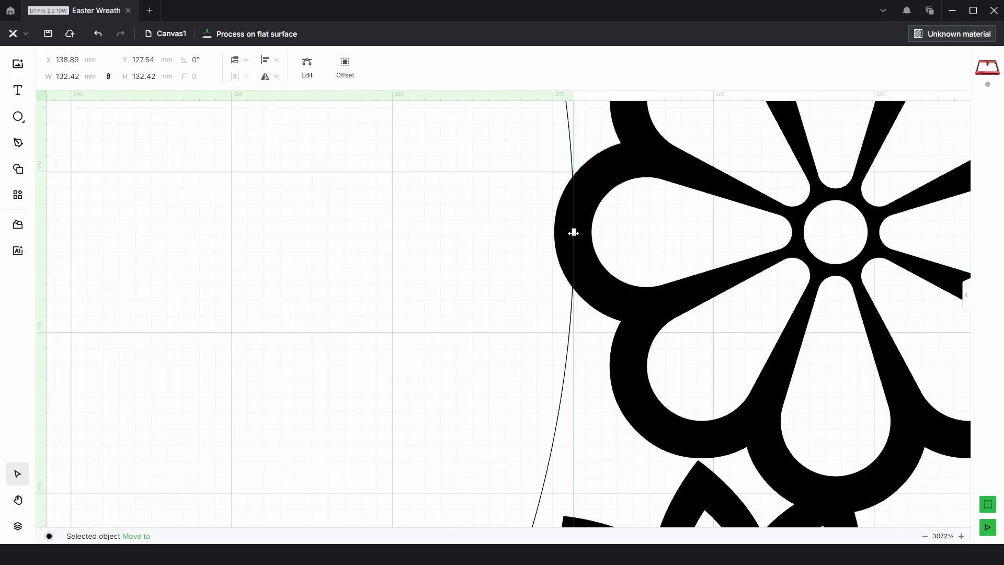
left_click_drag(573, 232, 554, 233)
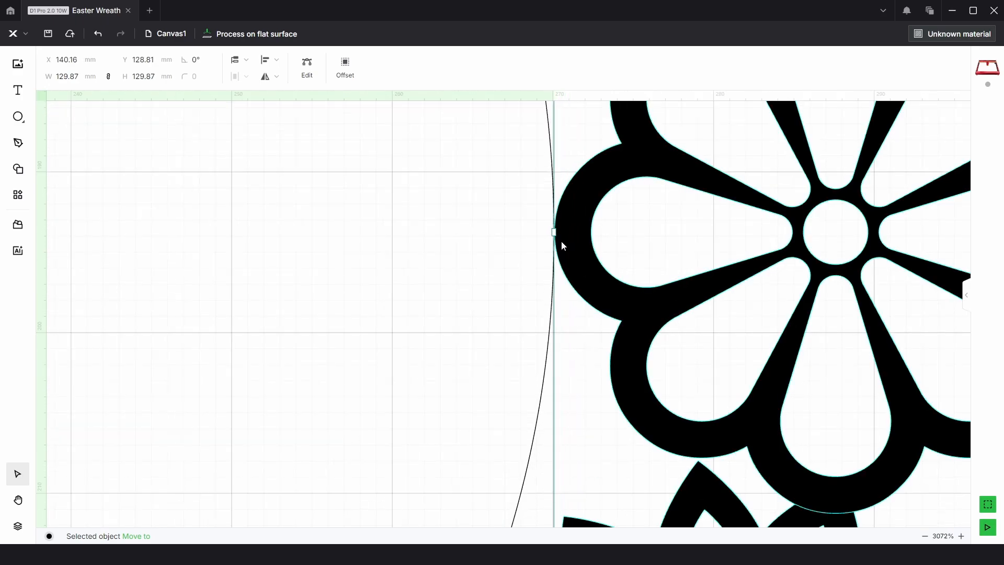
left_click(132, 78)
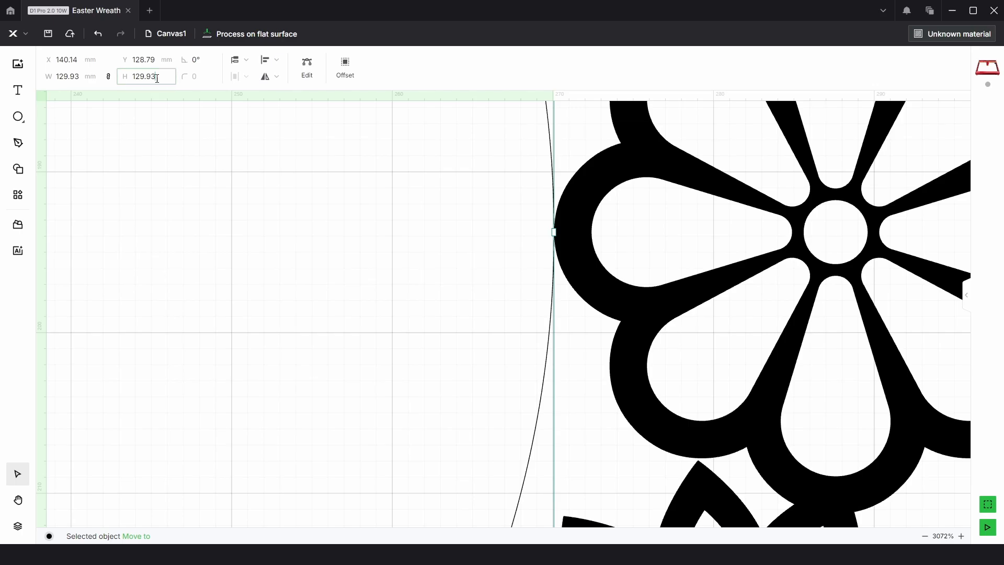
type("130")
key("Return")
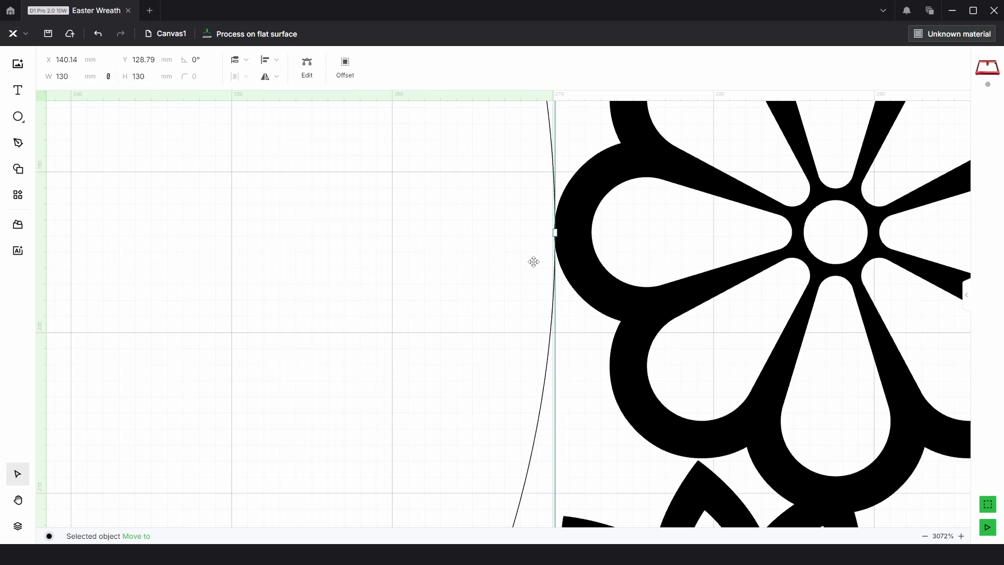
- Align the 130 mm circle to the center of the work area and offset it 2 mm both externally and inward
scroll(534, 262, "down", 3)
scroll(475, 273, "down", 2)
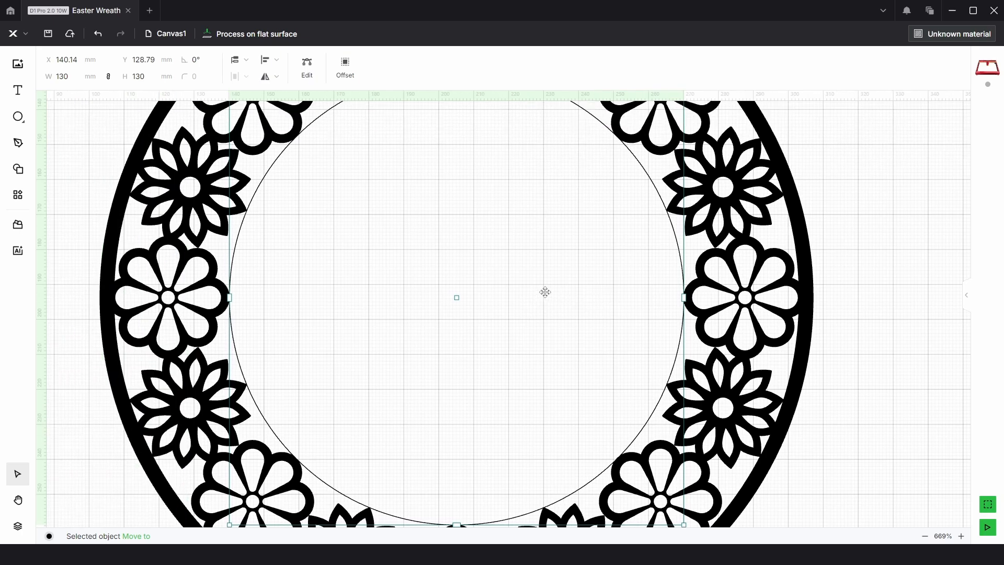
left_click_drag(521, 304, 522, 307)
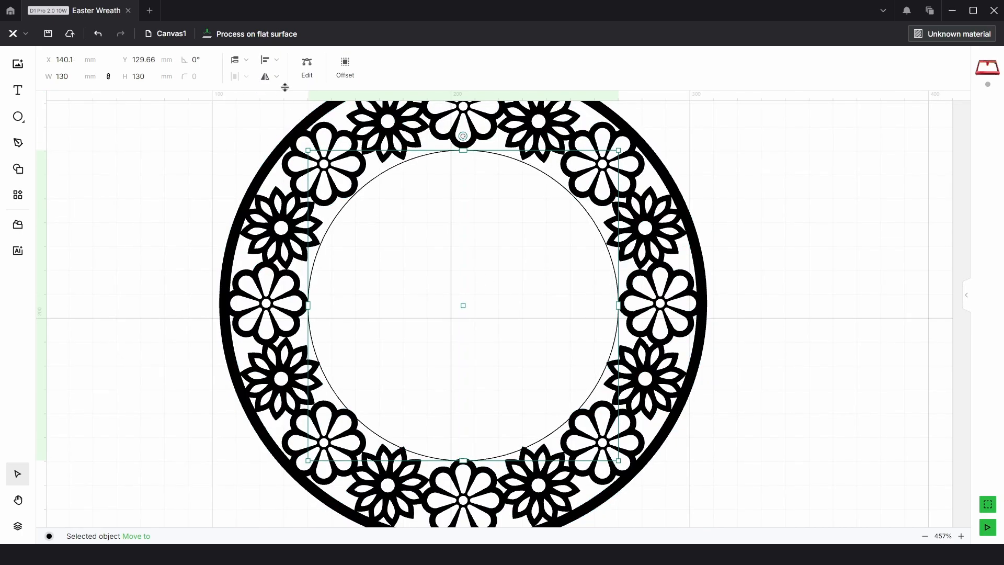
left_click(278, 64)
left_click(261, 184)
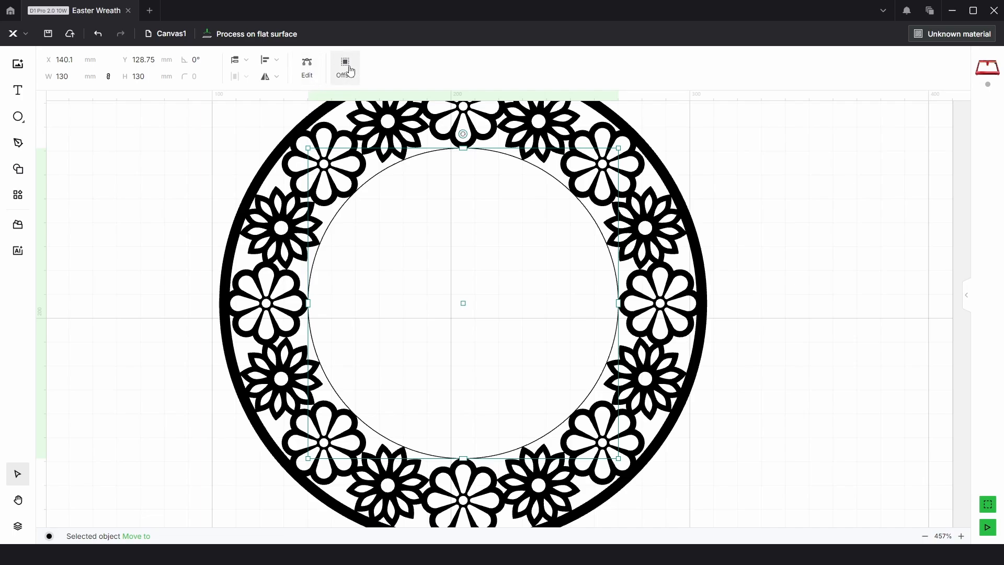
left_click(346, 69)
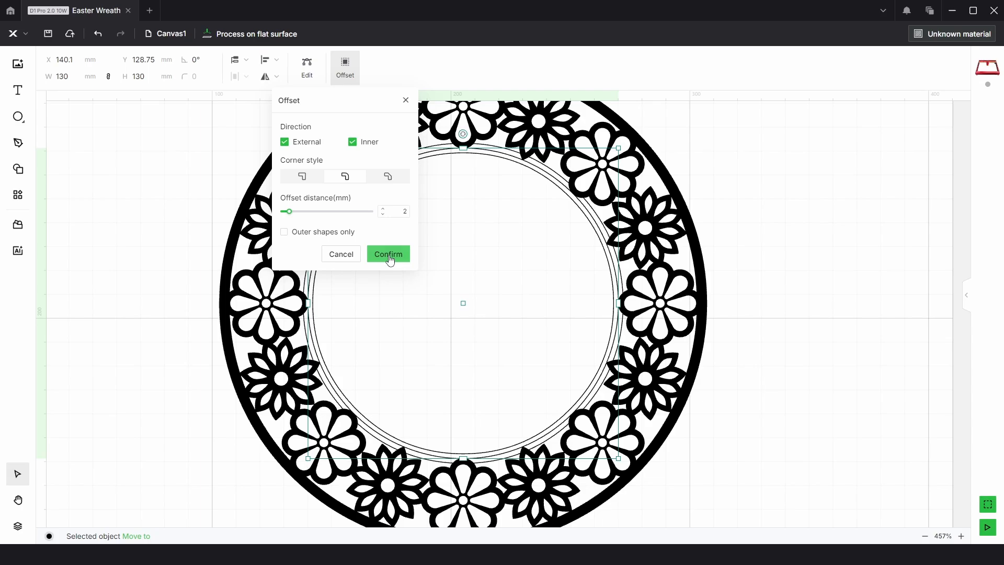
left_click(389, 255)
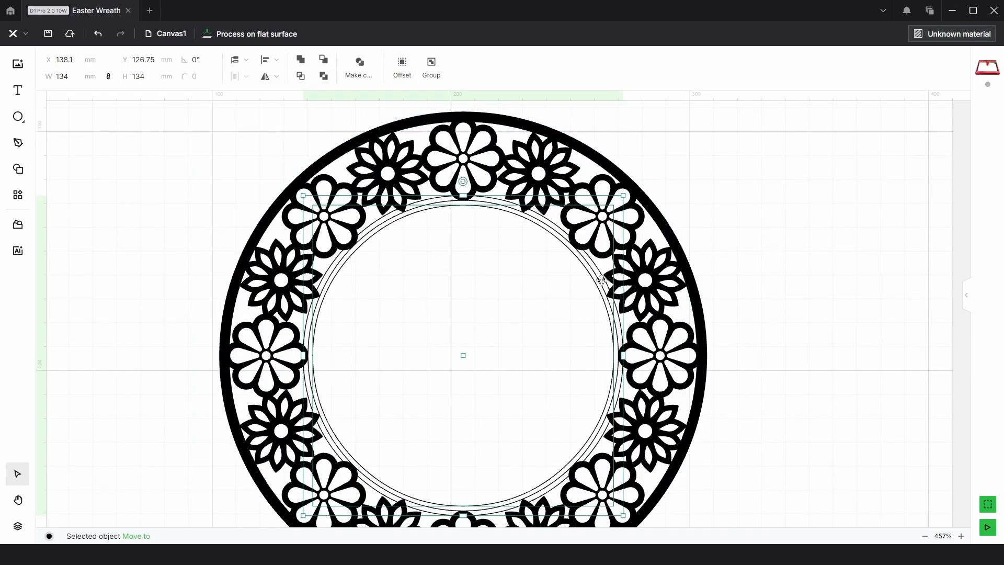
- Delete the original 130 mm circle between the two offset circles
scroll(595, 277, "up", 5)
left_click(589, 276)
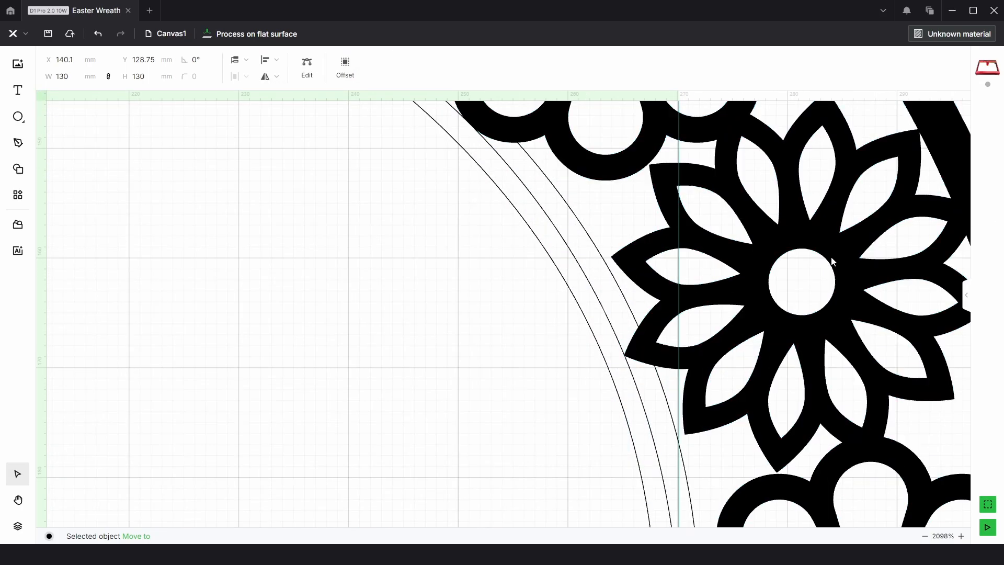
scroll(428, 293, "down", 3)
left_click(771, 250)
left_click_drag(504, 294, 450, 308)
key("Delete")
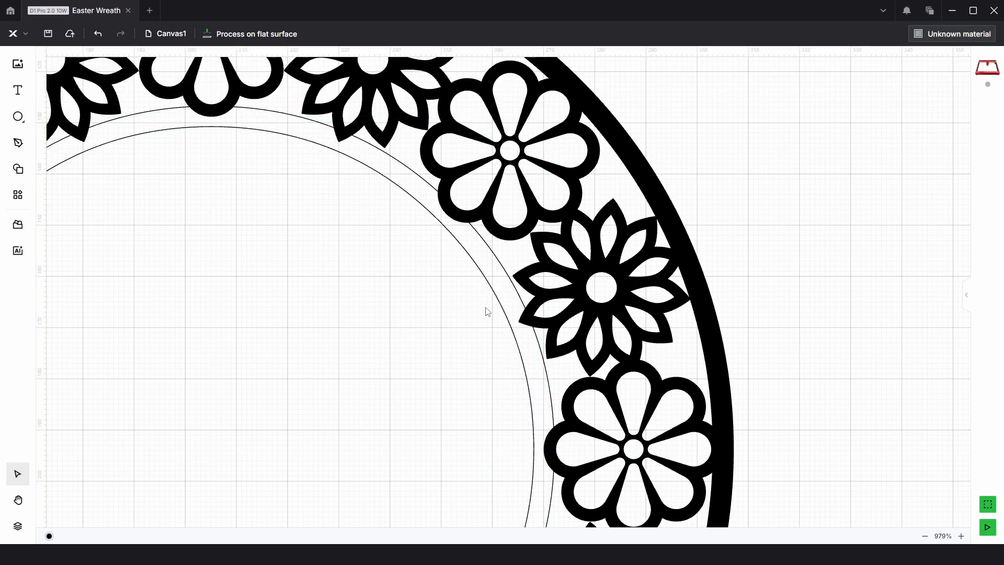
- Combine the two remaining inner circles into a compound vector
scroll(454, 292, "up", 2)
left_click_drag(458, 290, 517, 225)
right_click(515, 260)
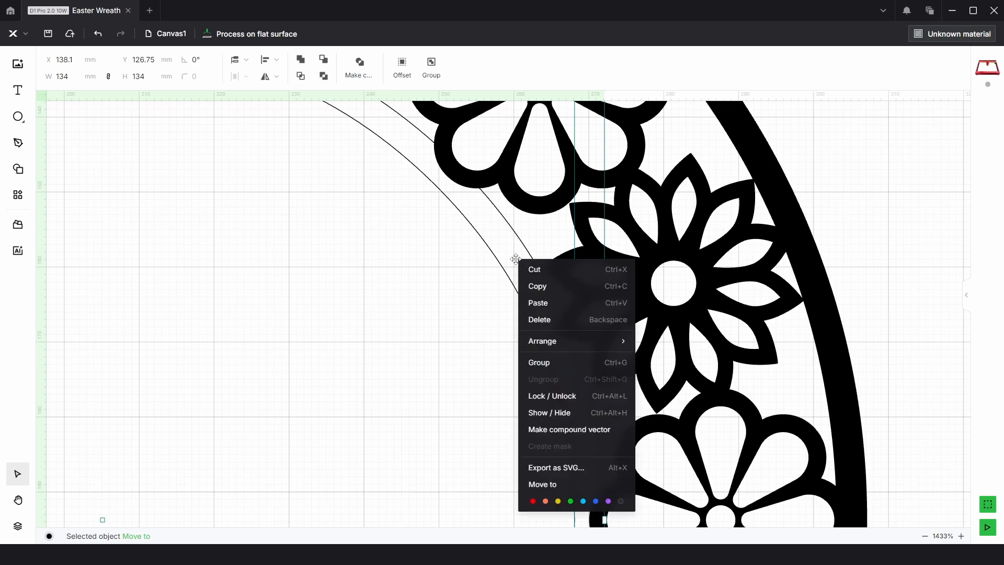
left_click(556, 428)
scroll(511, 383, "down", 8)
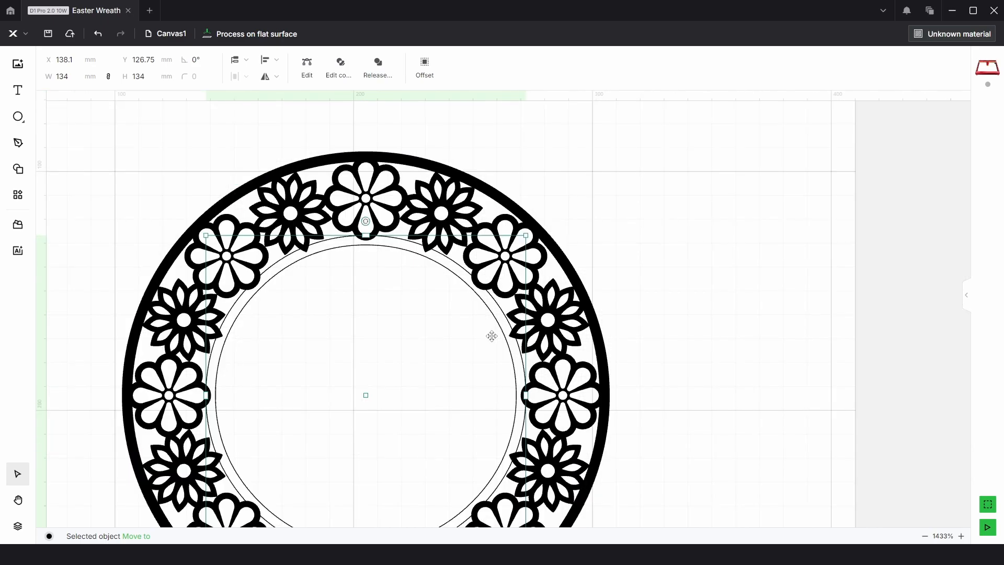
- Set the processing type of the inner ring's compound vector to Engrave
left_click_drag(630, 374, 637, 311)
left_click(971, 291)
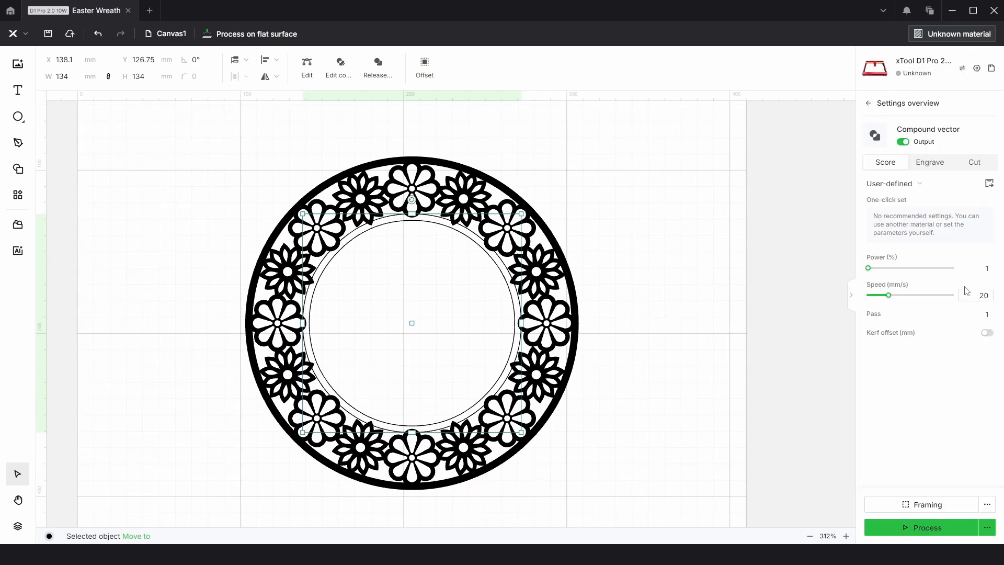
left_click(928, 163)
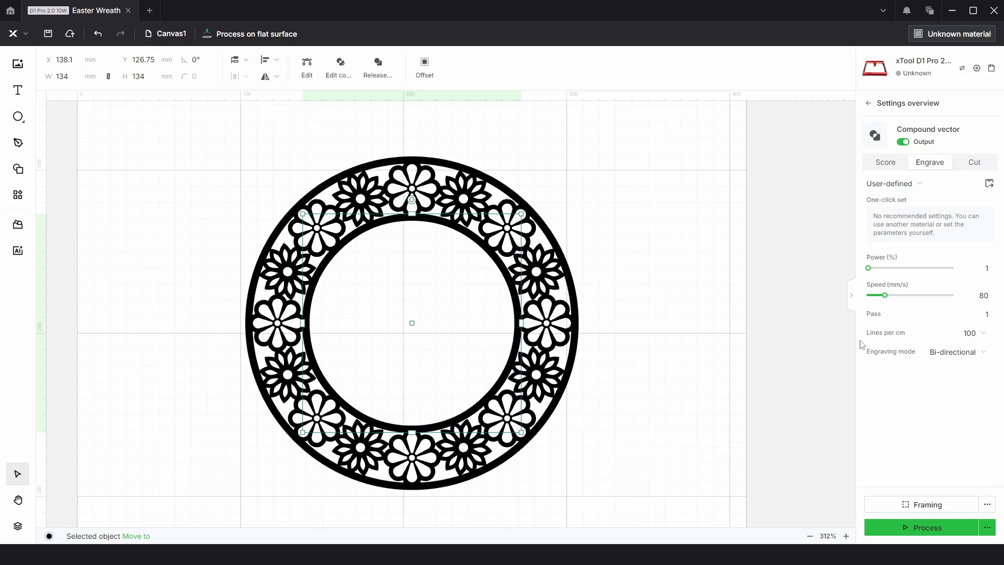
left_click(854, 296)
left_click(942, 535)
left_click(942, 517)
scroll(505, 329, "up", 4)
left_click(933, 391)
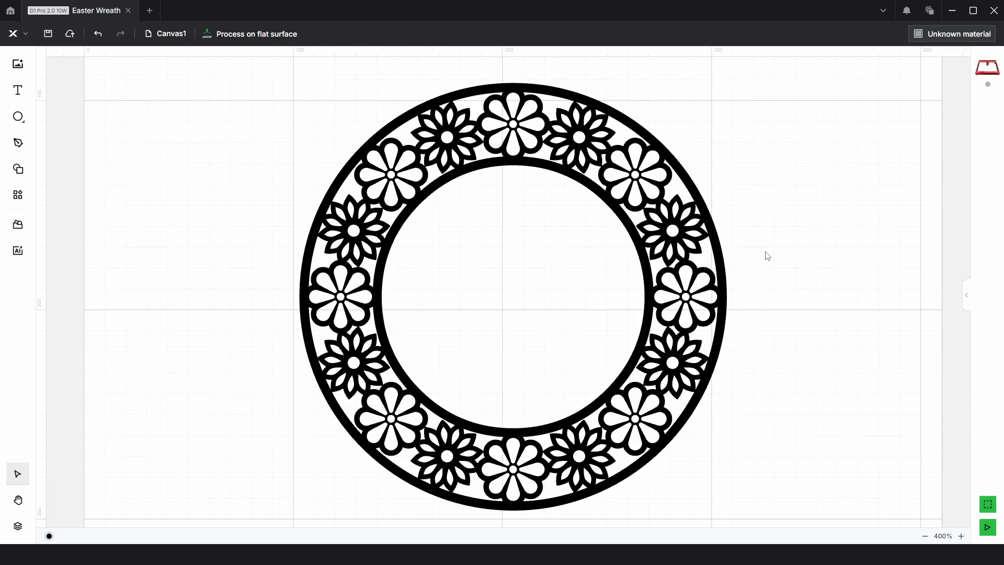
- Add the two-line text HAPPY EASTER in the empty area beside the wreath
left_click_drag(792, 245, 598, 241)
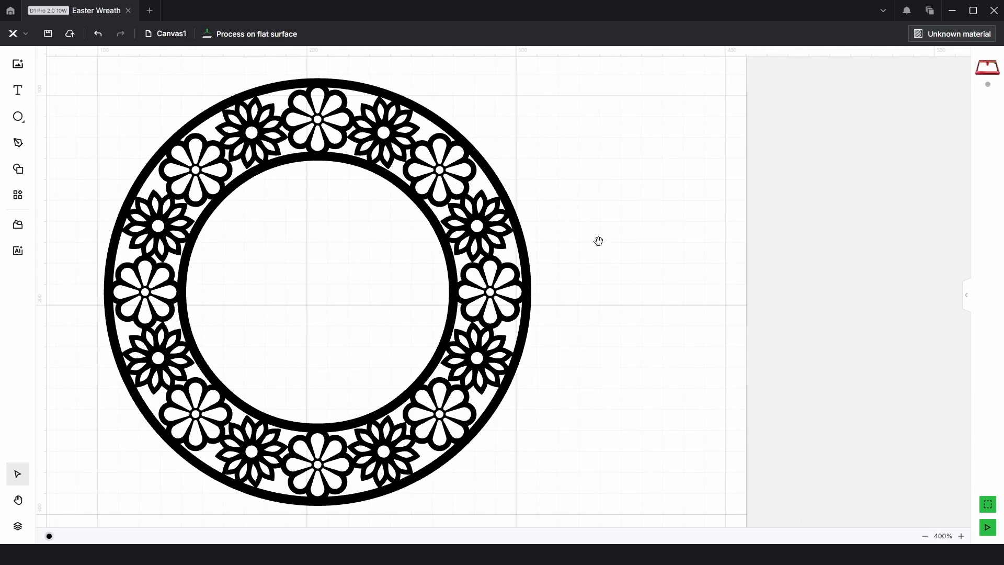
left_click(18, 89)
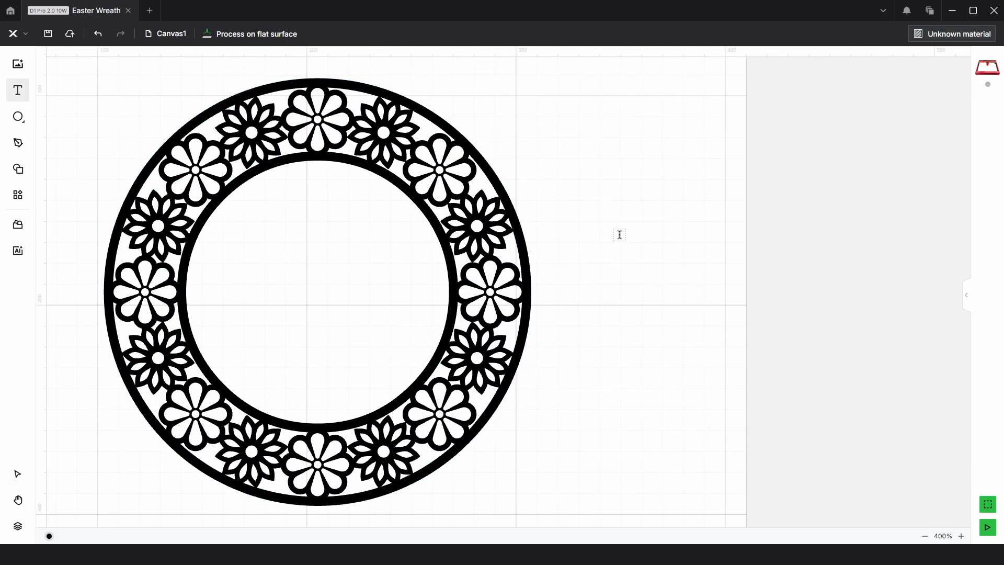
left_click(620, 235)
type("HAPPY")
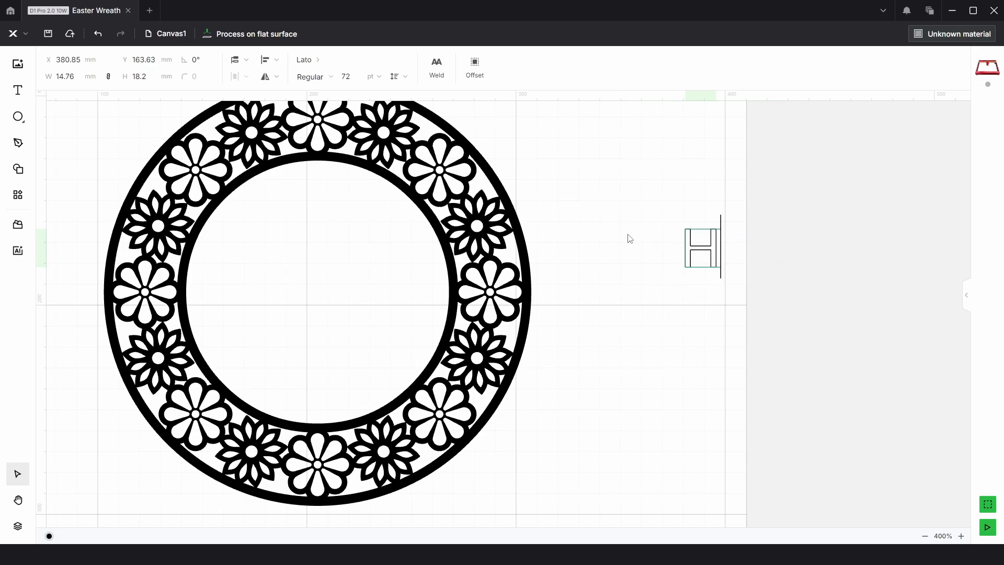
key("Return")
type("EASTER")
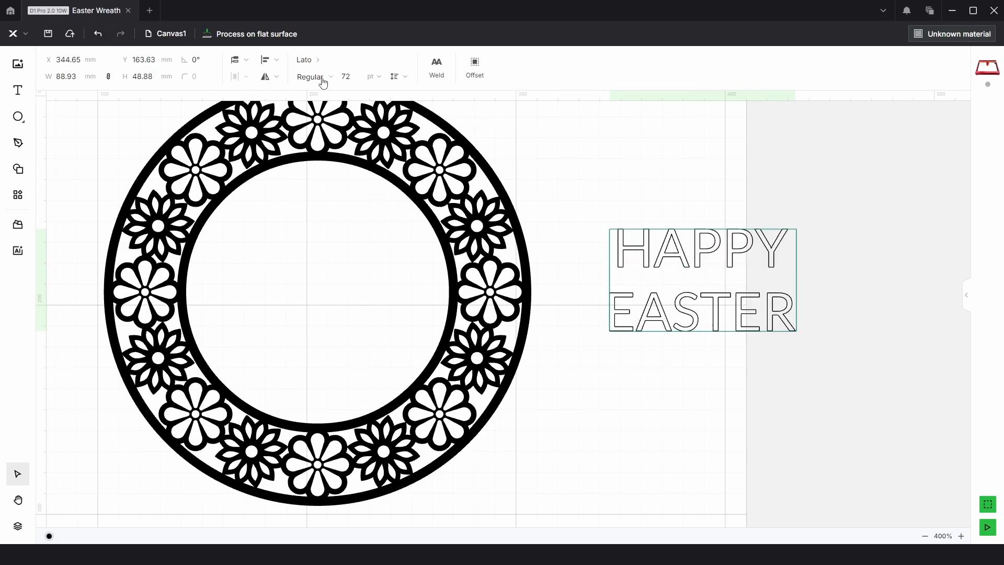
- Change the font of the HAPPY EASTER text to Lilita One
left_click(315, 62)
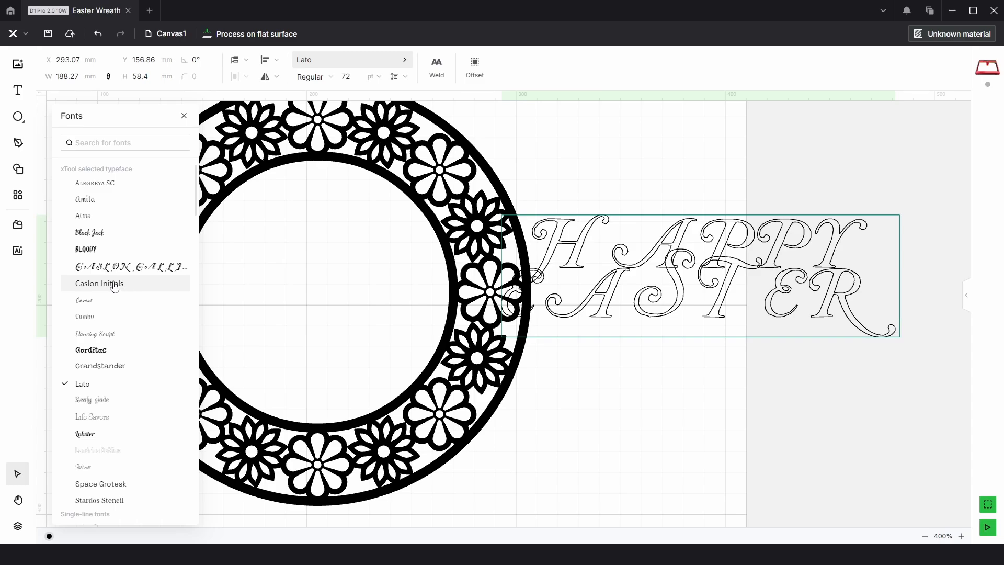
scroll(98, 307, "down", 5)
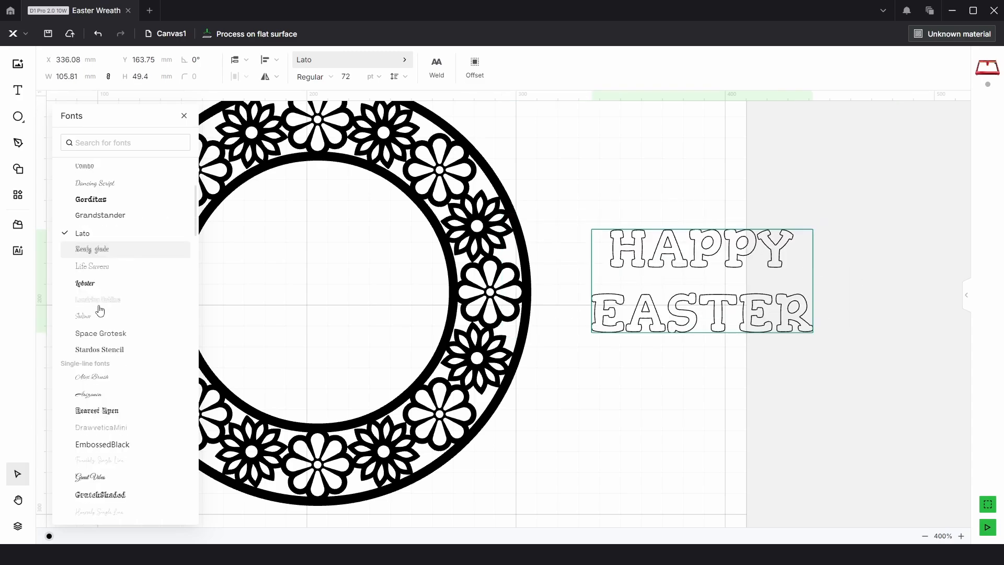
scroll(100, 310, "down", 8)
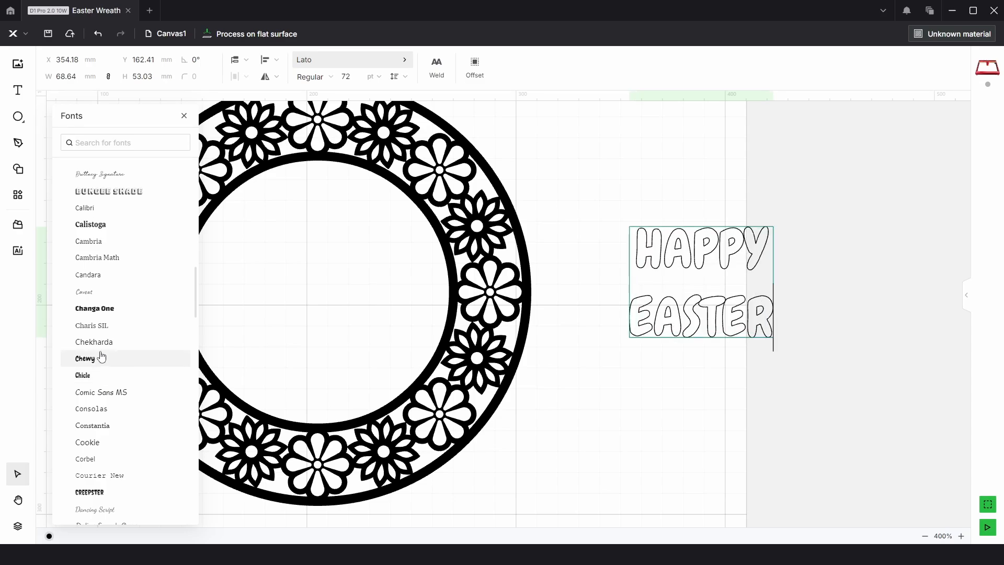
scroll(99, 369, "down", 5)
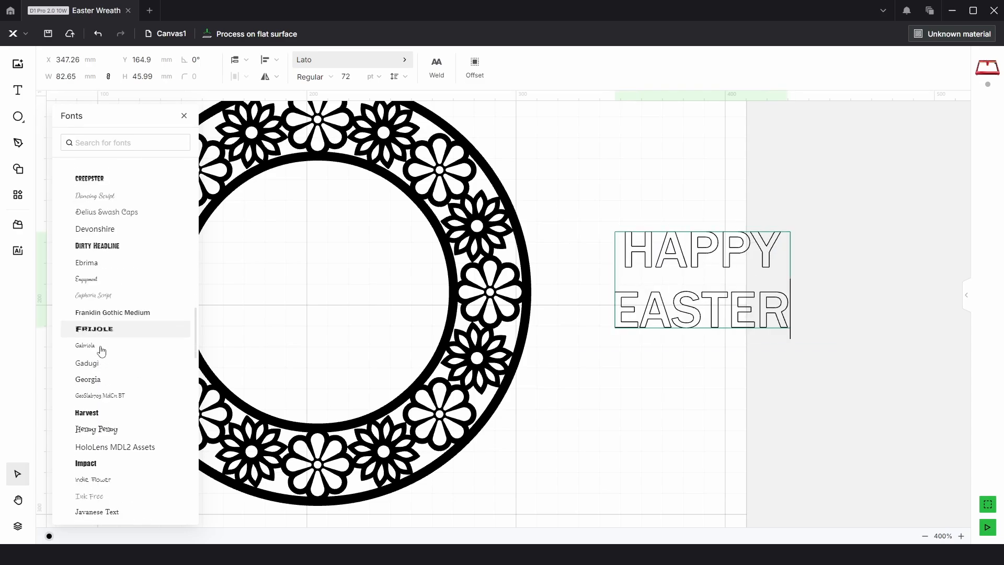
scroll(98, 404, "down", 4)
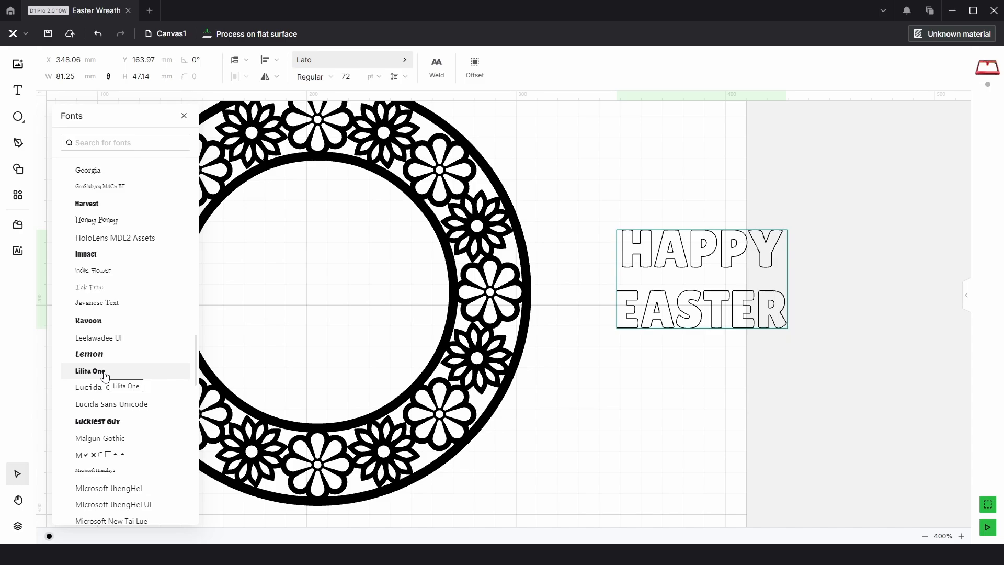
left_click(105, 374)
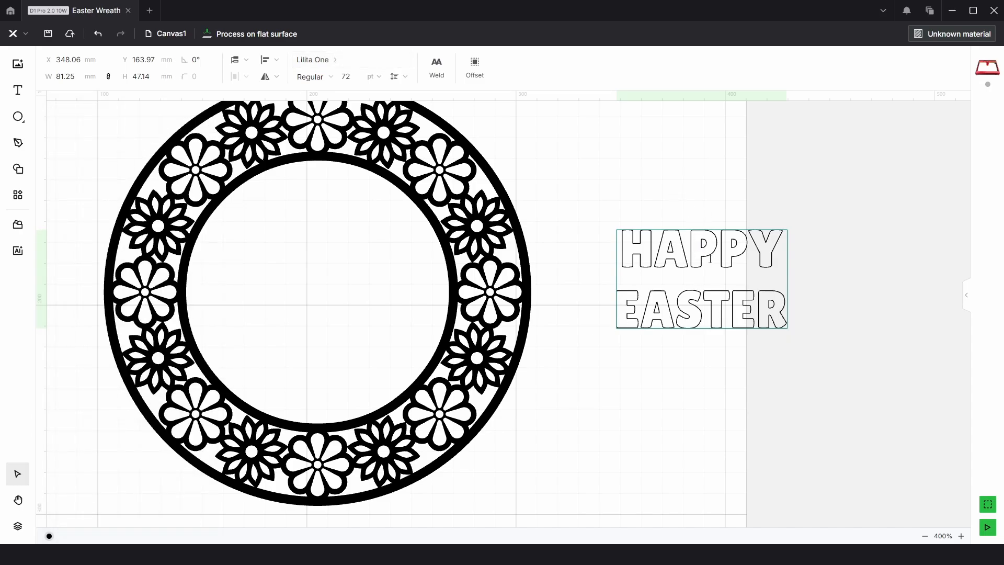
- Move the HAPPY EASTER text outside the work area and place a copy of it inside the wreath
left_click(725, 174)
left_click_drag(765, 263, 841, 252)
key("ctrl+c")
key("ctrl+v")
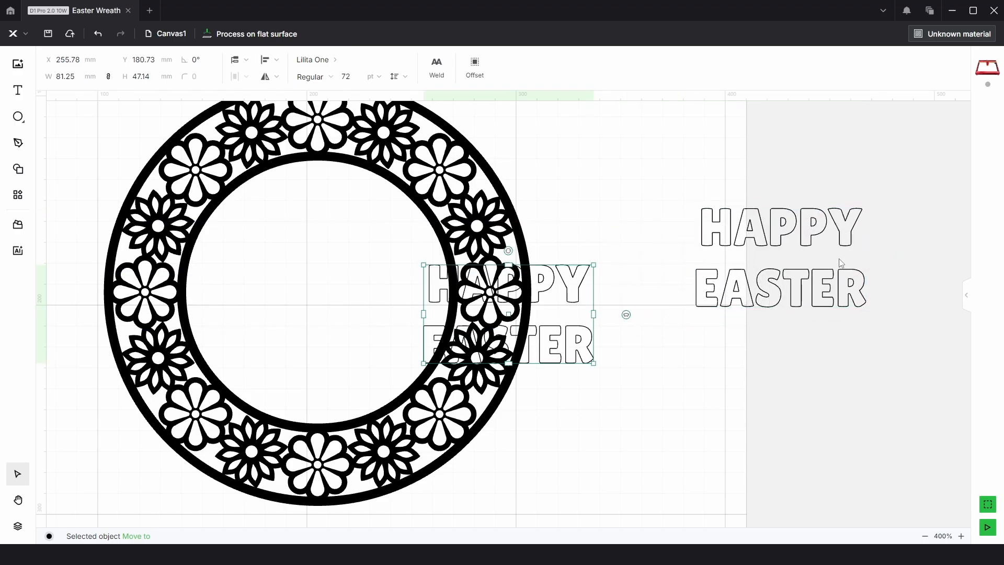
left_click_drag(572, 330, 422, 324)
- Remove the word EASTER from the text copy inside the wreath, keeping only HAPPY
double_click(399, 312)
key("BackSpace")
key("BackSpace")
key("BackSpace")
key("BackSpace")
key("BackSpace")
key("BackSpace")
key("BackSpace")
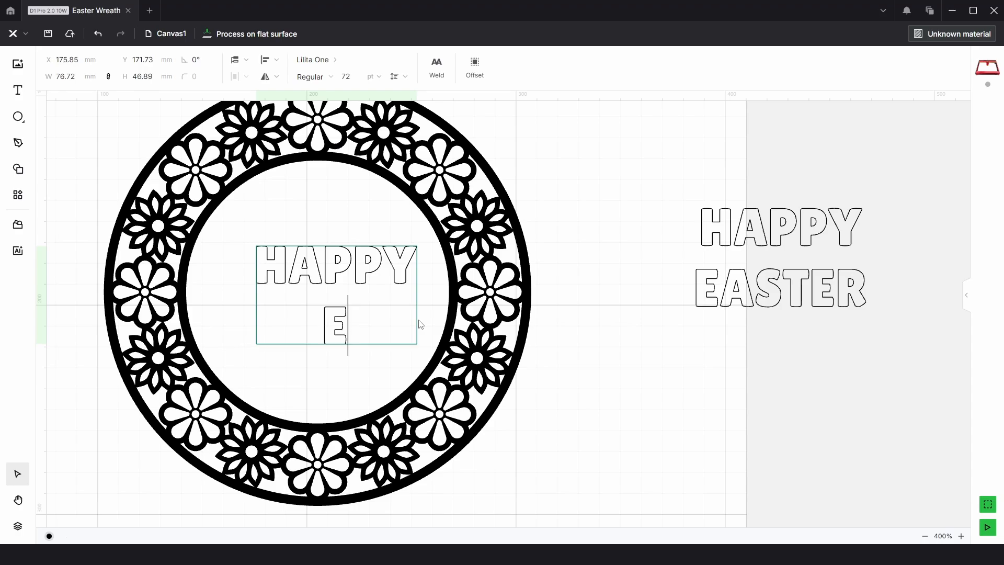
- Position HAPPY in the upper part of the wreath's opening and set its letter spacing to -1
left_click_drag(721, 437, 920, 407)
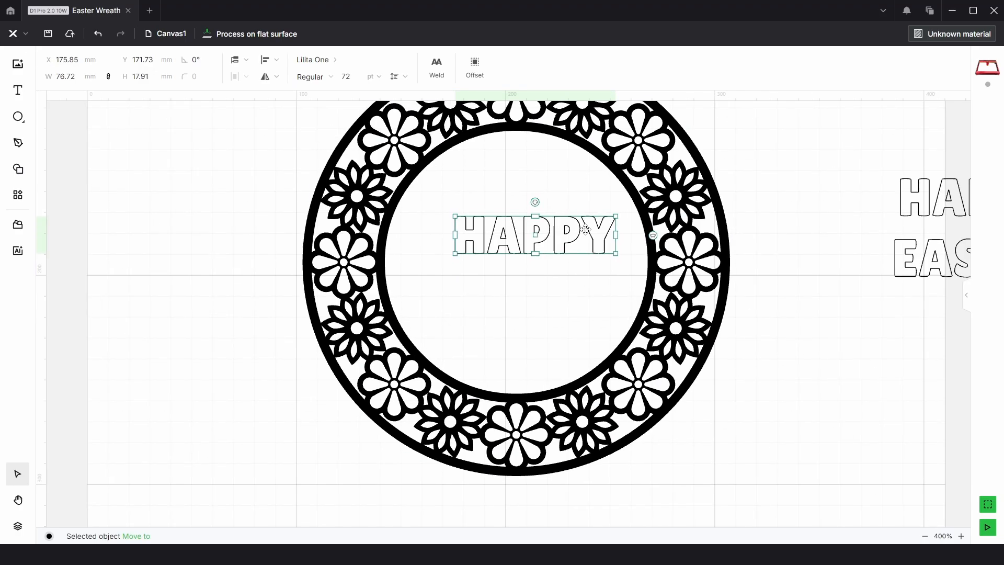
scroll(581, 230, "up", 4)
left_click_drag(572, 230, 534, 247)
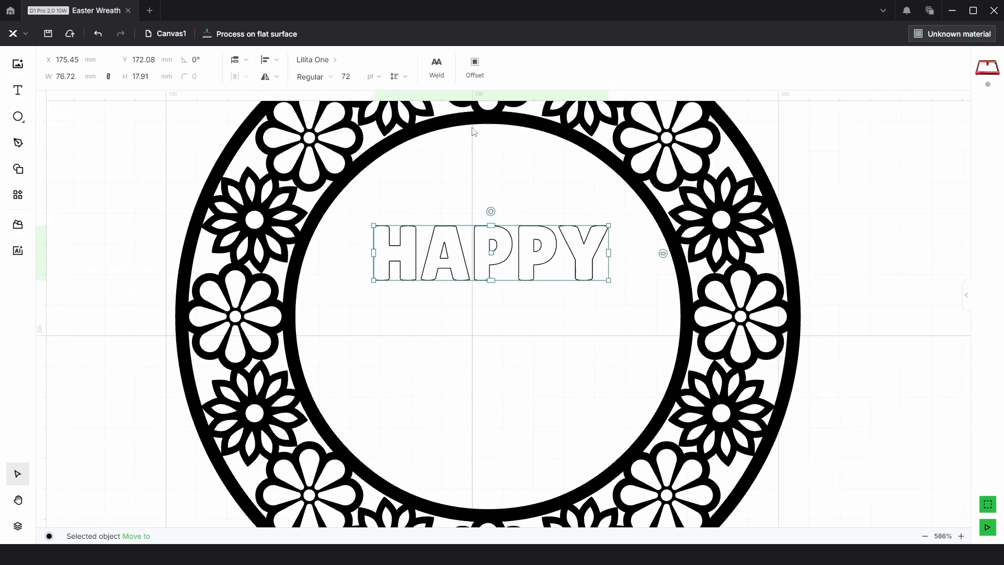
left_click(393, 76)
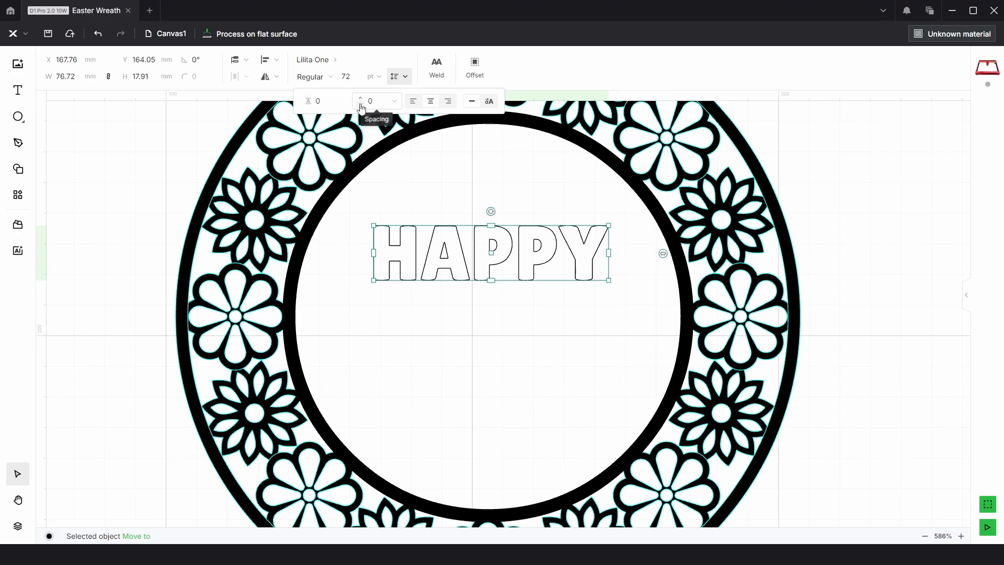
left_click(360, 104)
scroll(511, 319, "up", 2)
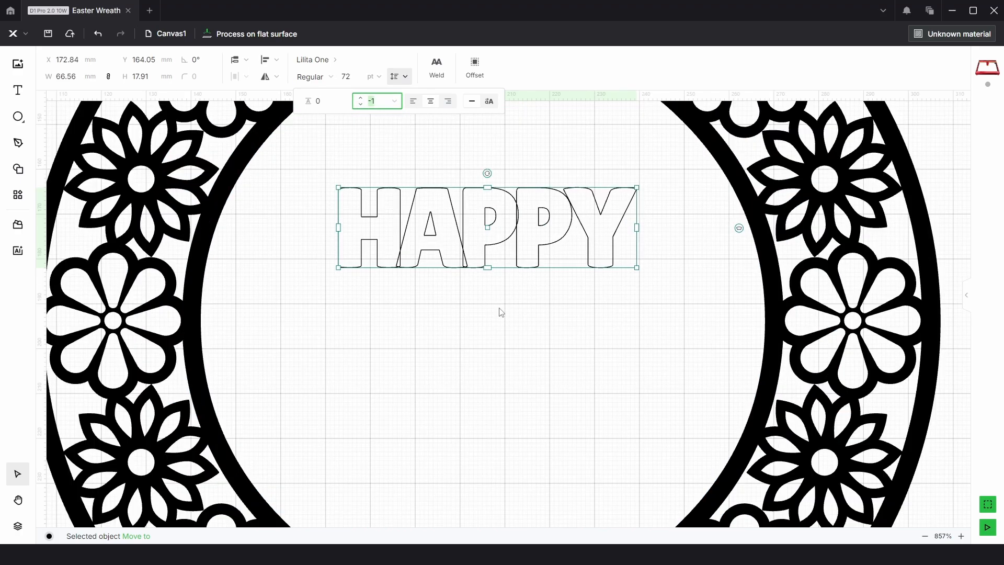
- Enlarge HAPPY to about 109 mm wide and center it horizontally in the work area
left_click_drag(487, 268, 487, 294)
left_click(269, 62)
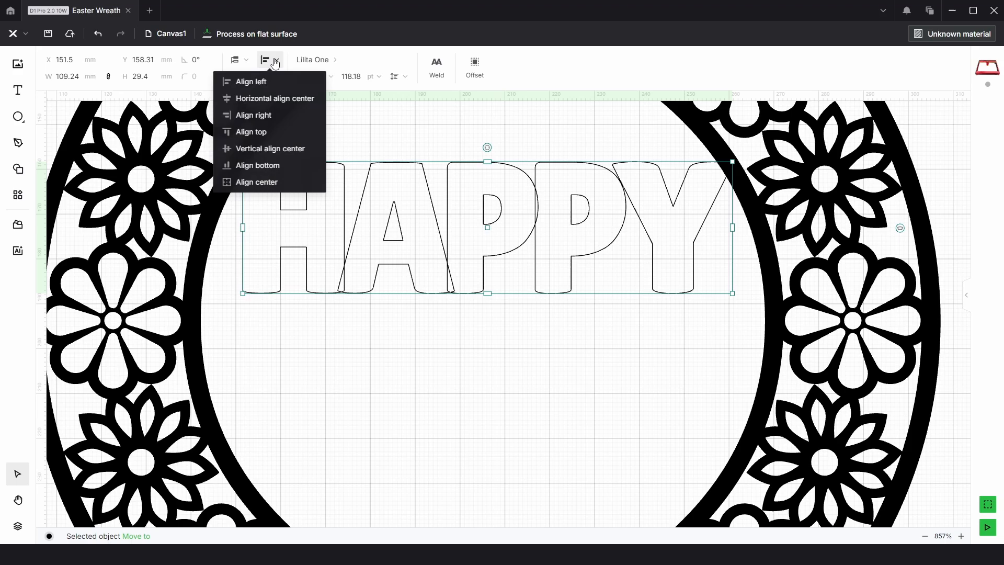
left_click(266, 96)
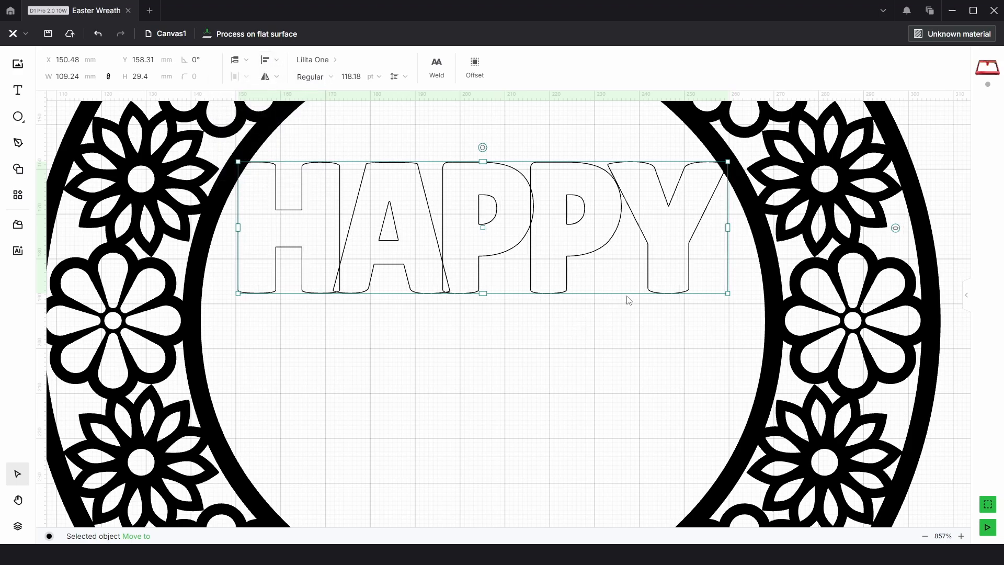
- Split the HAPPY text into separate letters and clear the selection
right_click(648, 233)
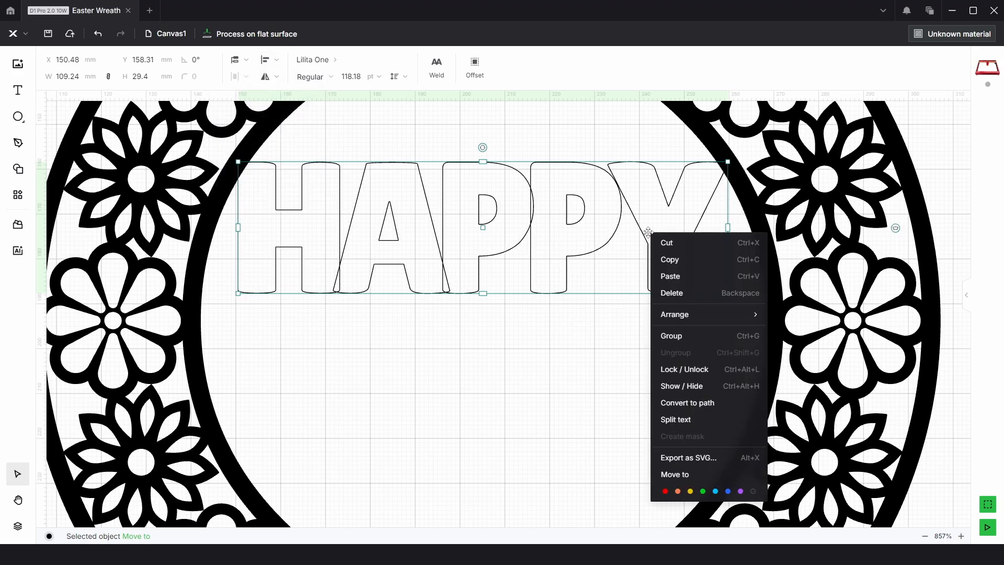
left_click(679, 418)
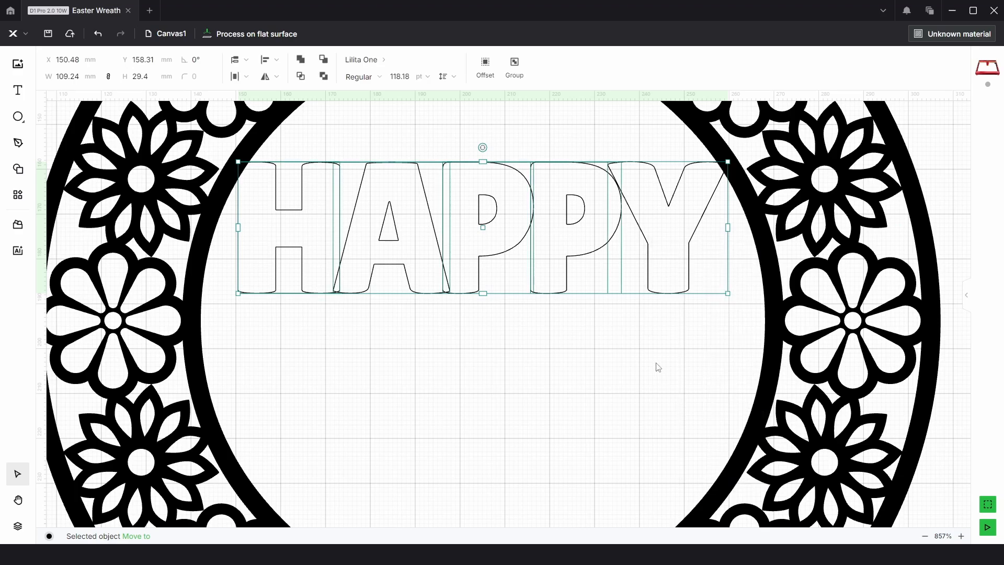
left_click(515, 225)
scroll(410, 196, "up", 2)
left_click_drag(603, 379, 576, 368)
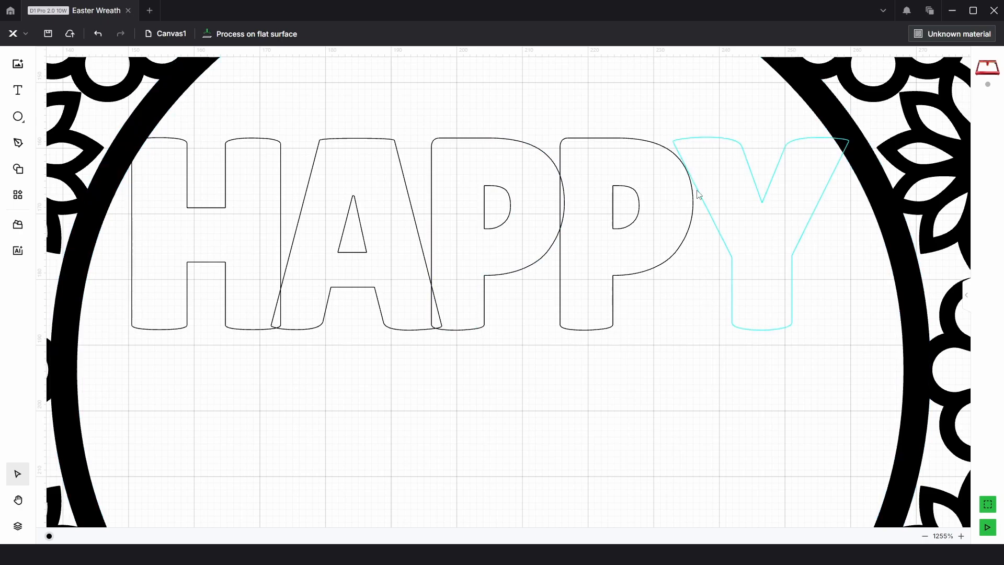
- Shift the letters H, A, P and P together about 0.7 mm toward the Y
left_click_drag(620, 345, 222, 235)
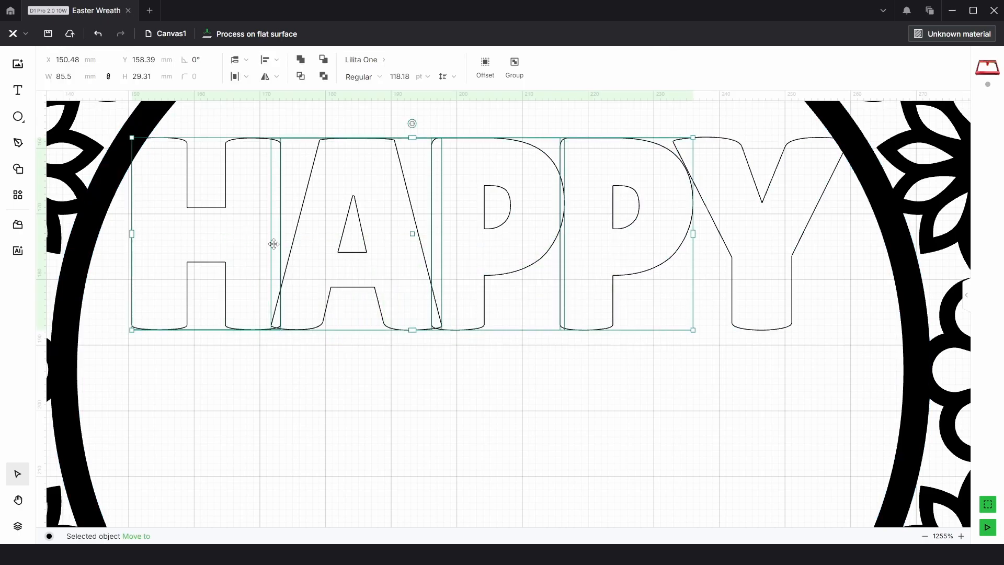
key("Right")
key("Right")
key("Right")
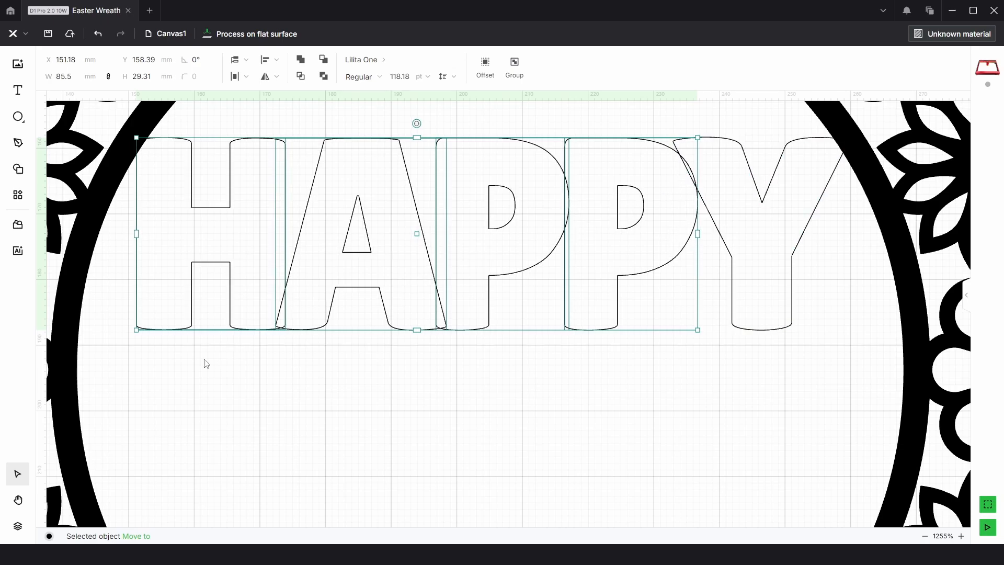
- Resize the five HAPPY letters together to about 109.6 mm wide and center them horizontally as one group
left_click_drag(207, 364, 761, 248)
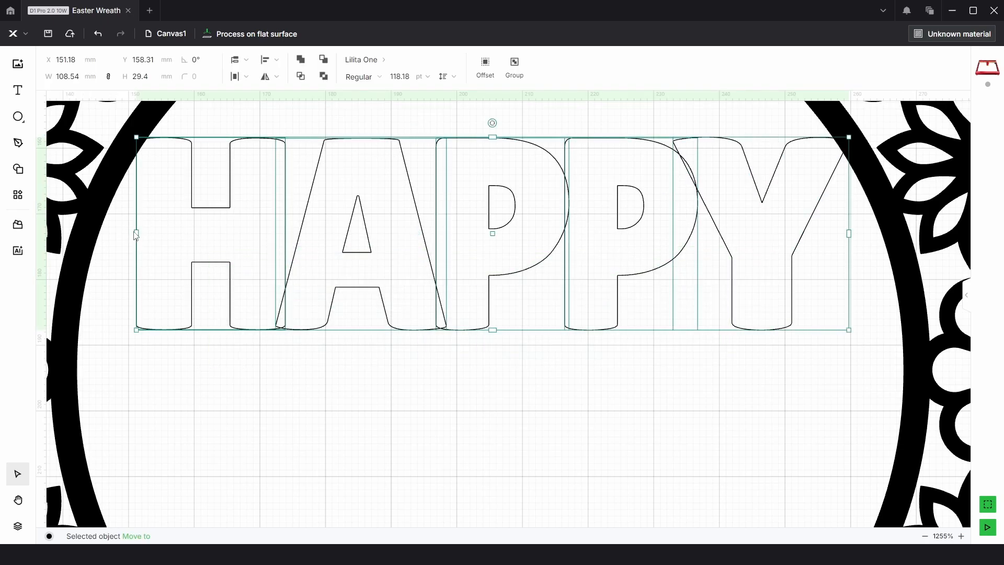
left_click_drag(135, 232, 132, 233)
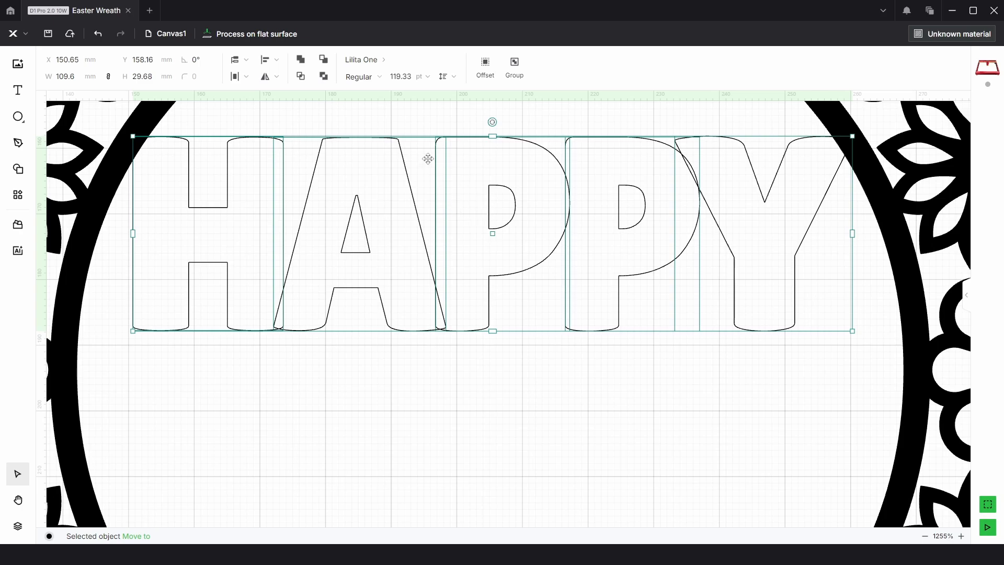
left_click(514, 64)
left_click(271, 60)
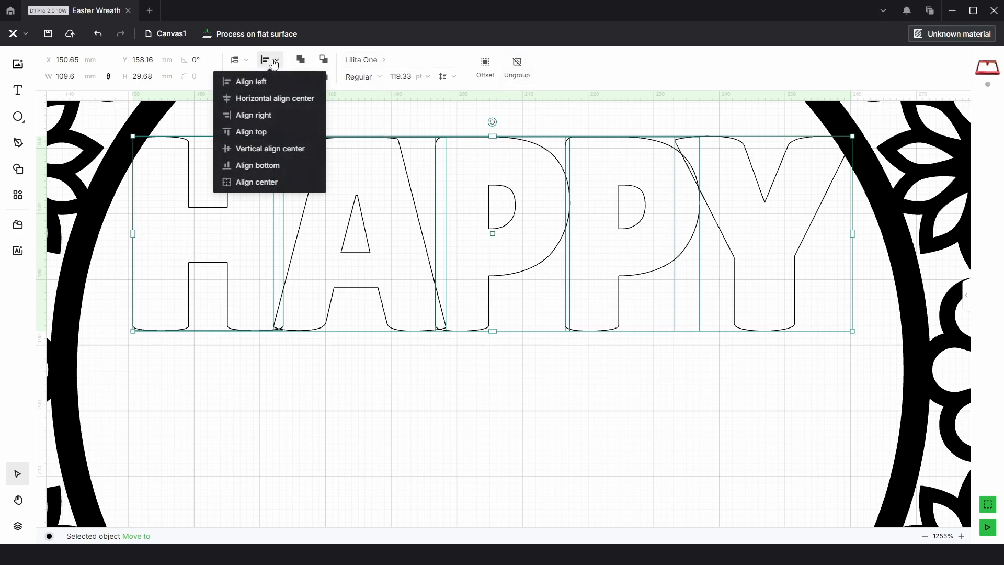
left_click(280, 102)
- Duplicate the spare HAPPY EASTER text and place the copy below the large HAPPY inside the wreath's opening
scroll(606, 243, "down", 4)
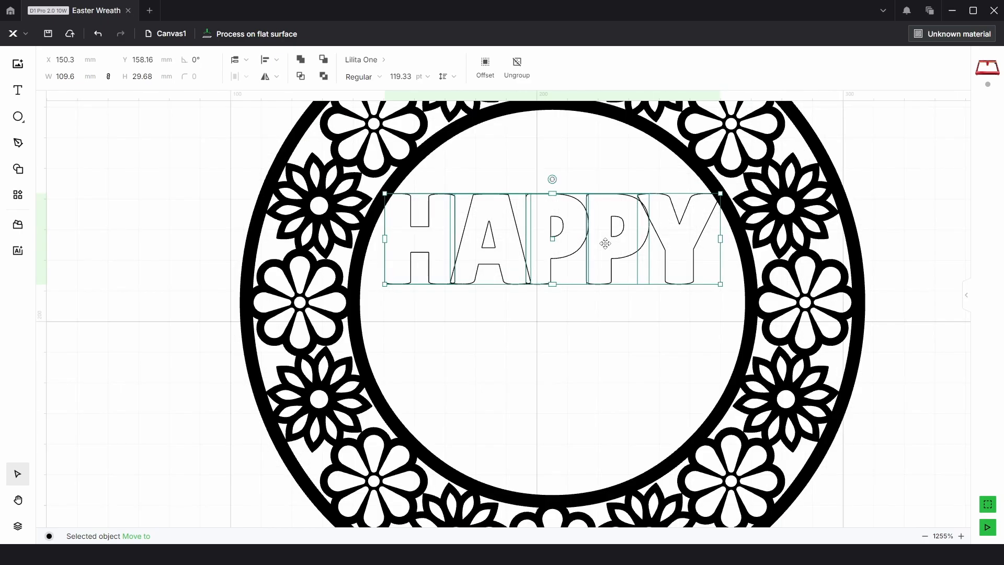
left_click_drag(653, 356, 579, 310)
scroll(579, 309, "down", 2)
left_click_drag(769, 332, 737, 291)
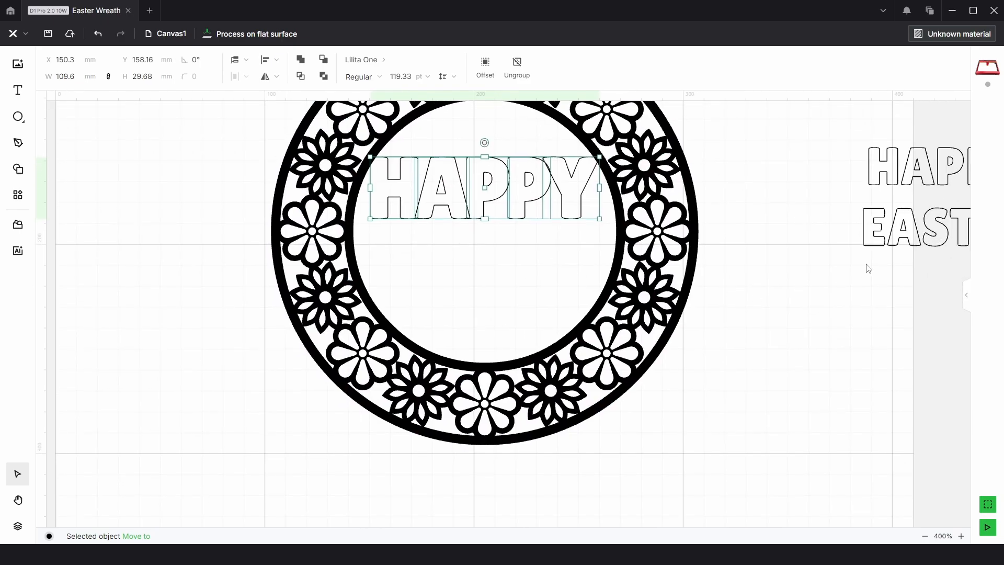
left_click(906, 236)
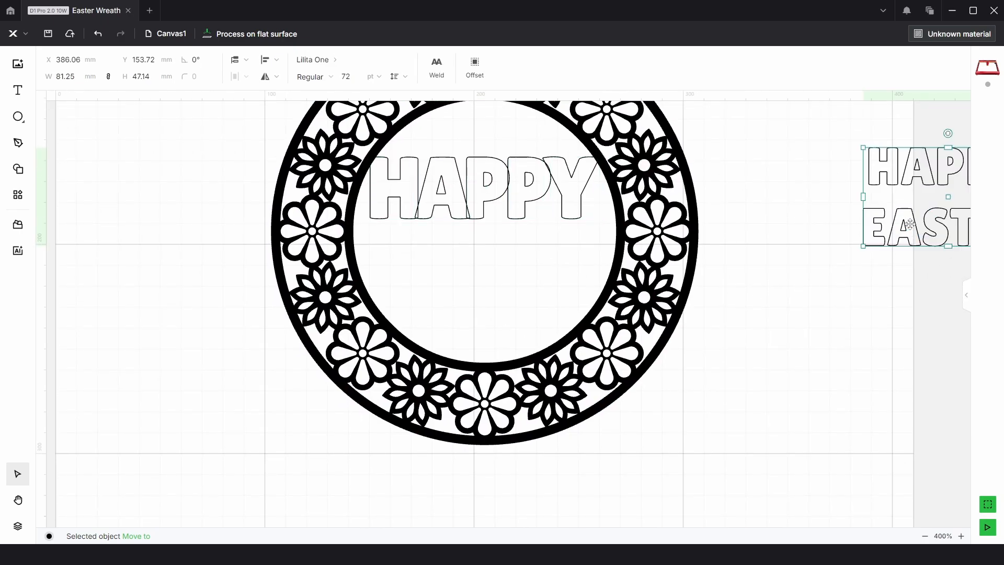
key("ctrl+v")
left_click_drag(544, 291, 516, 255)
- Delete the HAPPY line from the copied text so that it reads only EASTER
double_click(516, 255)
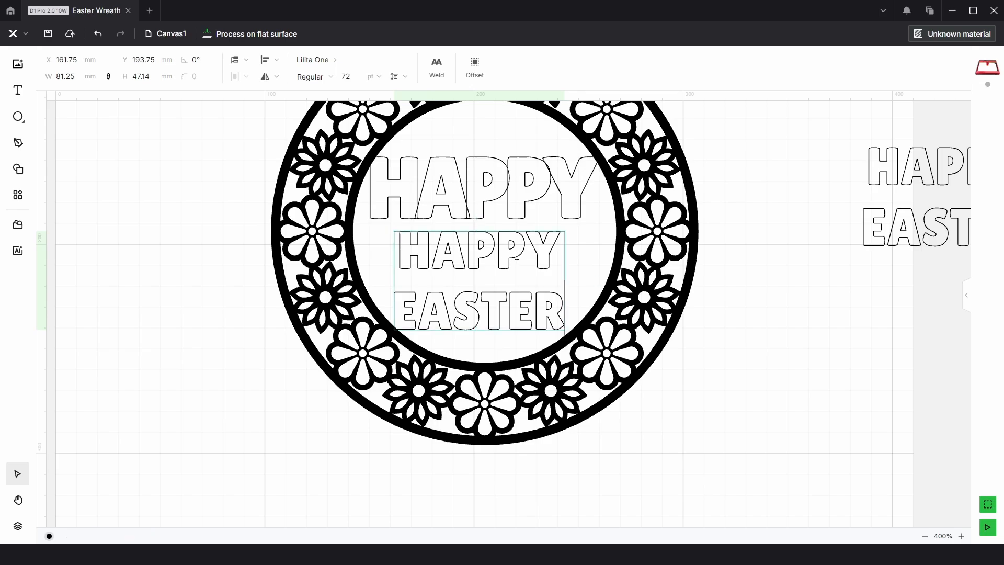
key("BackSpace")
key("BackSpace")
key("BackSpace")
key("BackSpace")
key("BackSpace")
key("BackSpace")
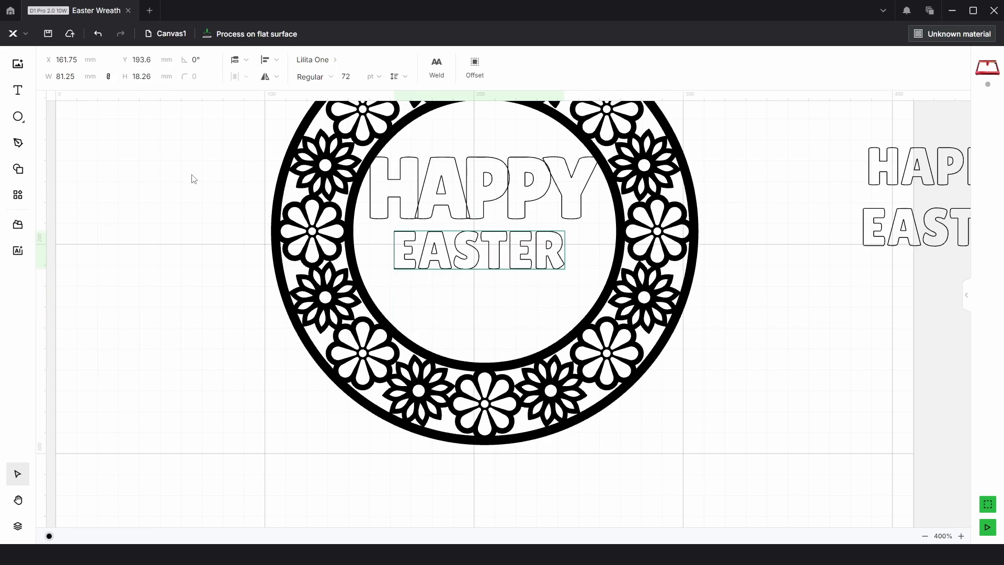
key("Escape")
- Set the letter spacing of EASTER to -1 and enlarge the word to about 112 mm wide beneath HAPPY
scroll(442, 247, "up", 2)
scroll(528, 262, "up", 3)
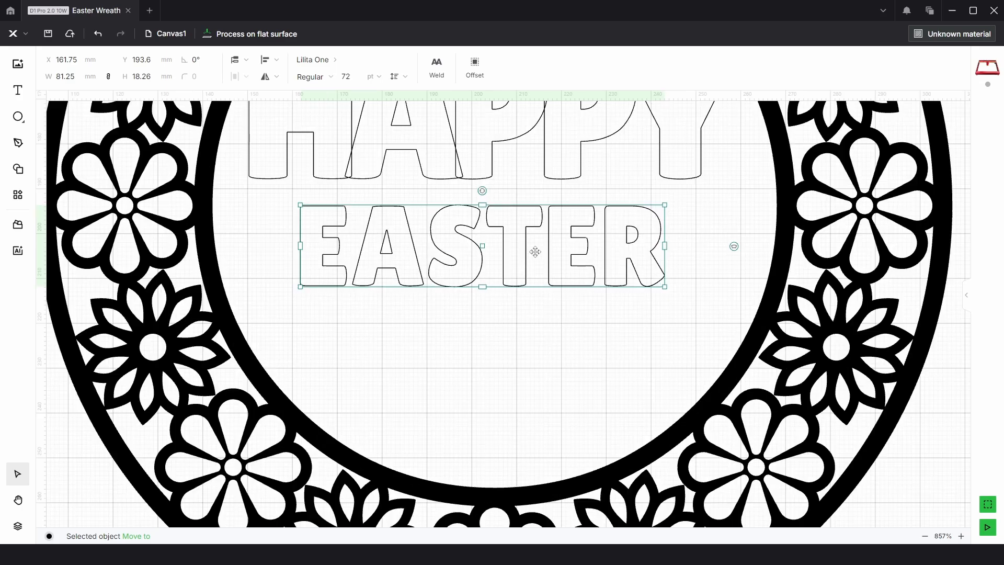
left_click(405, 77)
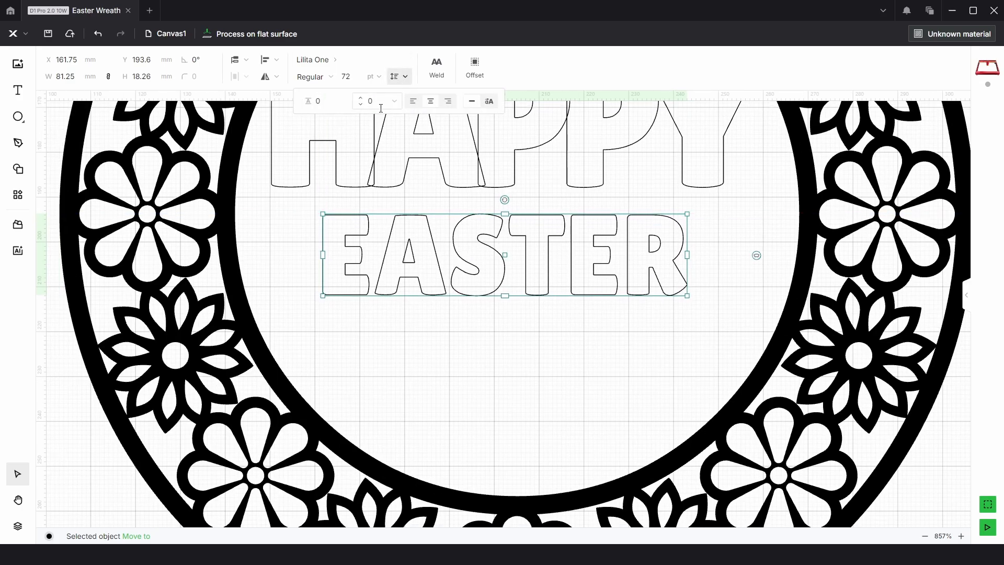
left_click(359, 104)
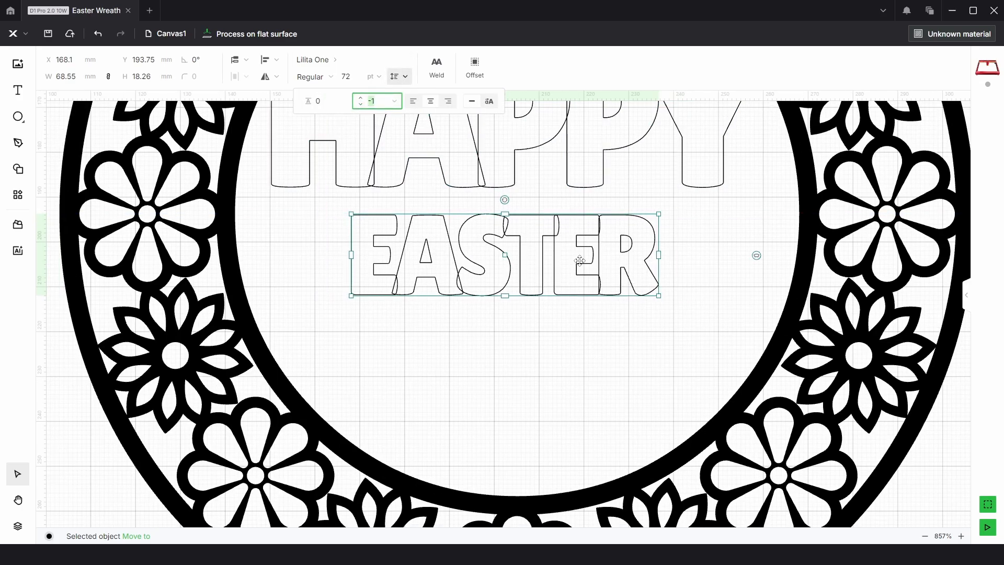
left_click_drag(510, 296, 506, 322)
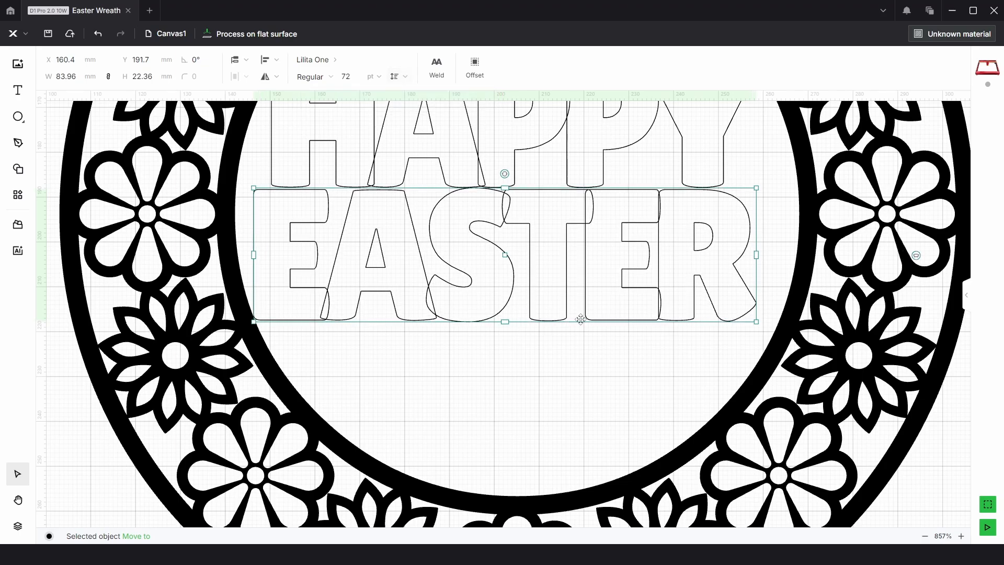
left_click_drag(740, 288, 749, 314)
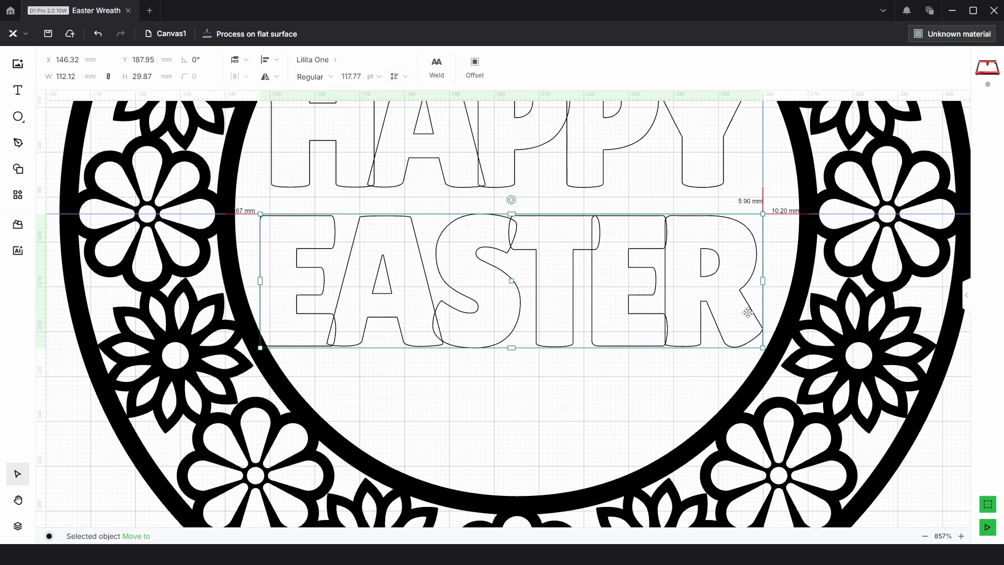
- Split the EASTER text into separate letters and clear the selection
right_click(693, 271)
left_click(722, 447)
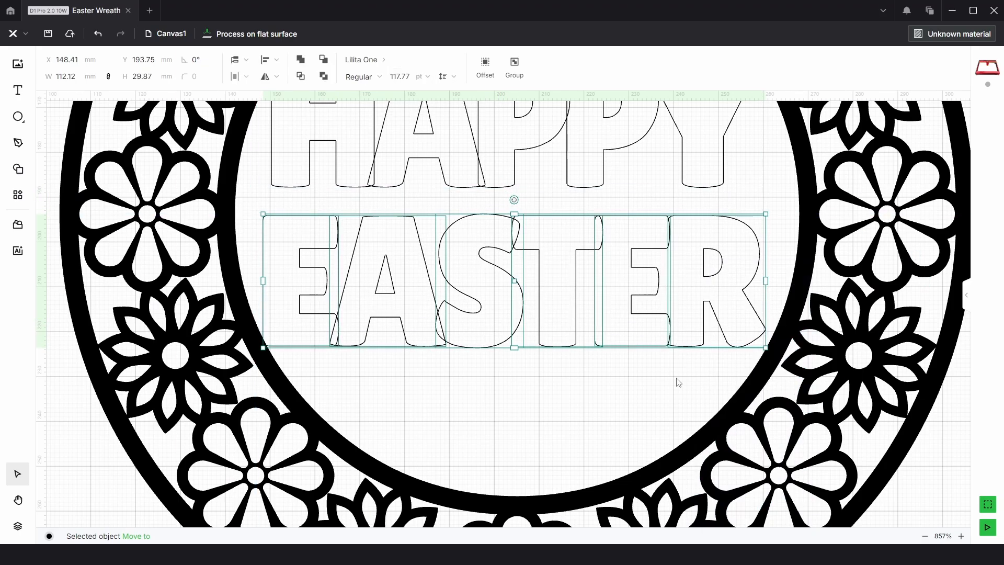
scroll(602, 348, "up", 4)
left_click(600, 353)
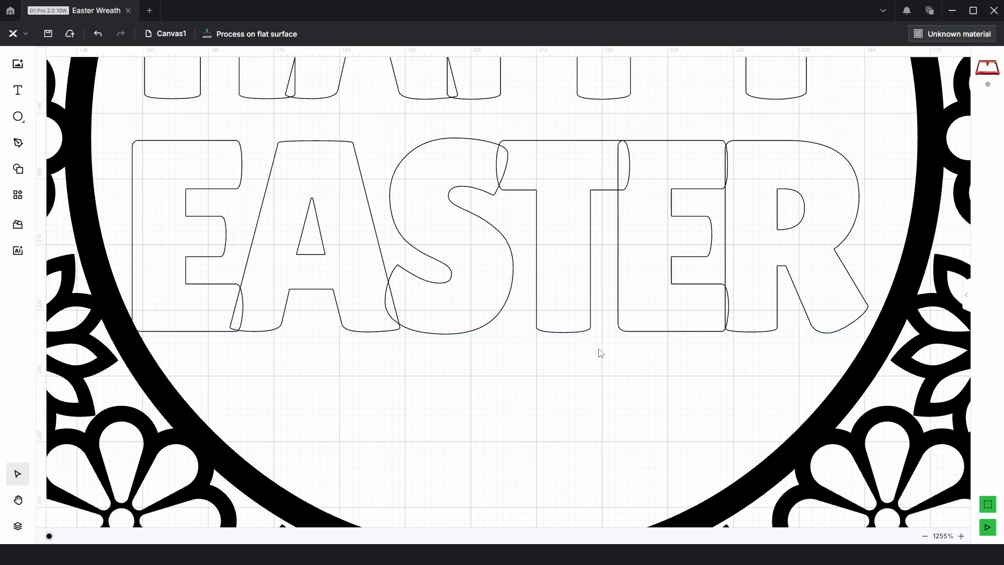
- Shift the letters T, E and R of EASTER outward by up to about 0.7 mm and center the grouped word horizontally
left_click_drag(864, 174, 639, 218)
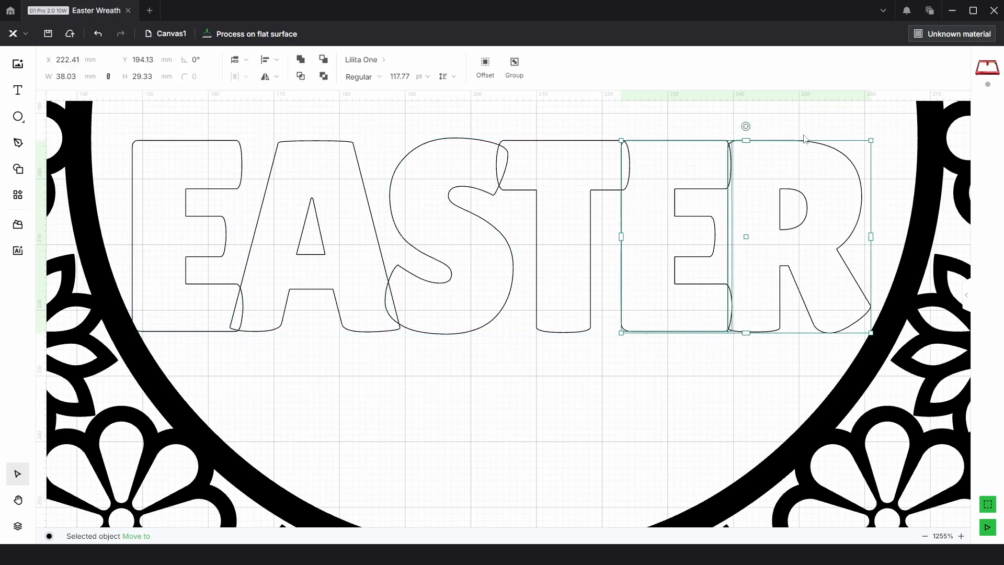
left_click_drag(807, 134, 565, 222)
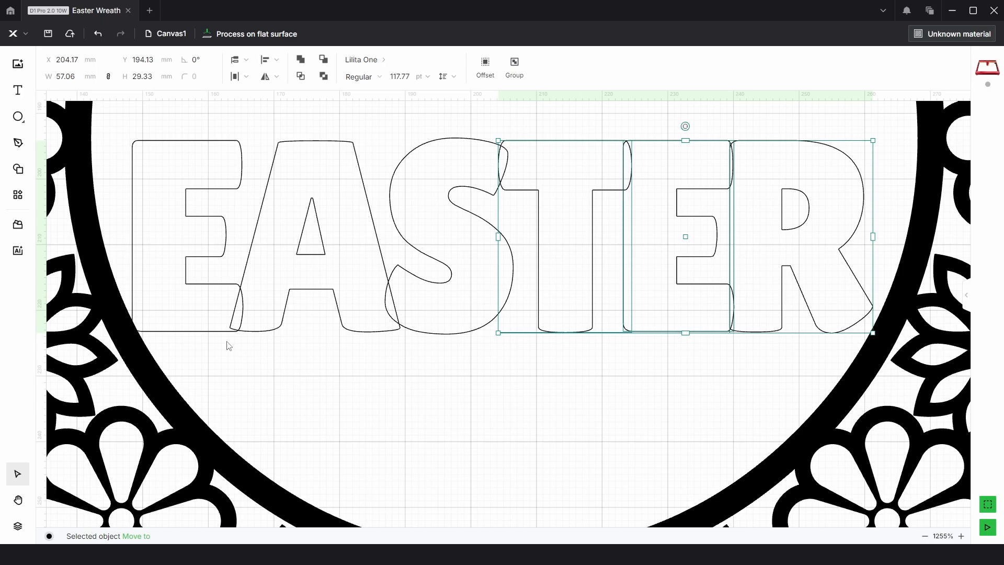
left_click_drag(220, 341, 761, 277)
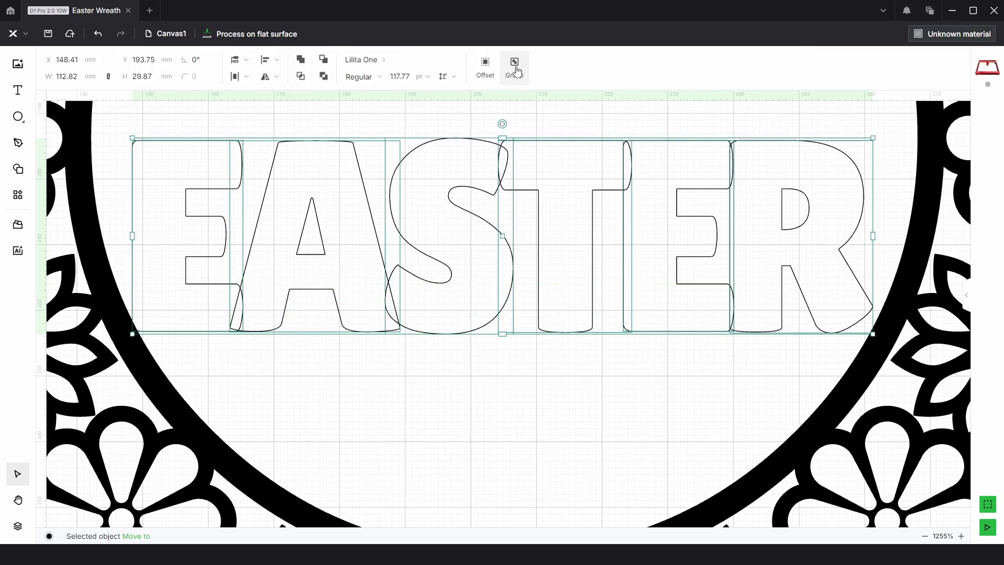
left_click(515, 68)
left_click(269, 60)
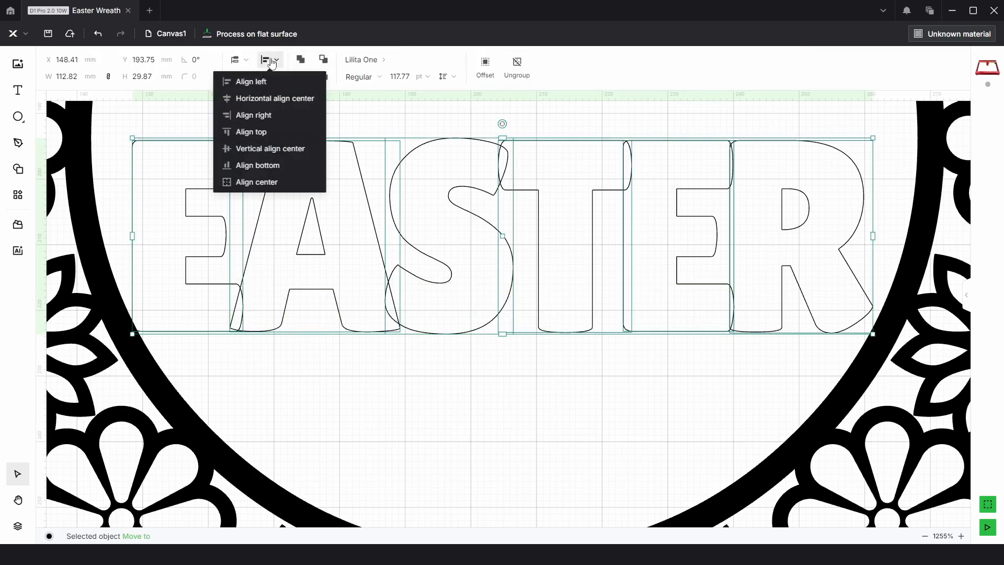
left_click(245, 98)
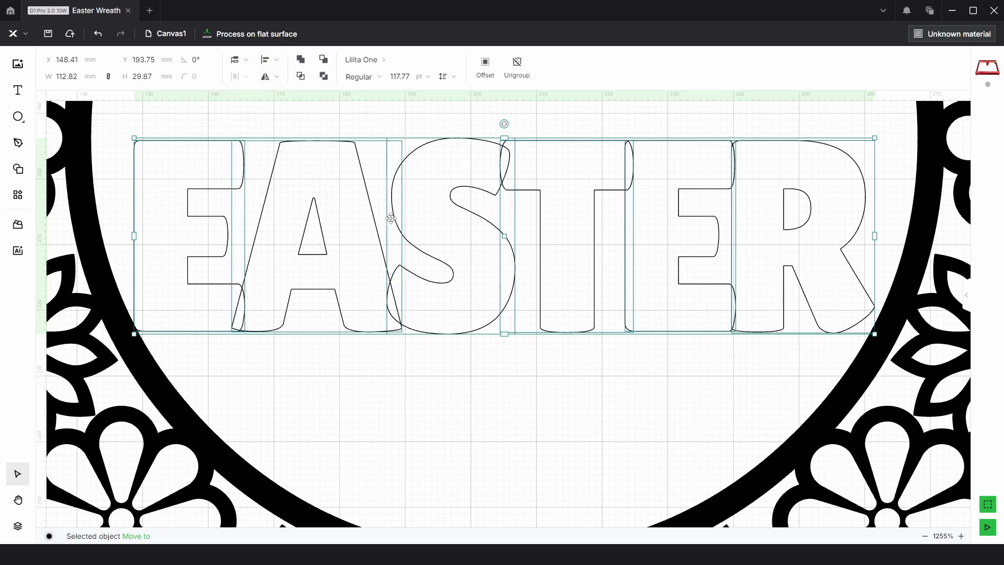
- Nudge the EASTER group about 3.7 mm down, farther away from HAPPY
scroll(504, 240, "down", 3)
scroll(540, 423, "down", 3)
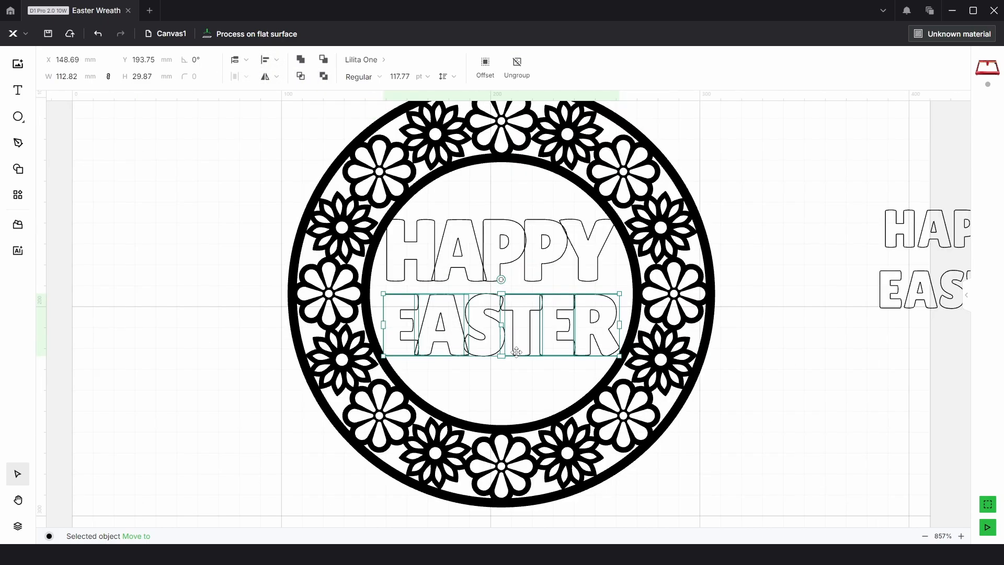
scroll(537, 340, "up", 2)
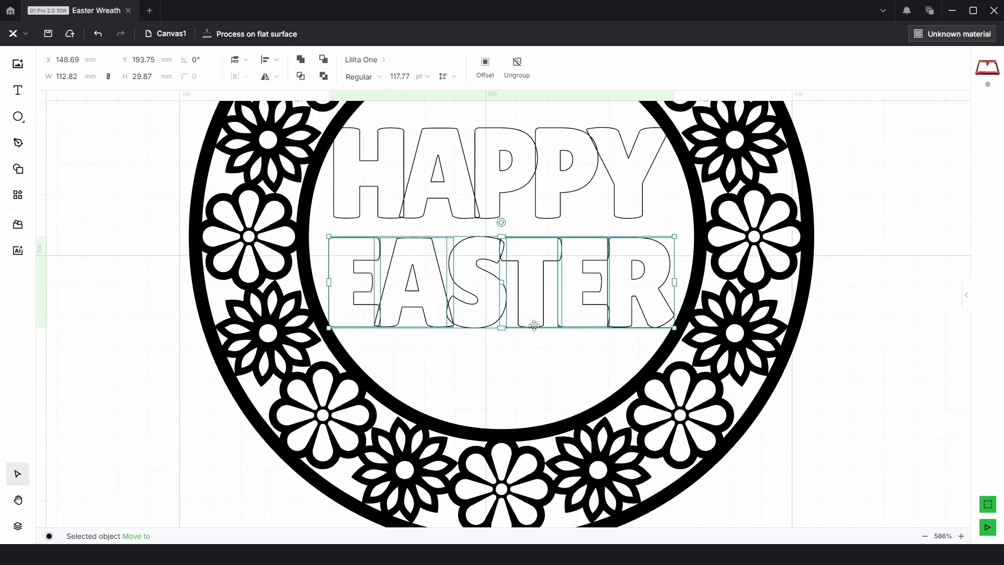
key("Down")
key("Down")
key("Down")
key("Down")
key("Down")
key("Down")
key("Down")
key("Down")
key("Down")
key("Down")
key("Down")
key("Down")
key("Down")
key("Down")
key("Down")
key("Down")
key("Down")
key("Down")
key("Down")
key("Down")
key("Down")
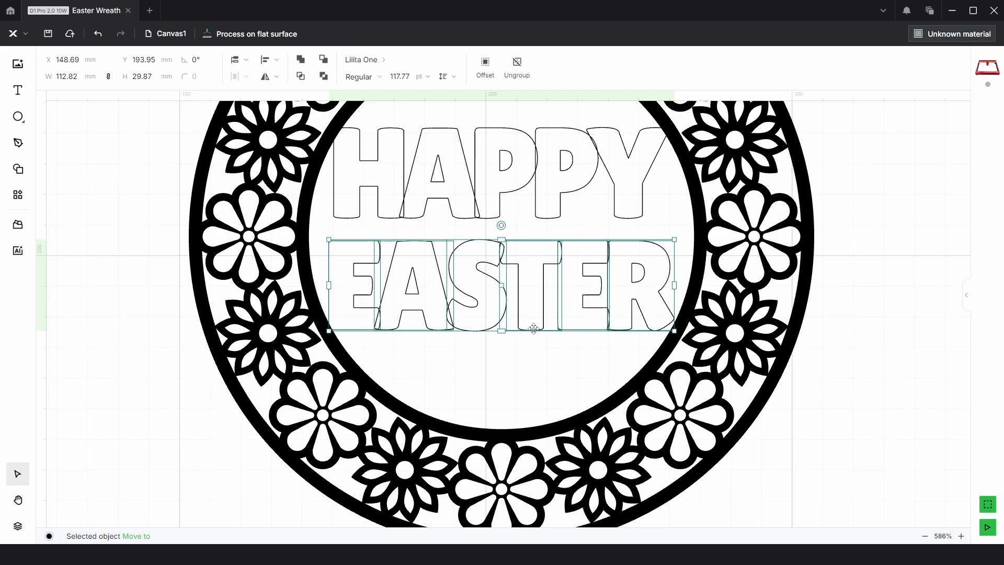
key("Down")
key("Down")
key("Down")
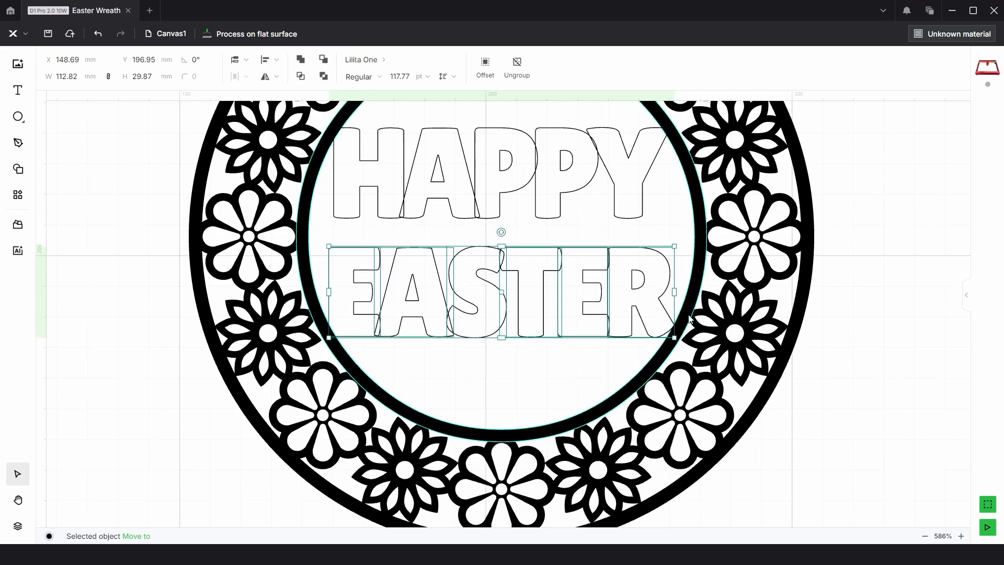
key("Right")
key("Right")
key("Right")
key("Down")
key("Down")
key("Down")
key("Down")
key("Left")
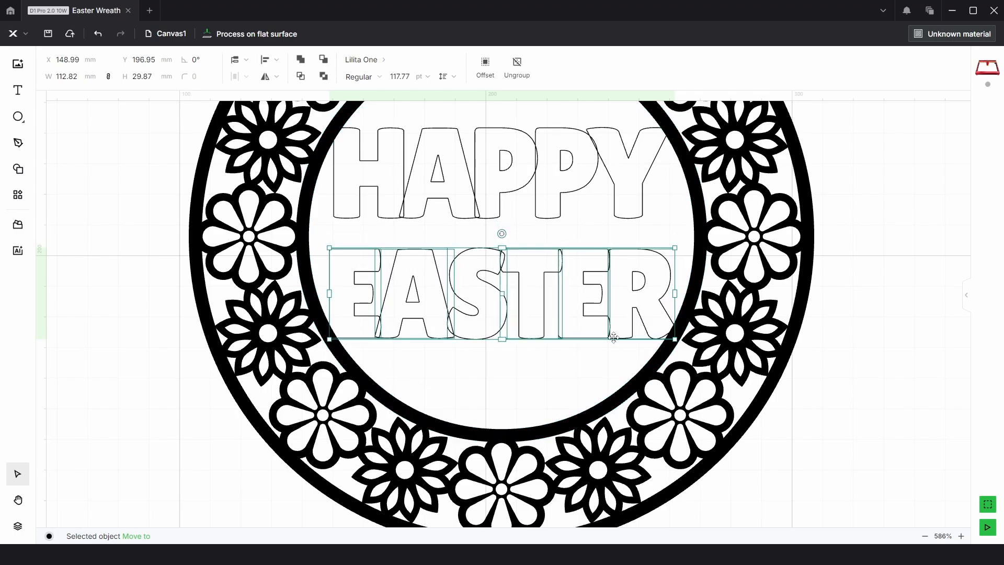
- Group HAPPY and EASTER together and align the group to the center of the work area
left_click(528, 368)
left_click_drag(552, 366, 557, 208)
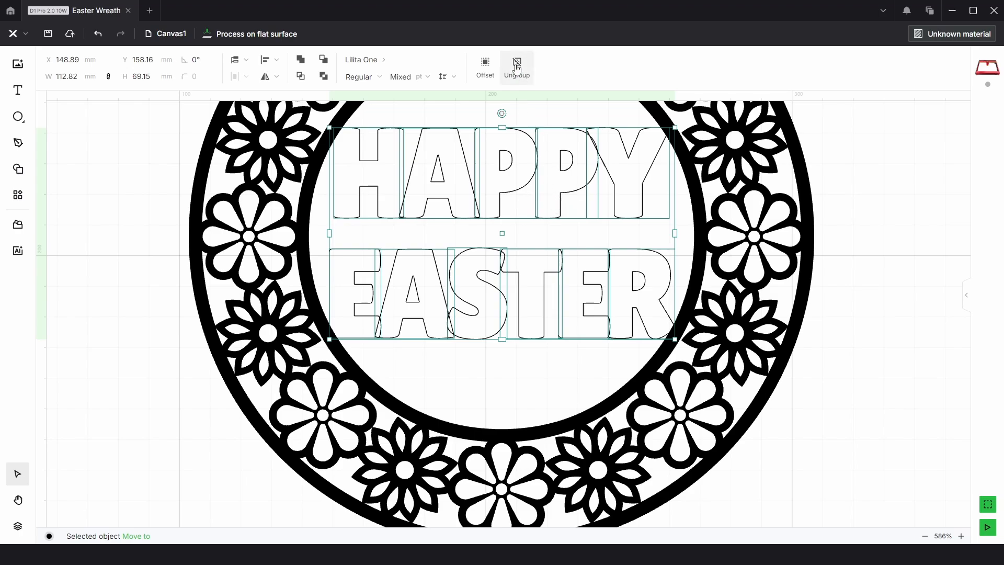
right_click(541, 218)
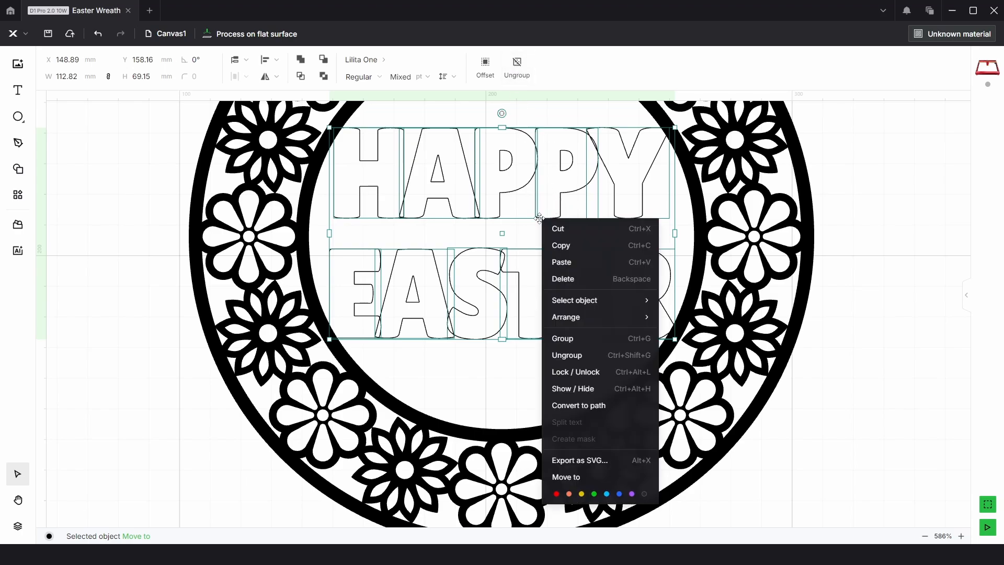
left_click(564, 338)
left_click(278, 64)
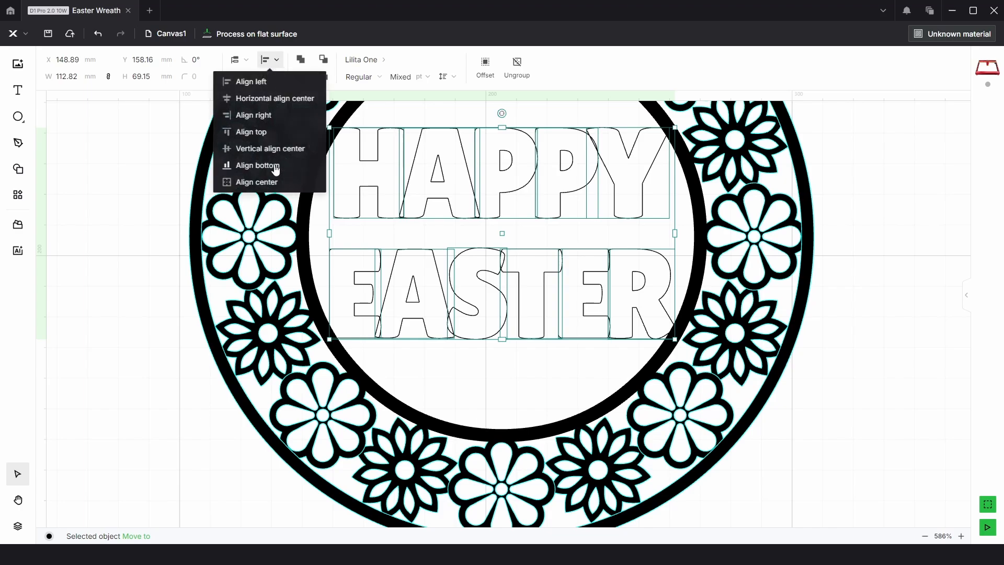
left_click(275, 182)
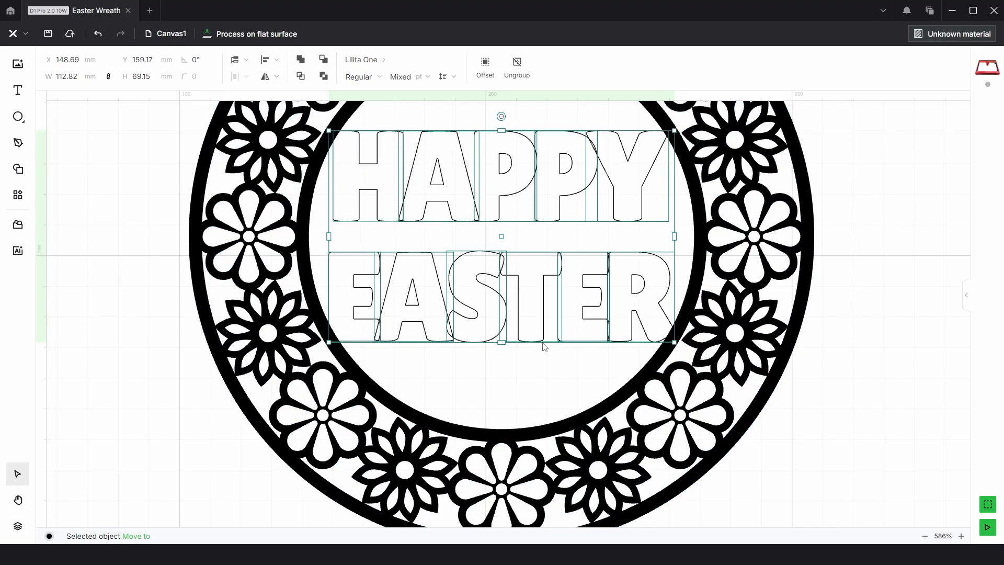
- Ungroup the lettering into individual letters and clear the selection
right_click(549, 226)
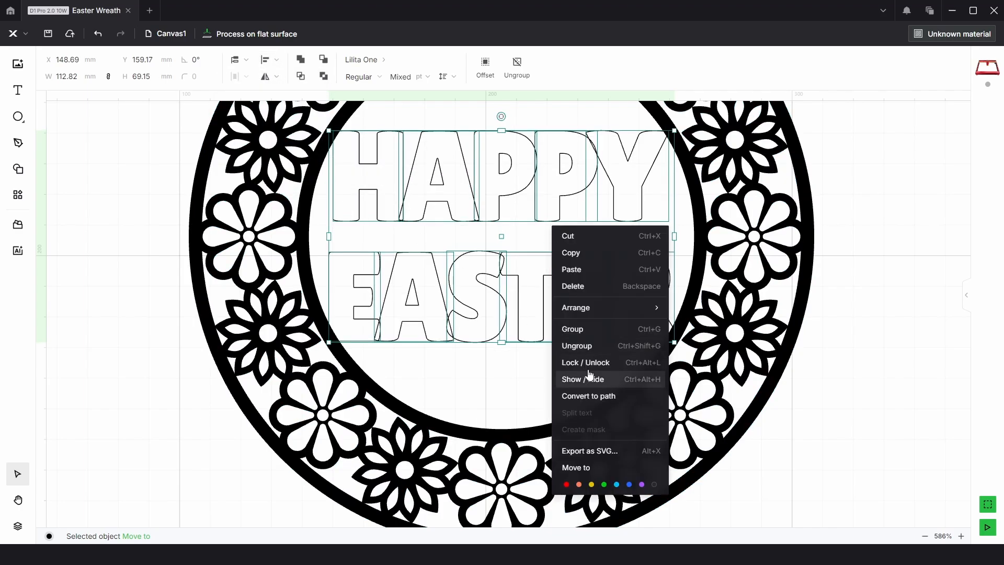
left_click(582, 345)
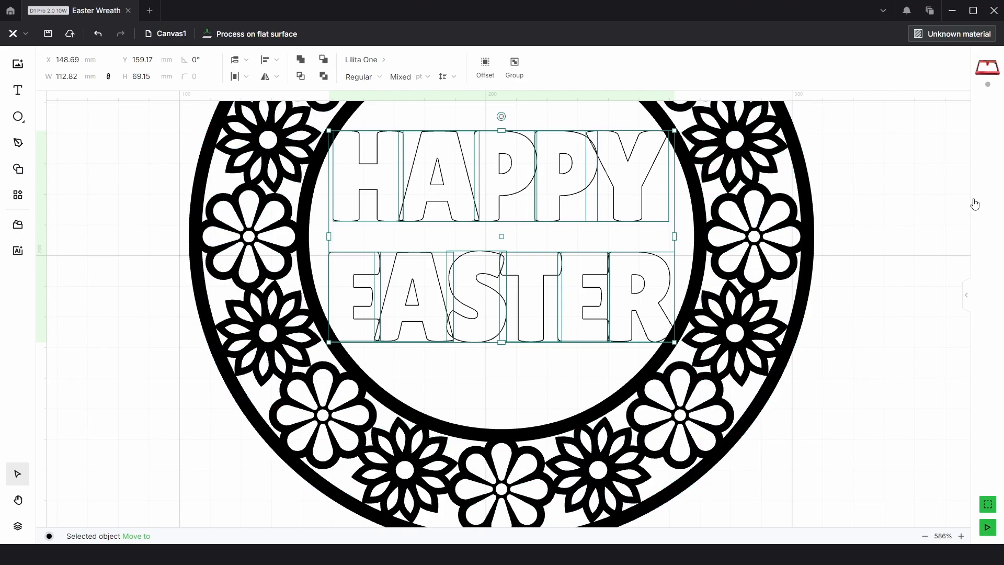
left_click(888, 195)
- Set the font size of all the HAPPY letters to 120 pt
left_click_drag(660, 224, 391, 195)
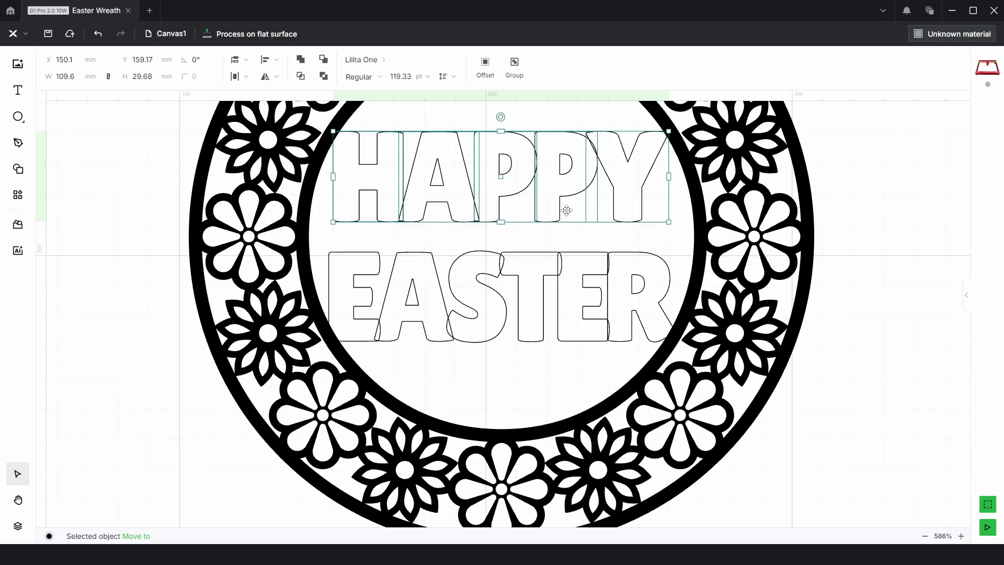
left_click(409, 76)
key("Up")
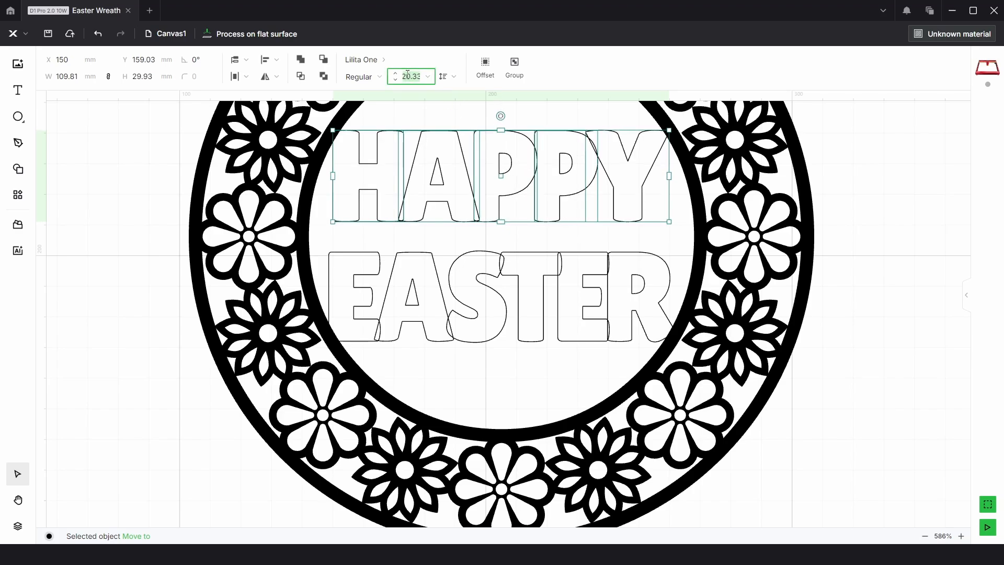
key("Return")
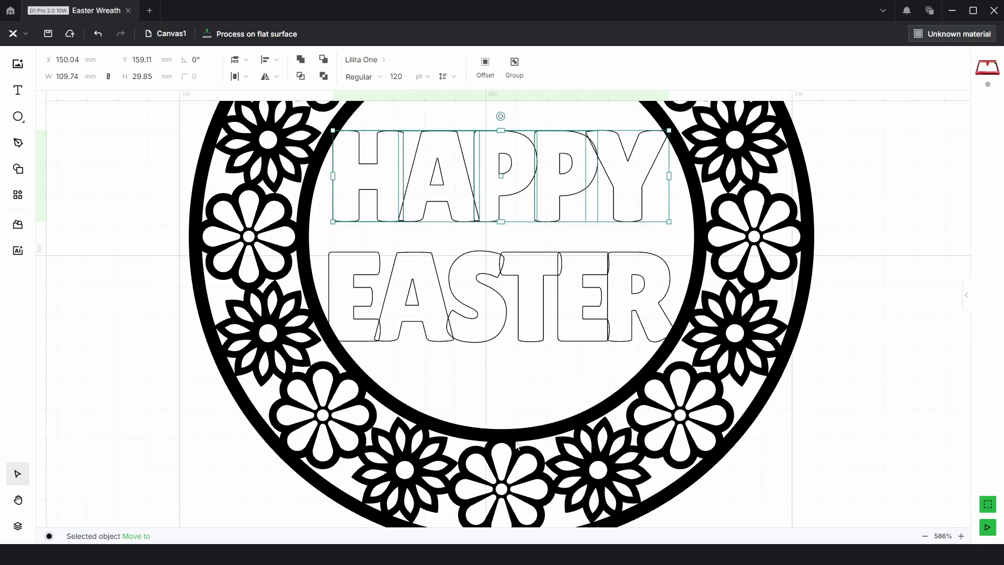
- Set the font size of all the EASTER letters to 120 pt
left_click(418, 366)
left_click_drag(371, 346, 619, 301)
left_click(402, 77)
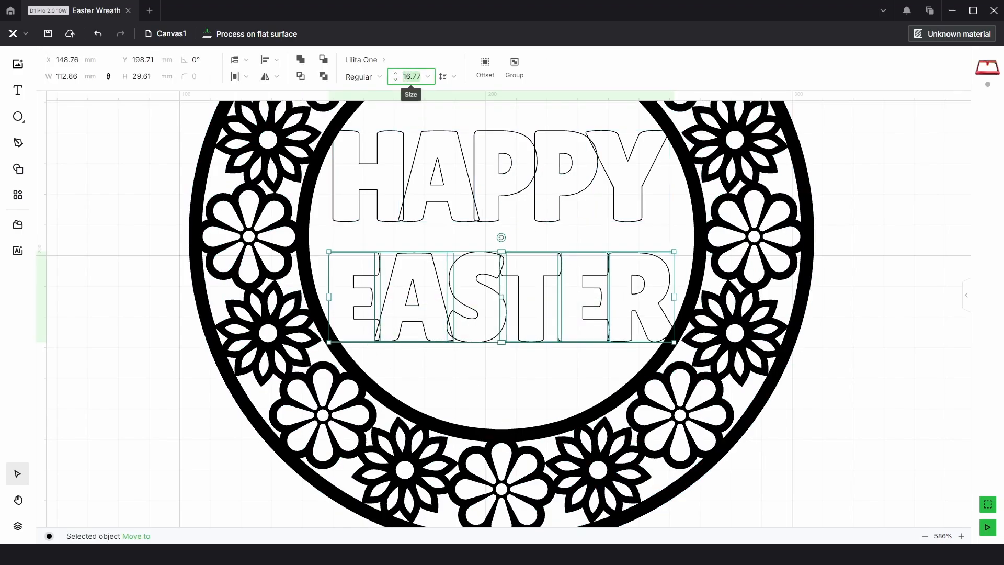
key("Return")
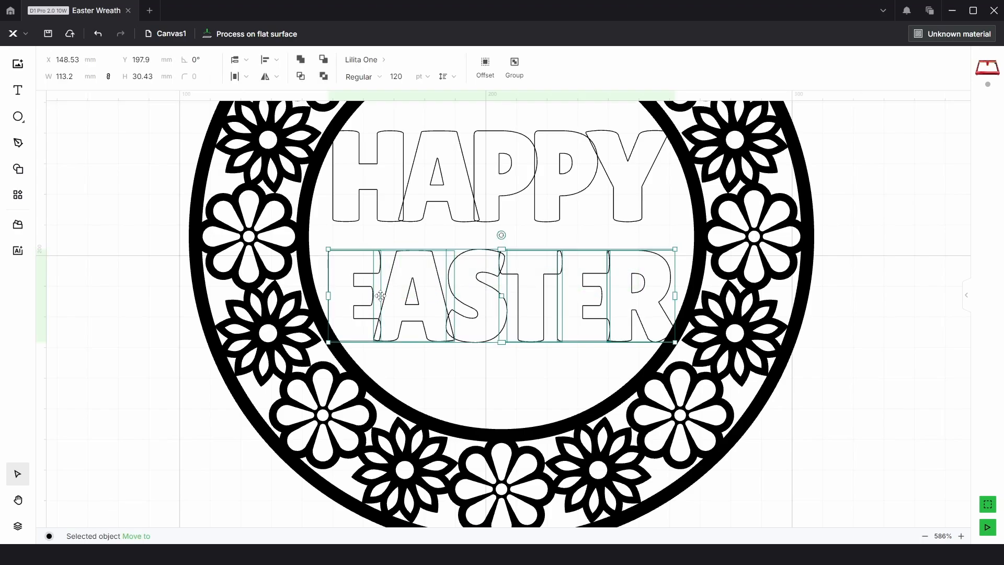
- Set the processing type of all the HAPPY and EASTER letters to Engrave
left_click(519, 193, "shift")
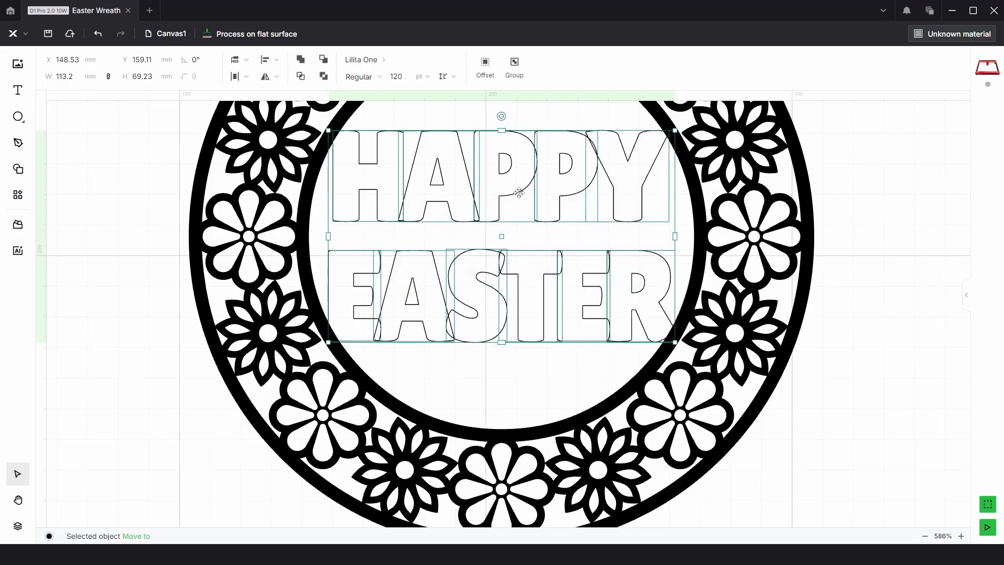
left_click(967, 299)
left_click(927, 166)
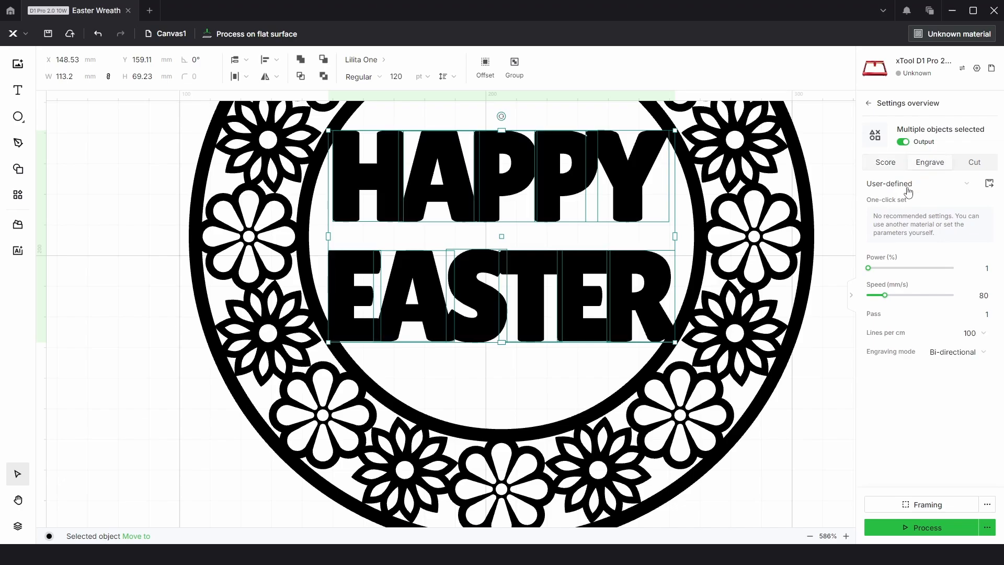
left_click(827, 323)
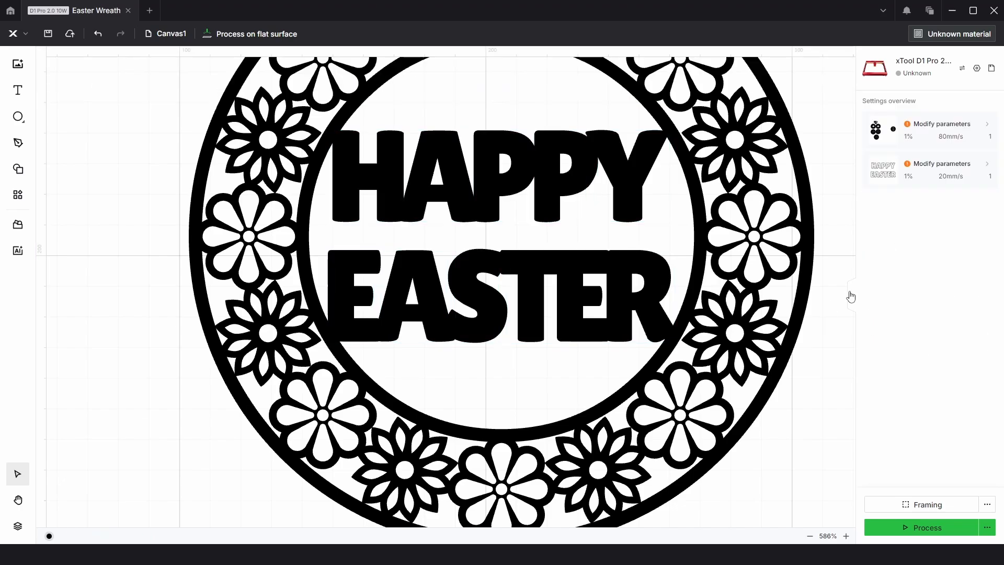
left_click(850, 296)
- Insert the solid sitting rabbit from the Animal shapes into the opening above HAPPY
scroll(617, 274, "down", 3)
left_click_drag(776, 263, 744, 316)
left_click_drag(771, 390, 779, 387)
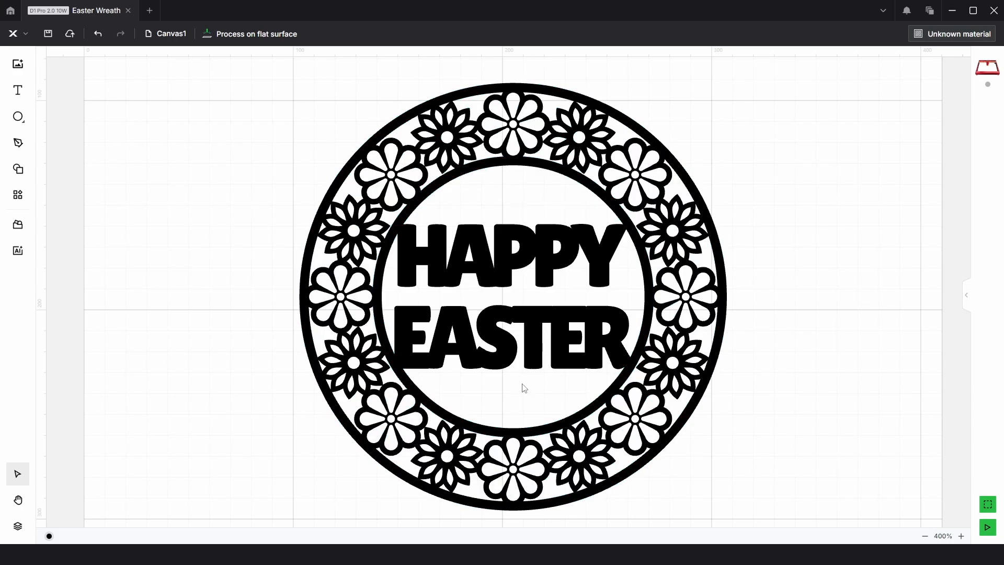
left_click(18, 168)
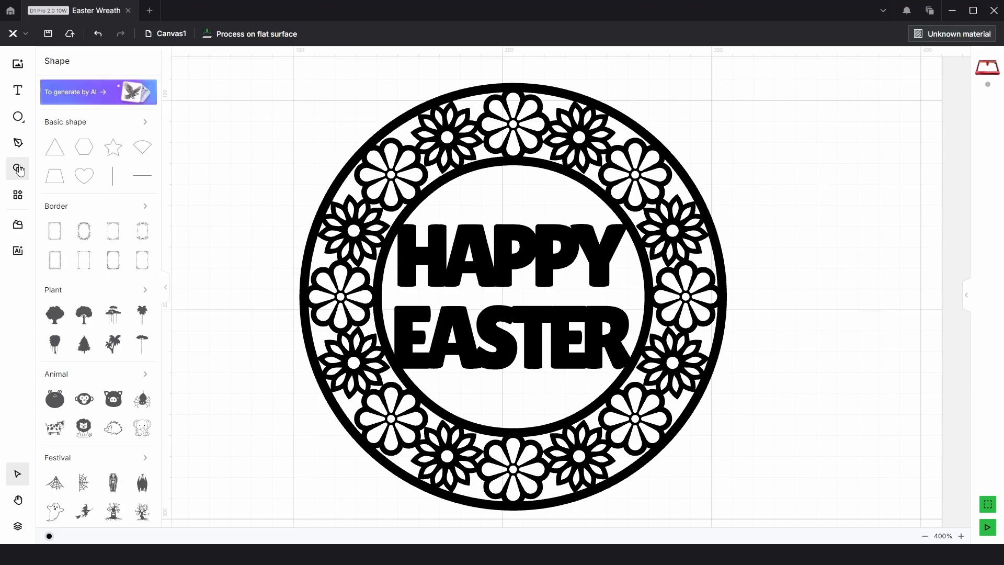
scroll(125, 292, "down", 2)
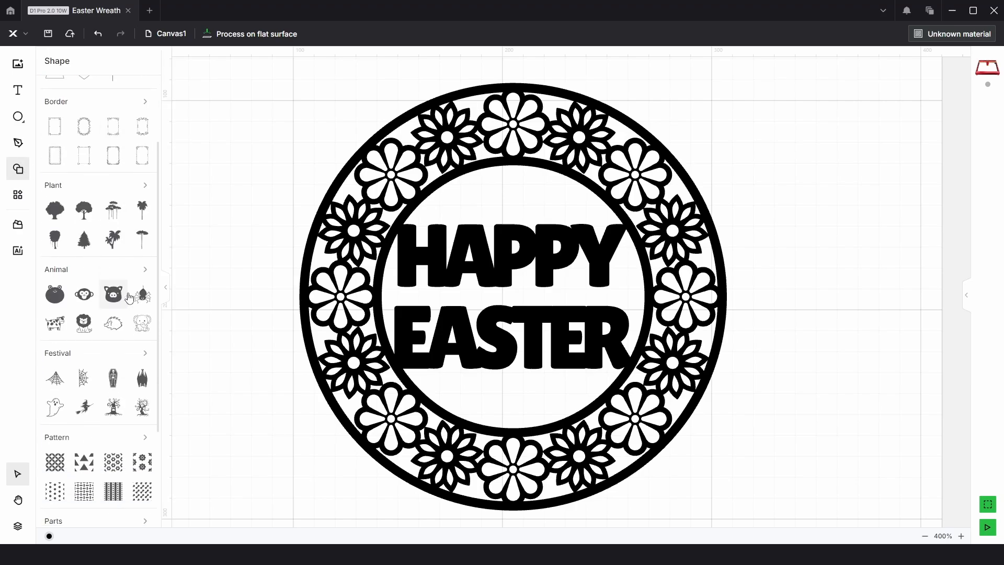
left_click(146, 272)
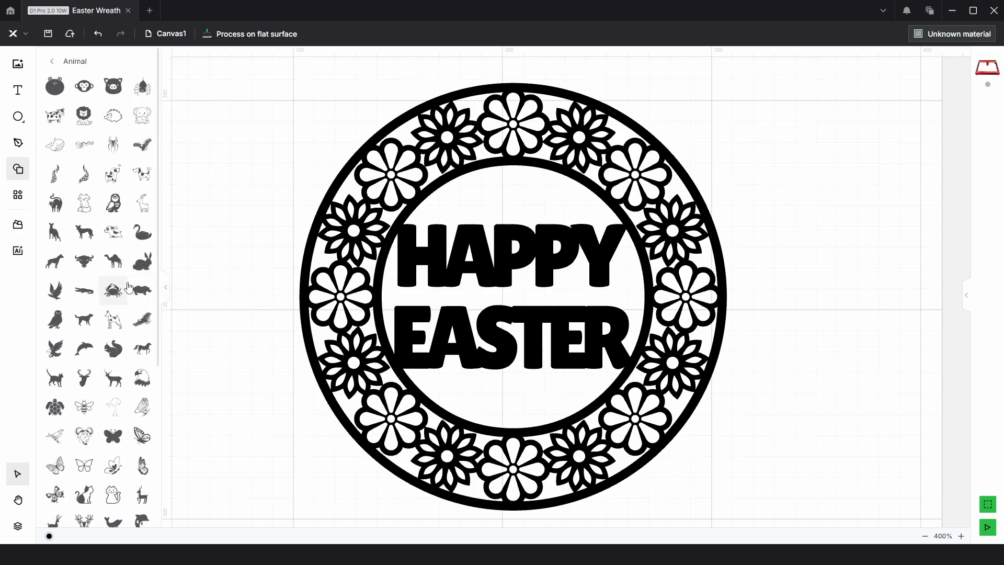
scroll(128, 287, "down", 5)
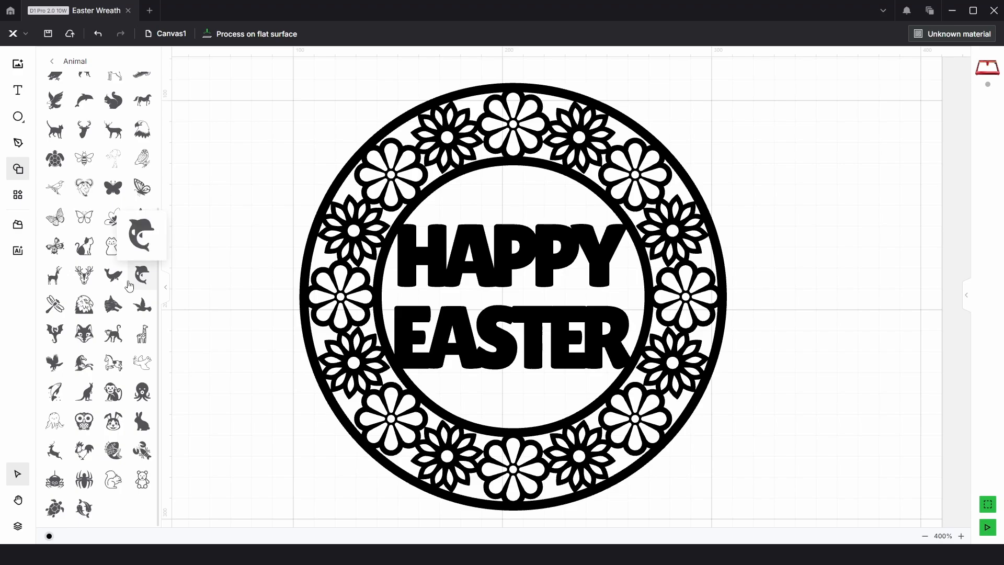
left_click_drag(142, 421, 519, 283)
- Fit the rabbit between HAPPY and the inner ring, about 24.7 by 29.6 mm, and centre it horizontally on the work area
scroll(536, 204, "up", 5)
left_click_drag(563, 251, 581, 253)
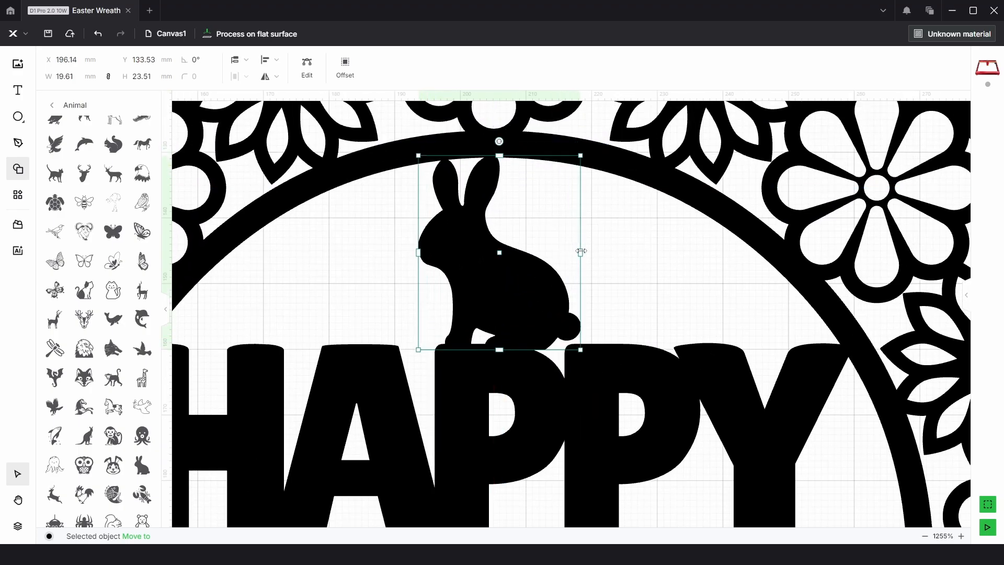
left_click_drag(532, 290, 535, 300)
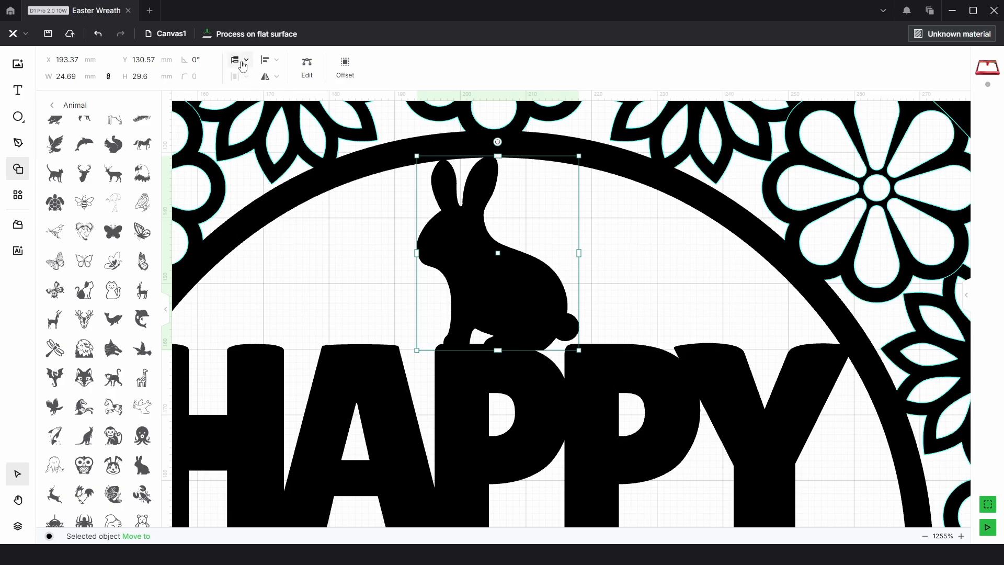
left_click(270, 60)
left_click(266, 99)
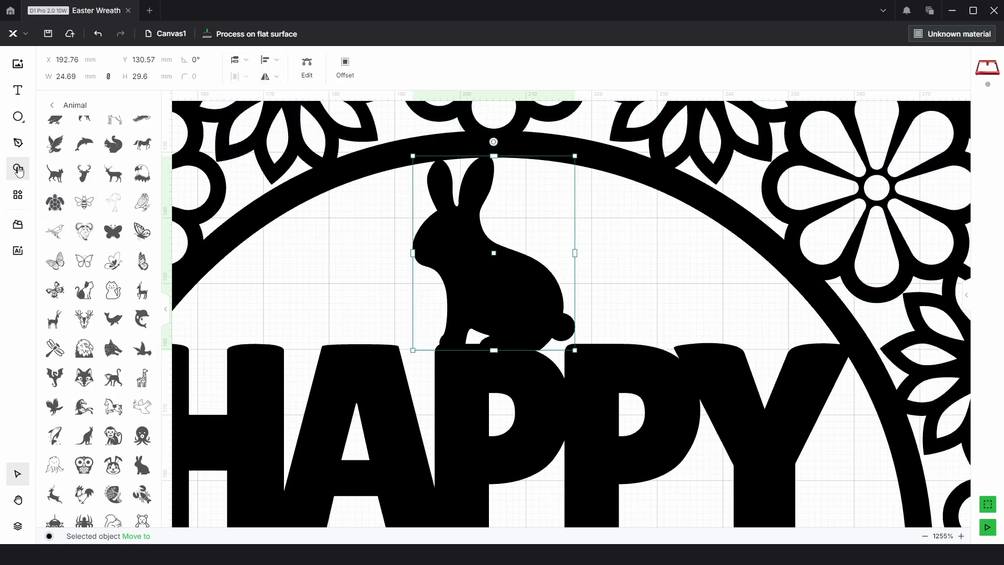
left_click(18, 168)
left_click(643, 316)
- Add two small copies of the rabbit, about 11 mm wide, standing on HAPPY on either side of the large one
left_click(512, 307)
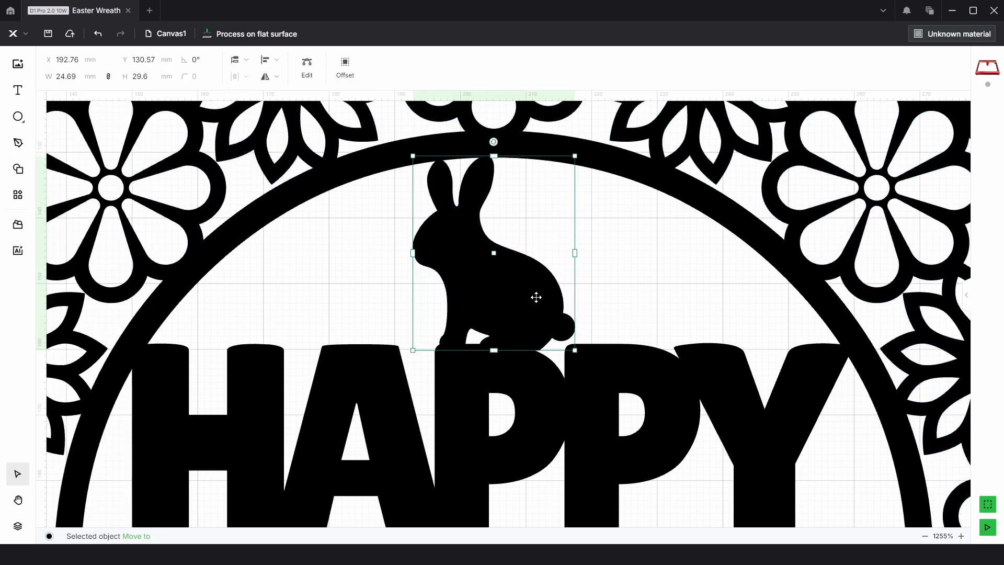
left_click_drag(536, 297, 376, 326)
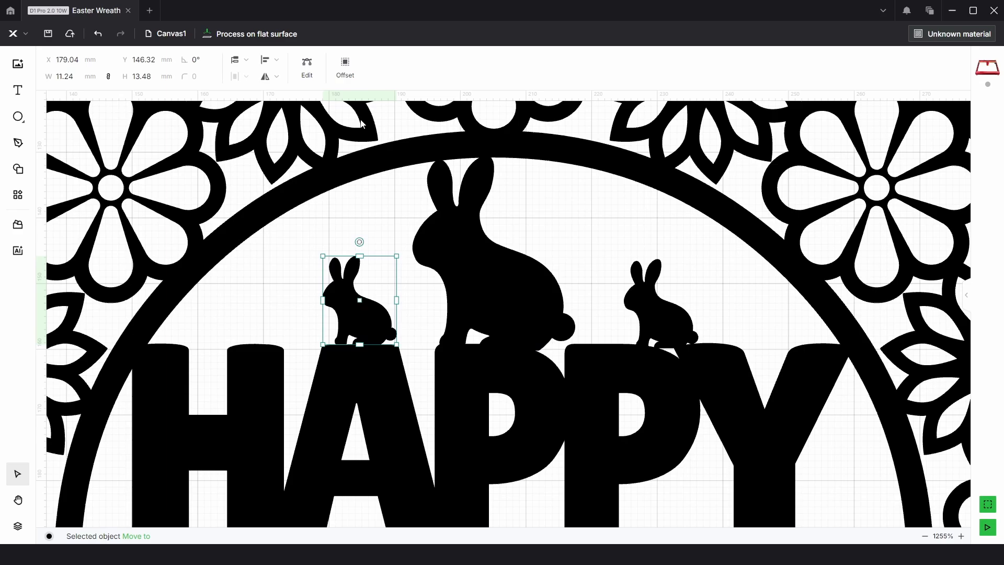
- Flip the small rabbit on the letter A horizontally and shift it slightly towards the large rabbit
left_click(275, 77)
left_click(257, 99)
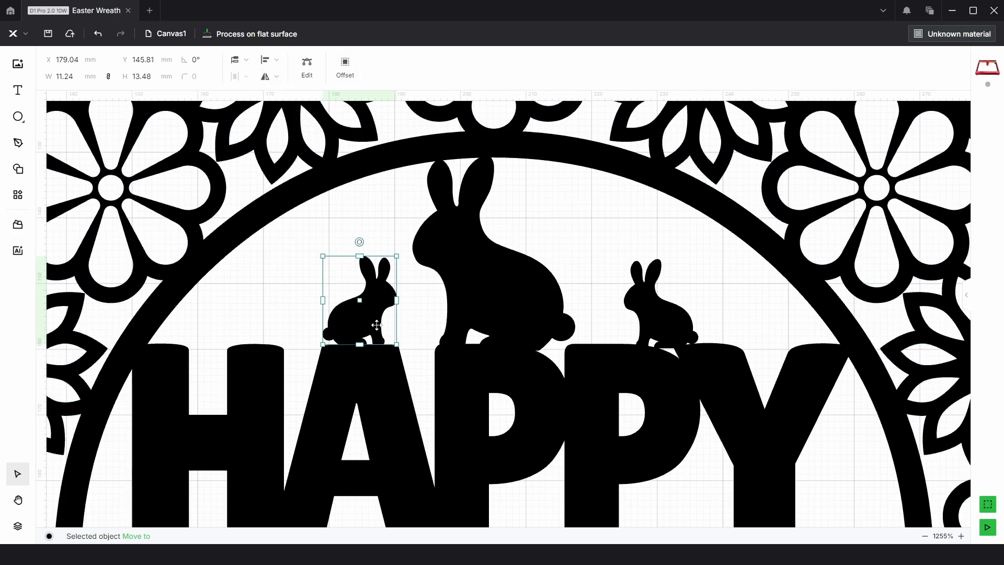
left_click_drag(376, 325, 384, 323)
left_click(579, 234)
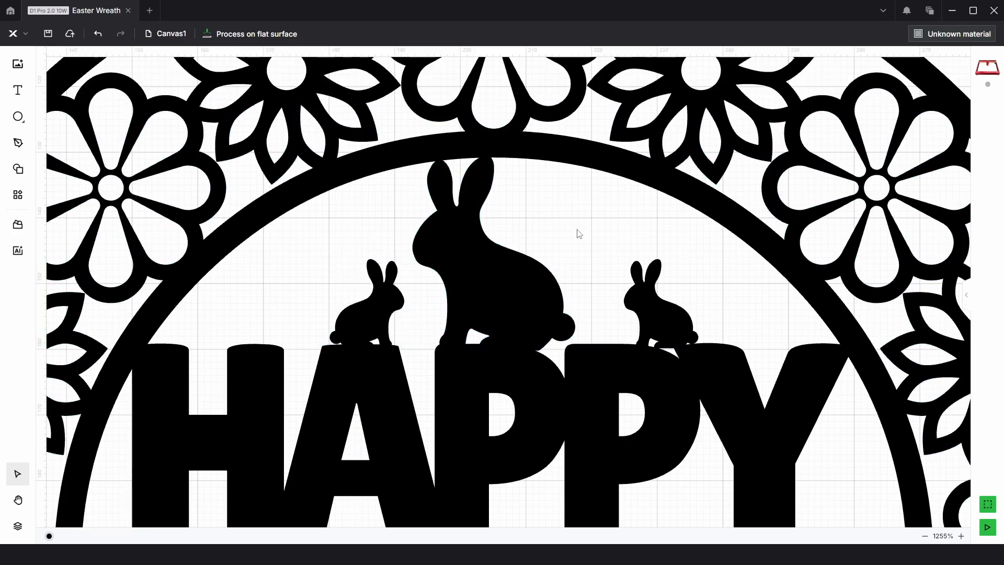
- Examine how the rabbits sit on HAPPY and meet the inner ring, and review the whole wreath
scroll(579, 234, "down", 4)
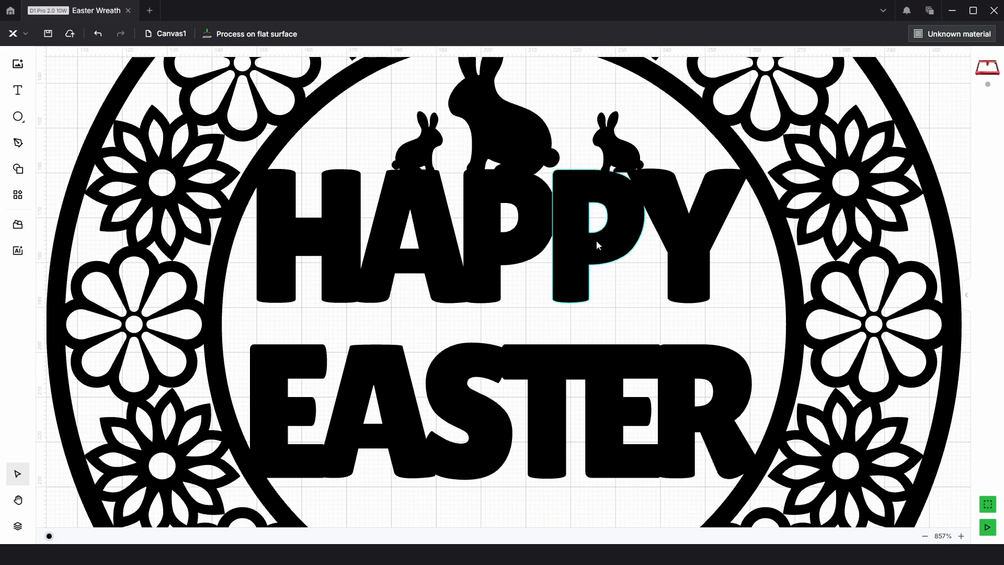
scroll(596, 240, "down", 10)
scroll(506, 123, "up", 10)
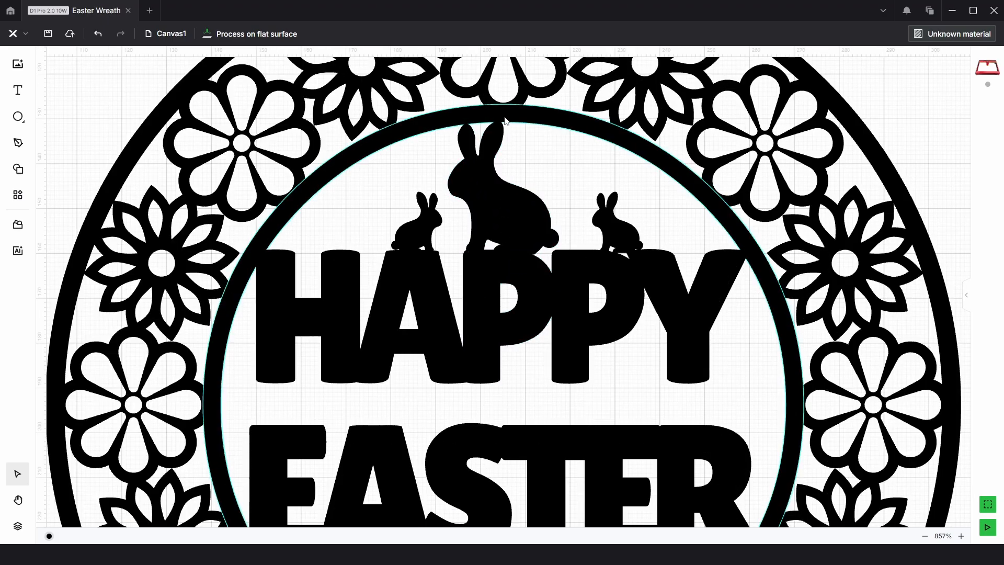
scroll(500, 190, "up", 4)
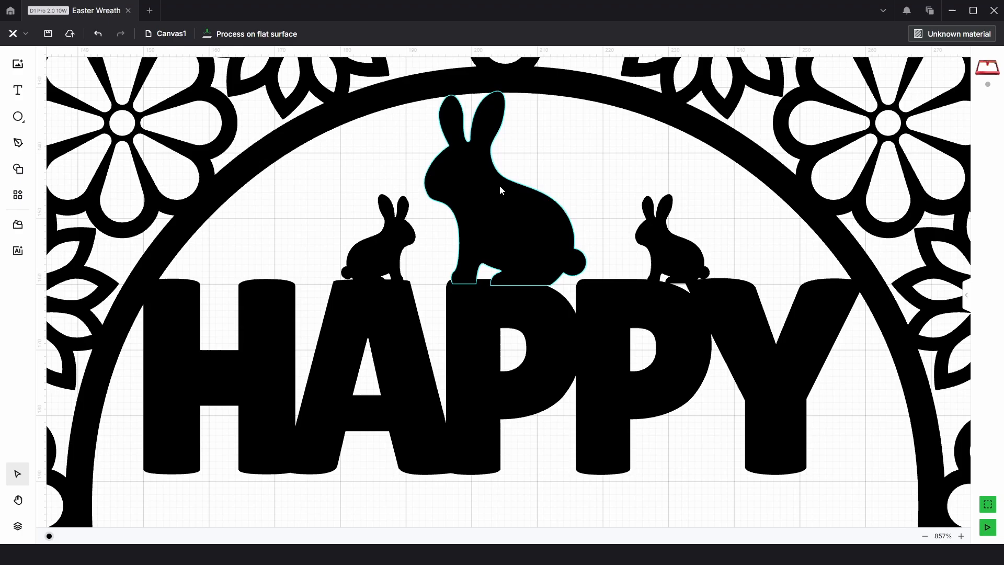
left_click(509, 222)
left_click(624, 210)
left_click_drag(604, 184, 594, 224)
scroll(525, 244, "down", 4)
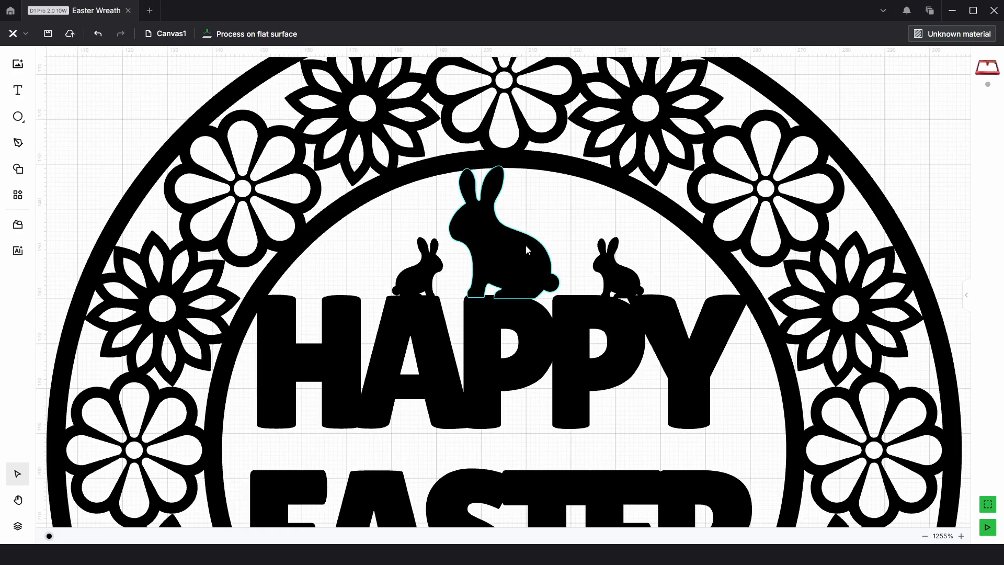
scroll(525, 244, "down", 4)
left_click_drag(587, 284, 589, 251)
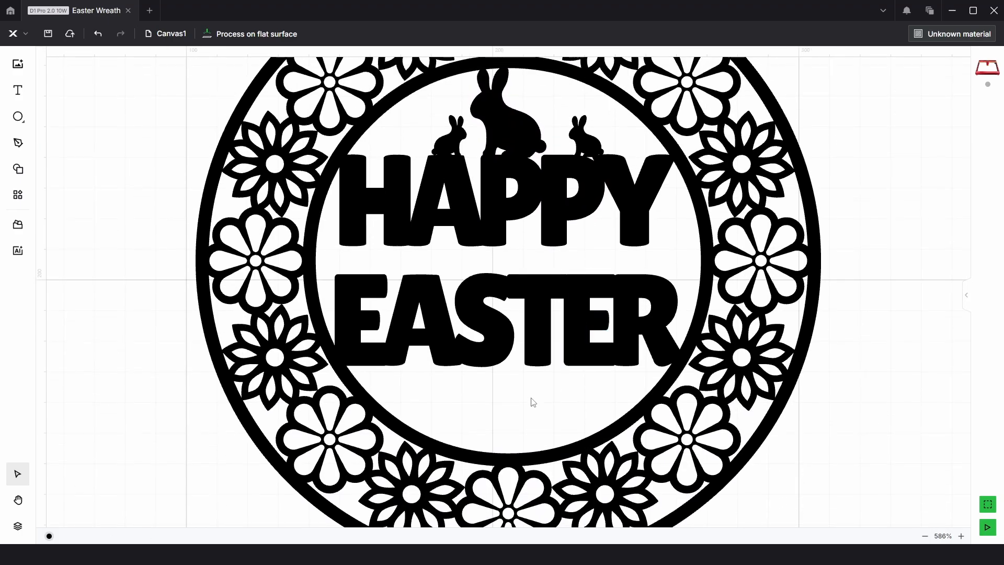
scroll(532, 401, "down", 2)
left_click_drag(542, 372, 536, 357)
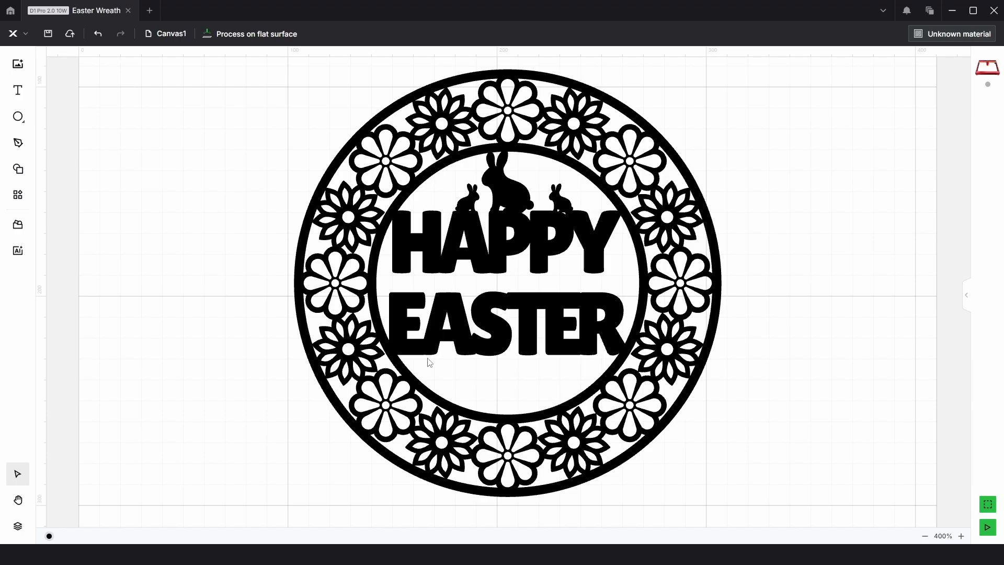
left_click(20, 174)
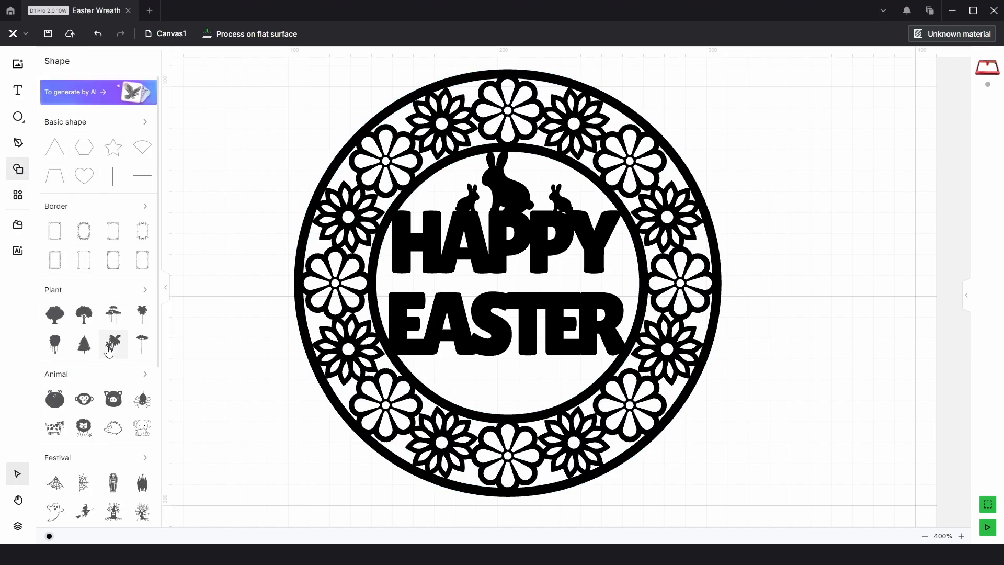
left_click(18, 172)
- Draw a circle about 39 mm in diameter in the empty area beside the wreath
left_click(18, 116)
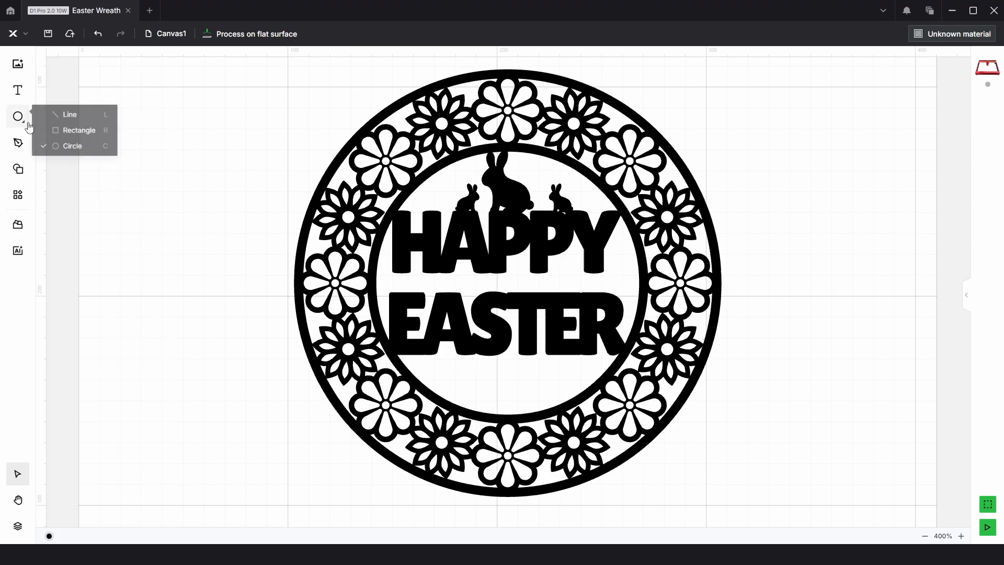
left_click(68, 150)
left_click_drag(764, 327, 601, 312)
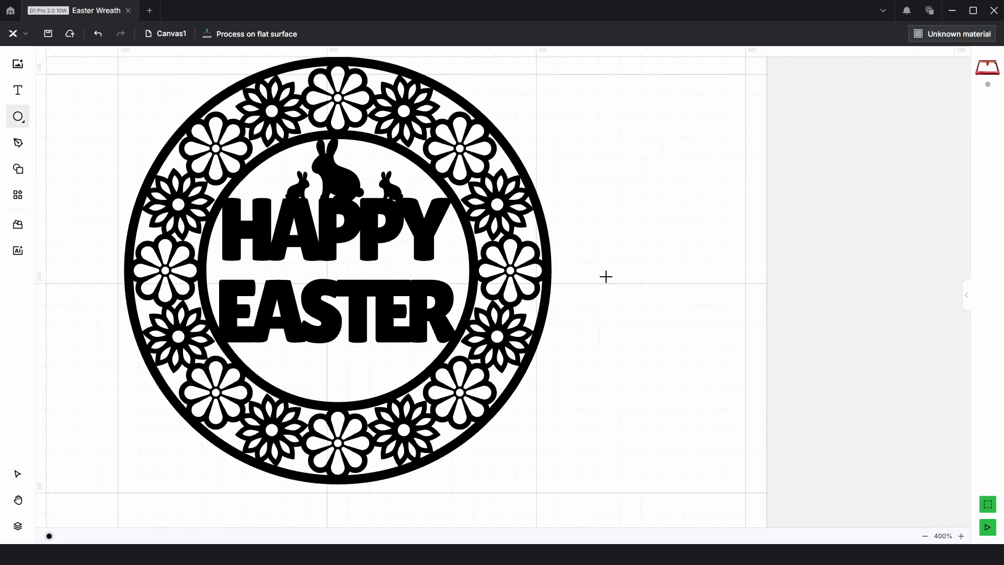
left_click_drag(605, 276, 687, 376)
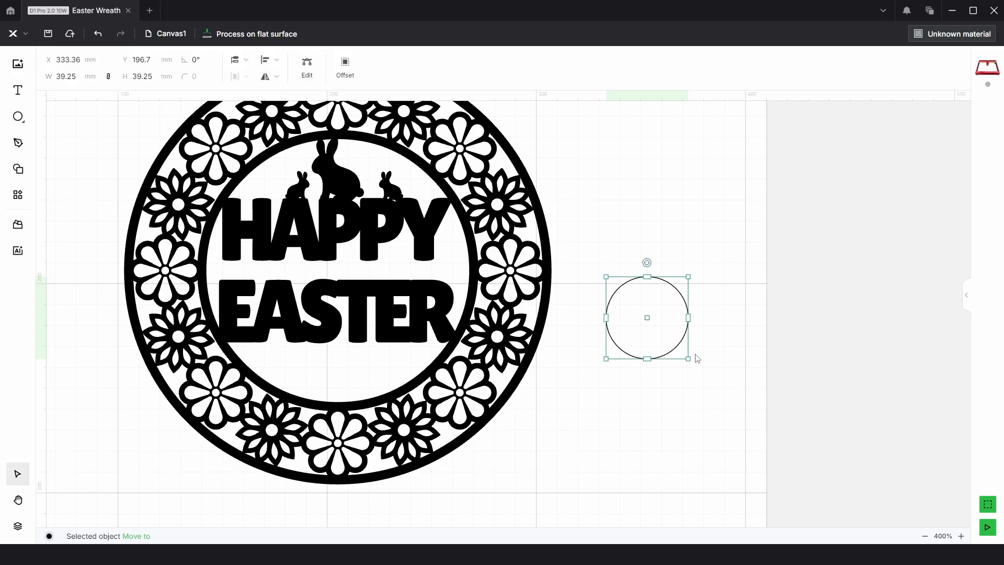
- Reshape the circle into an egg by raising its top node until the shape is about 51 mm tall
left_click(307, 63)
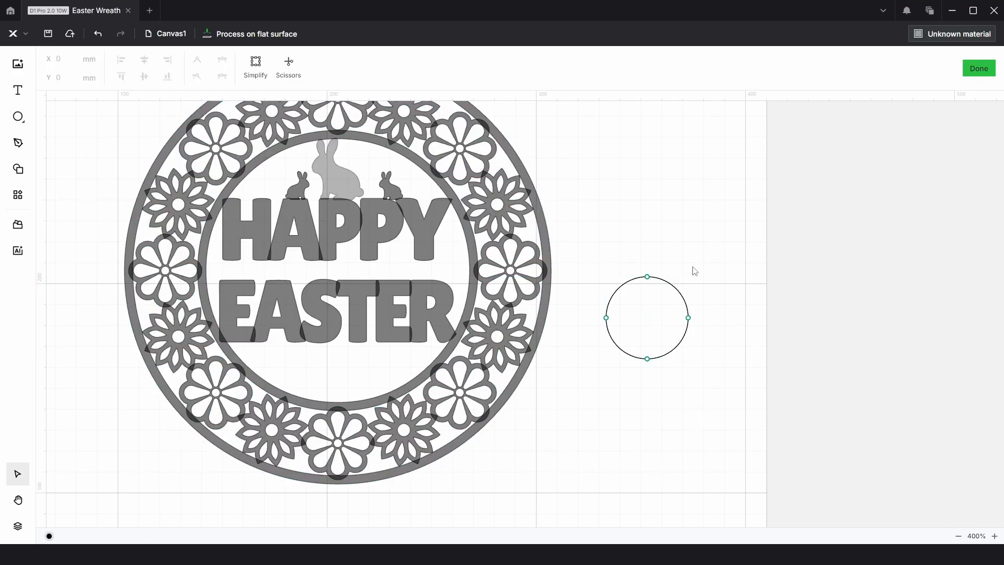
left_click_drag(636, 250, 669, 302)
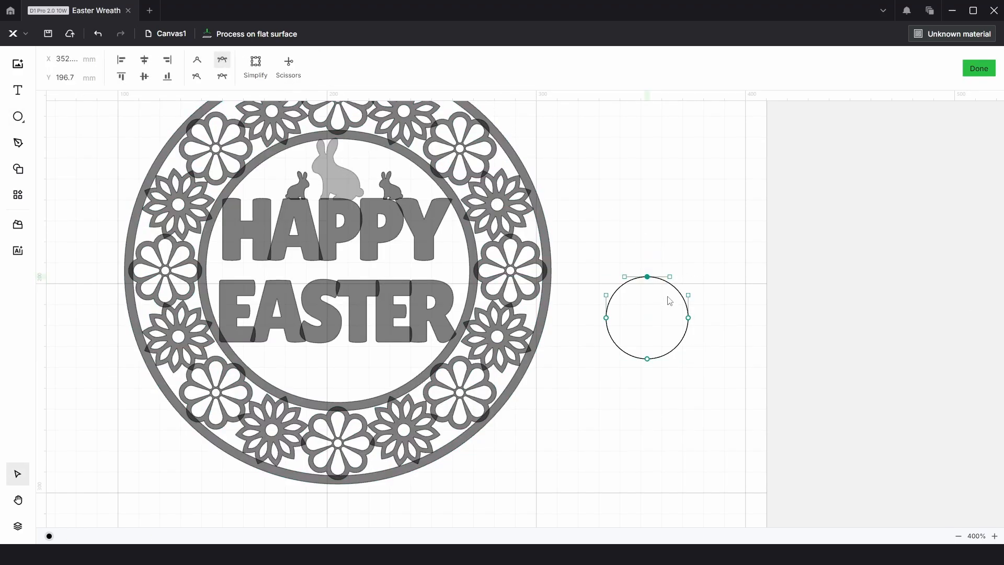
key("Up")
key("Up")
key("Up")
key("Up")
key("Up")
key("Up")
key("Up")
key("Up")
key("Up")
key("Up")
key("Up")
key("Up")
key("Up")
key("Up")
key("Up")
key("Up")
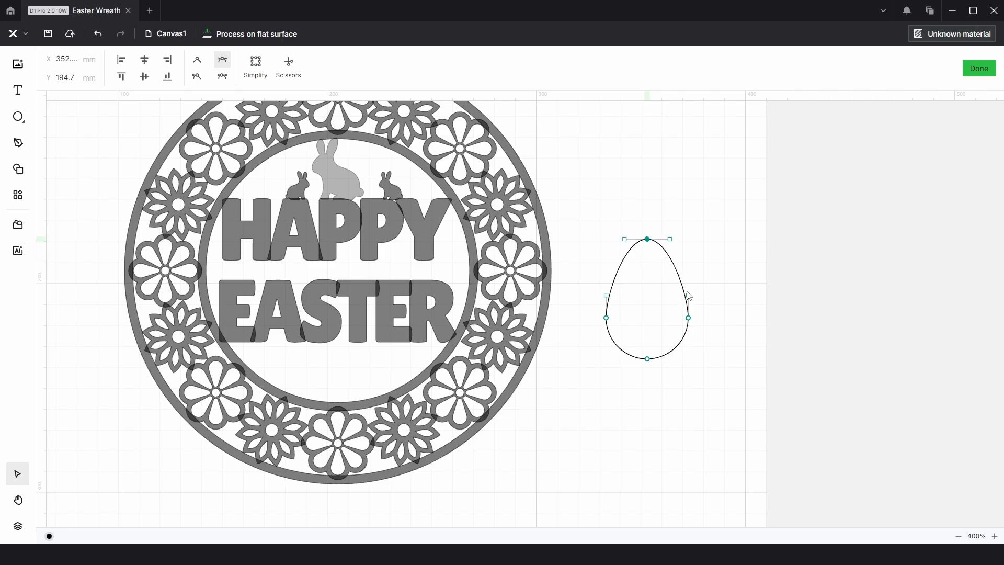
key("Down")
key("Down")
key("Down")
key("Down")
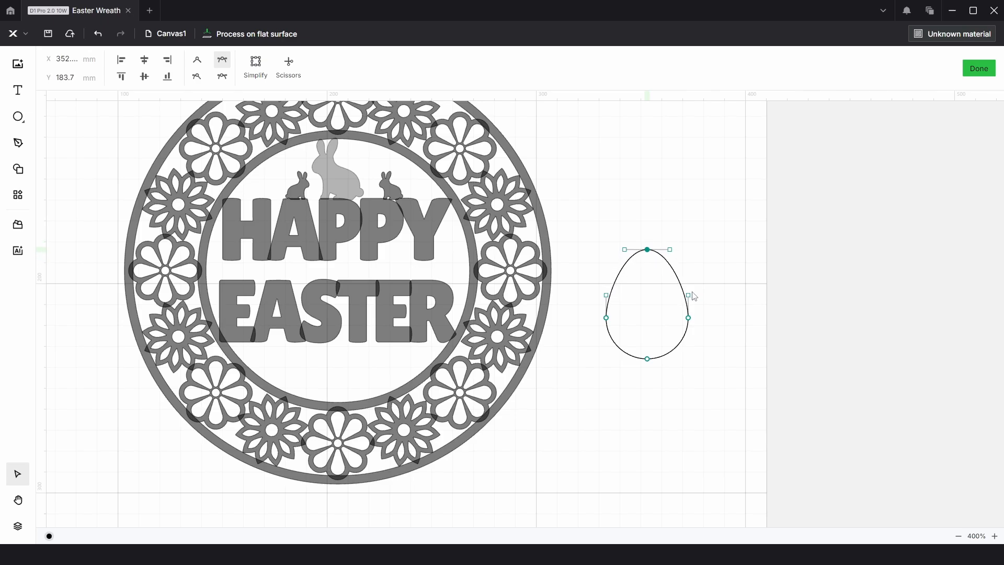
left_click(729, 296)
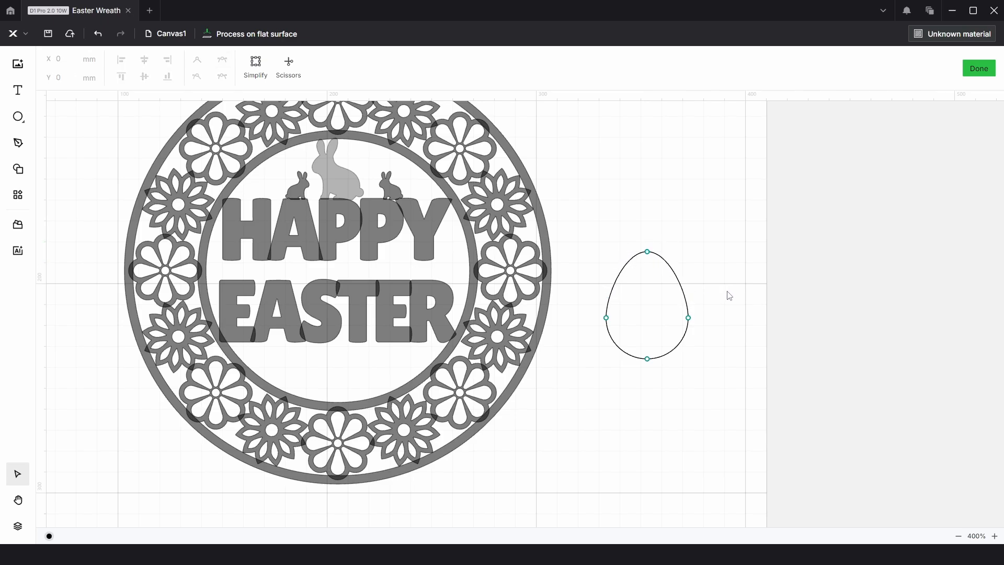
left_click(979, 68)
- Set the egg's processing type to Engrave
left_click(968, 292)
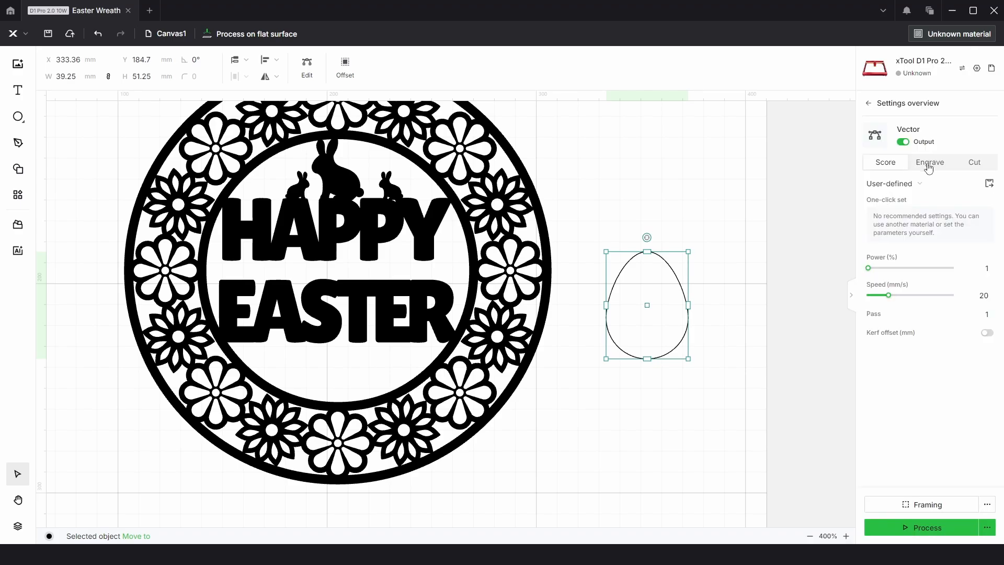
left_click(930, 163)
left_click(728, 335)
left_click(858, 297)
- Move the egg into the opening below EASTER, overlapping the lettering, and scale it down to about 20.7 by 27 mm
left_click_drag(663, 336, 356, 368)
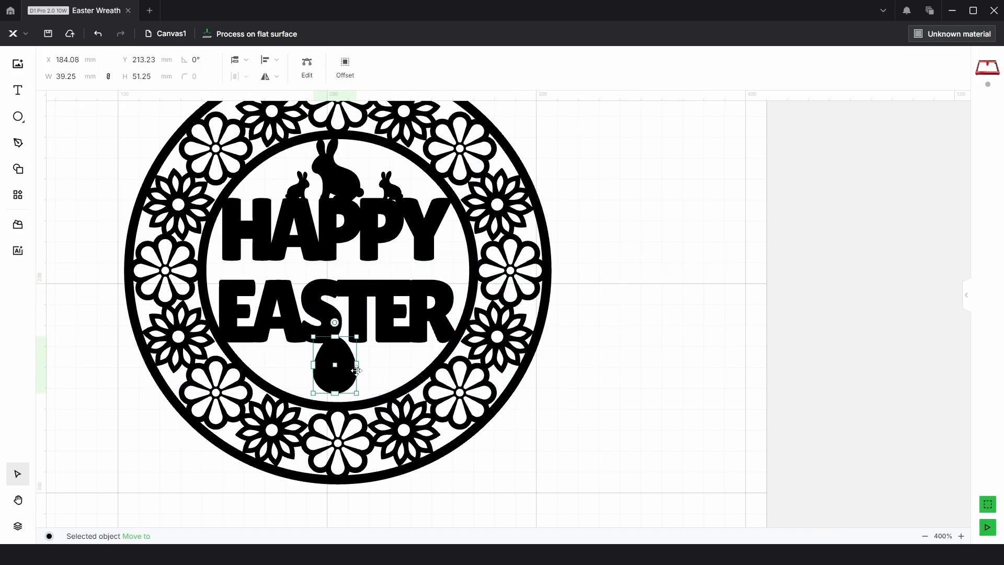
scroll(356, 369, "up", 4)
scroll(511, 321, "up", 4)
left_click_drag(511, 321, 579, 288)
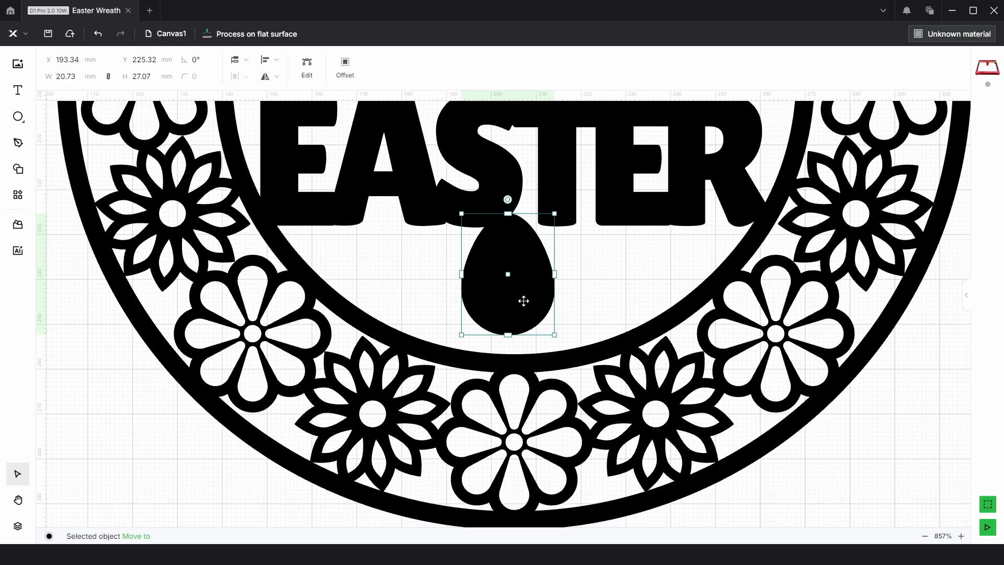
- Move the egg toward the left side of the opening below EASTER and tilt it slightly, overlapping the lettering and the inner ring
left_click_drag(505, 303, 442, 314)
left_click_drag(445, 213, 429, 213)
left_click_drag(445, 293, 427, 289)
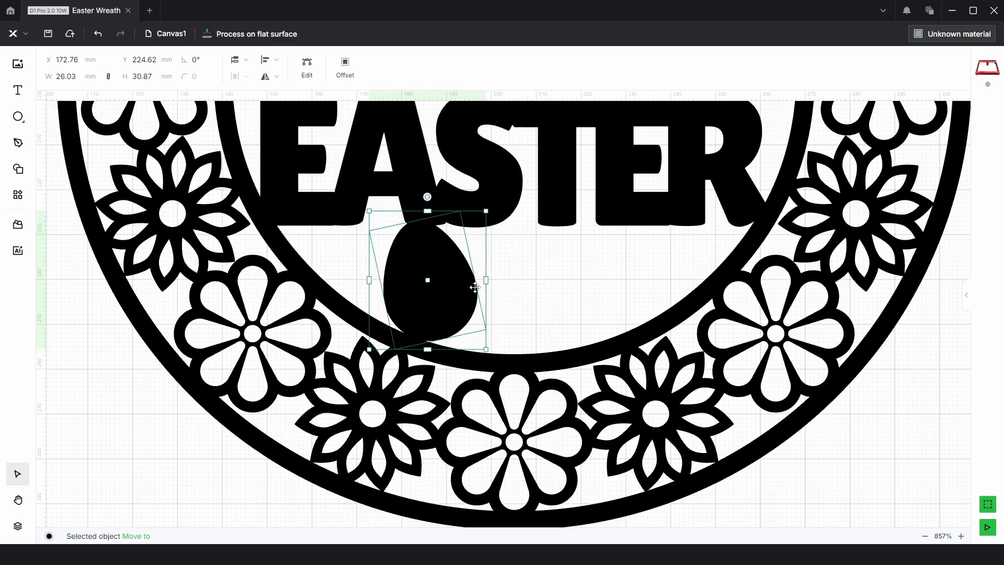
left_click(485, 303)
left_click(451, 299)
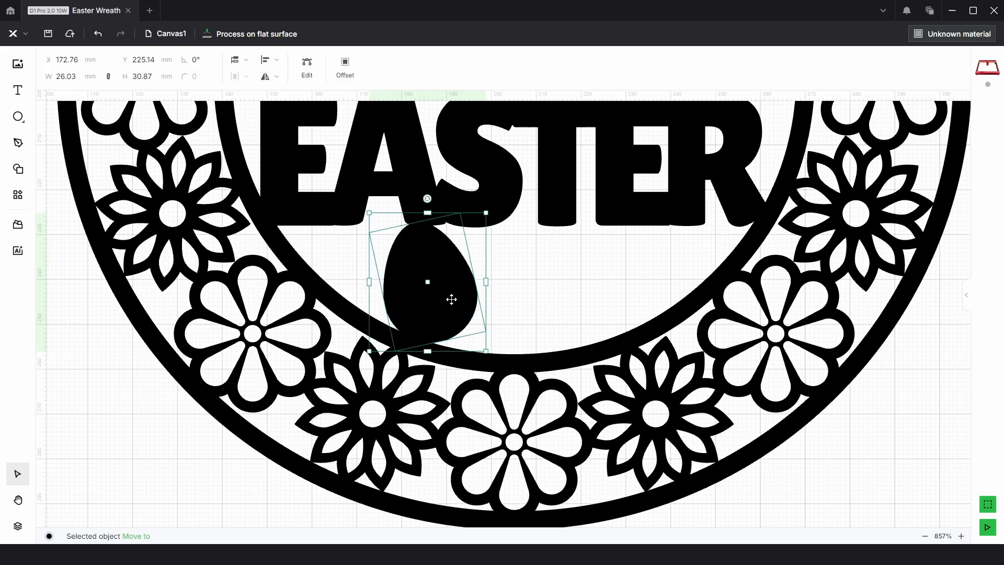
- Place a horizontally flipped copy of the egg on the opposite side below EASTER and fine-tune both eggs' positions
left_click_drag(572, 300, 625, 303)
left_click(276, 76)
left_click(264, 99)
left_click(521, 301)
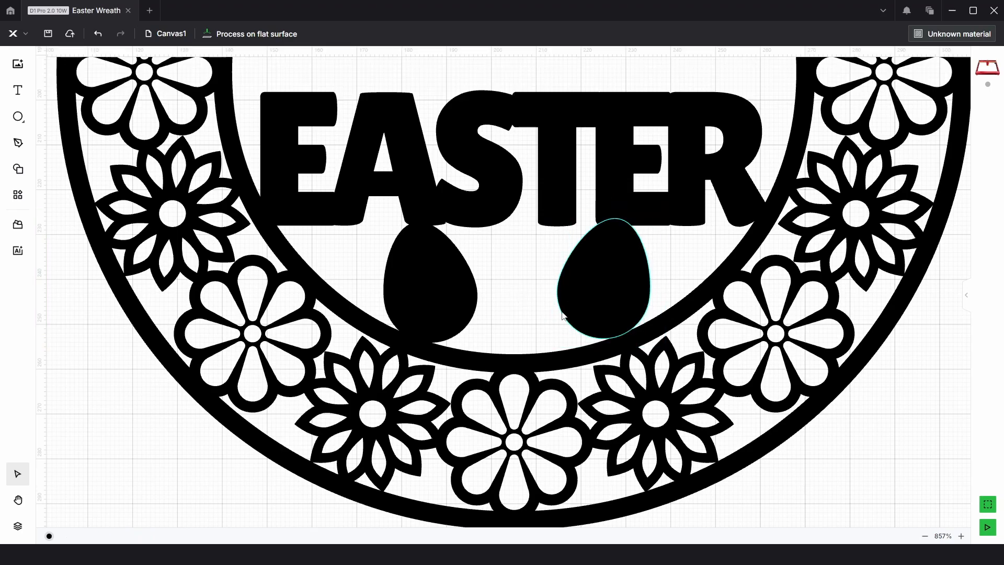
left_click(600, 299)
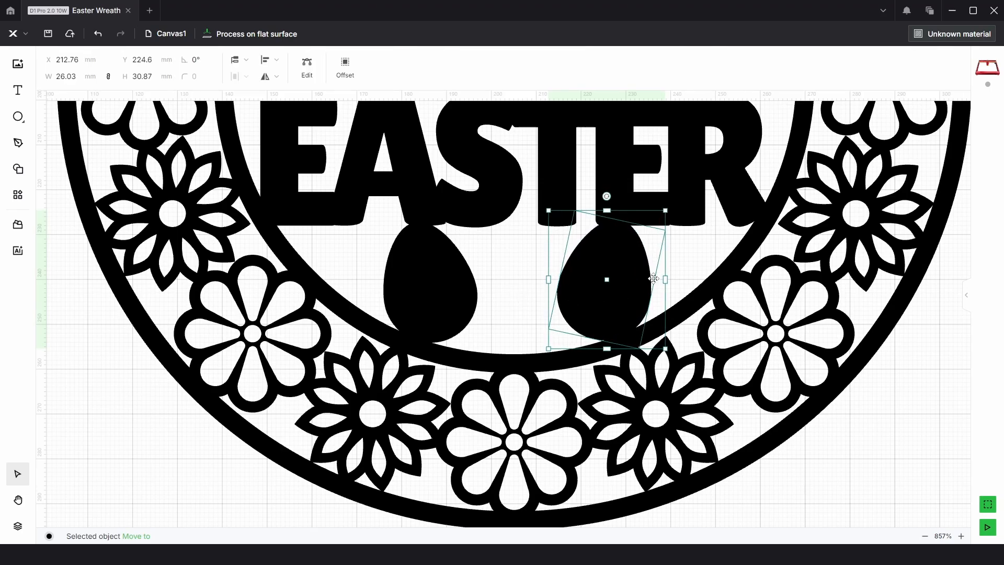
left_click_drag(663, 279, 663, 281)
left_click_drag(413, 284, 410, 283)
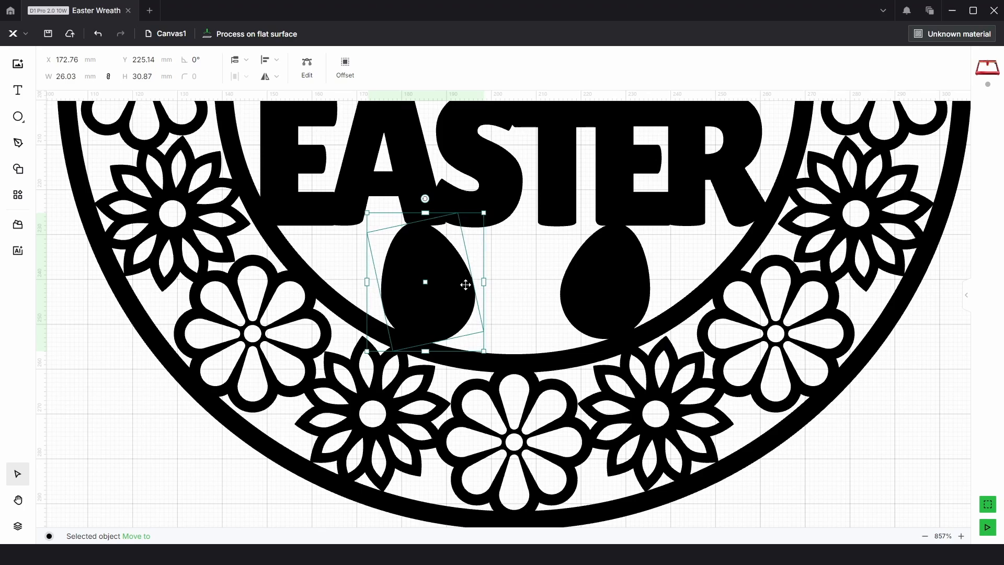
left_click(515, 307)
- Insert the outlined flower with a round centre and rounded petals from the Plant shapes
left_click(18, 168)
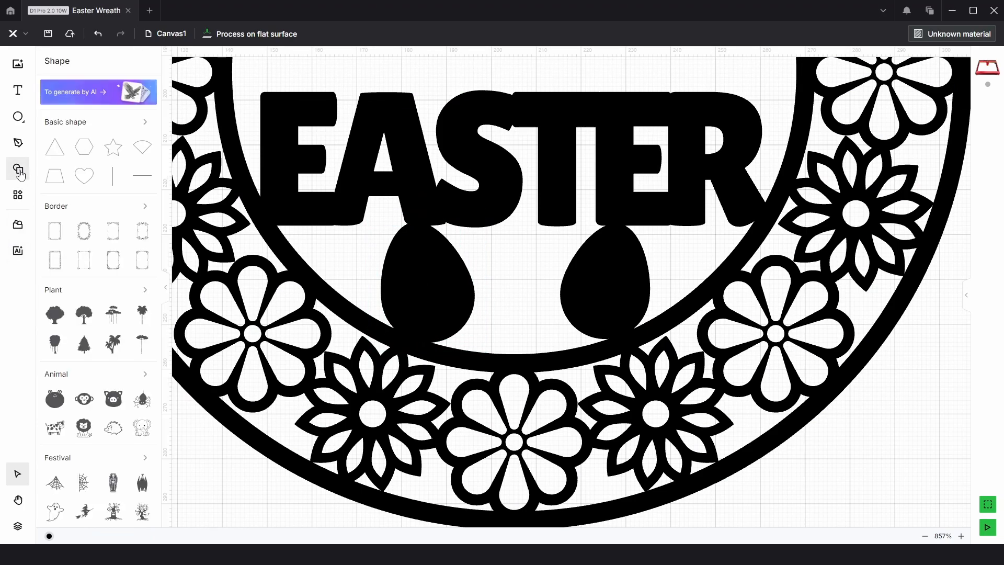
scroll(94, 319, "down", 3)
scroll(94, 319, "up", 3)
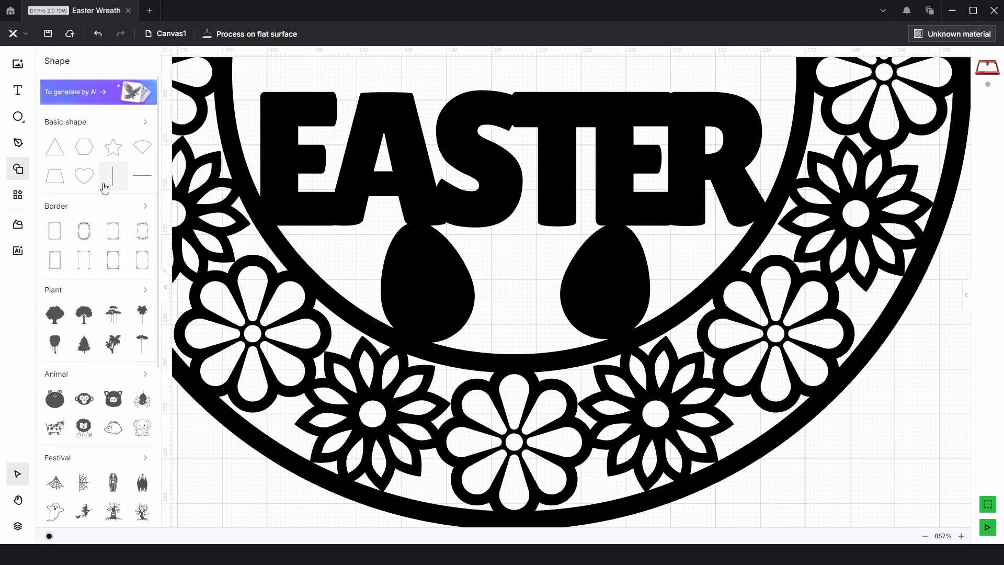
left_click(146, 287)
scroll(139, 305, "down", 5)
left_click(139, 304)
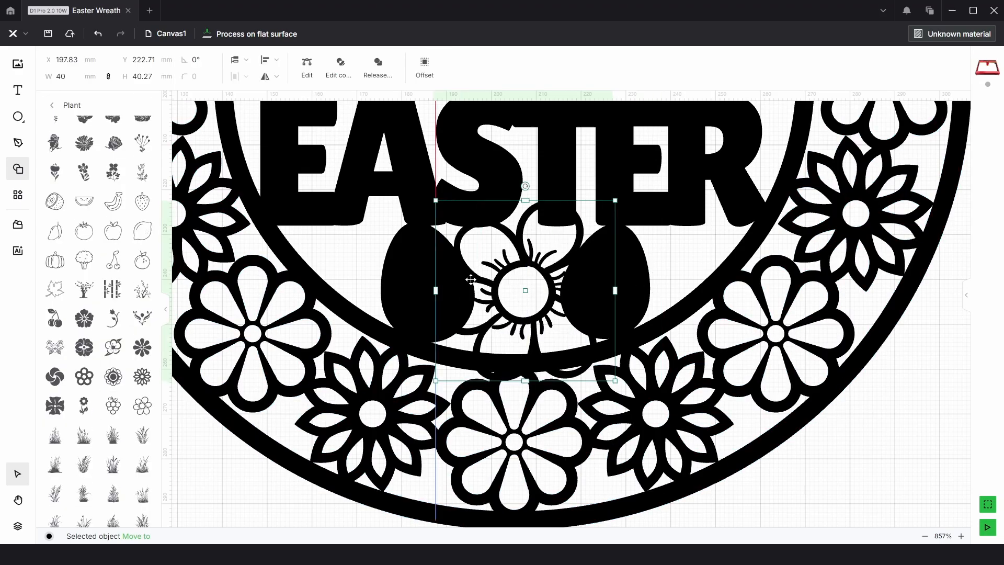
- Scale the flower down to about 23.8 by 23.9 mm and centre it between the two eggs above the inner ring
left_click_drag(518, 247, 518, 257)
left_click(270, 61)
left_click(282, 99)
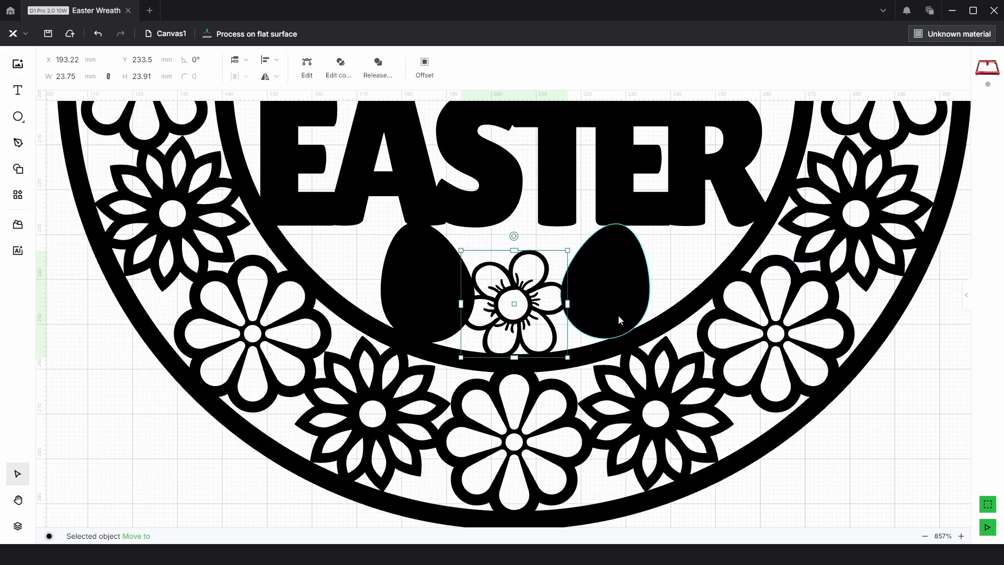
- Shift both eggs outward so they just meet the flower's petals while still overlapping the lettering and the inner ring
left_click_drag(621, 320, 626, 320)
left_click_drag(426, 306, 414, 305)
left_click(534, 317)
scroll(534, 316, "up", 3)
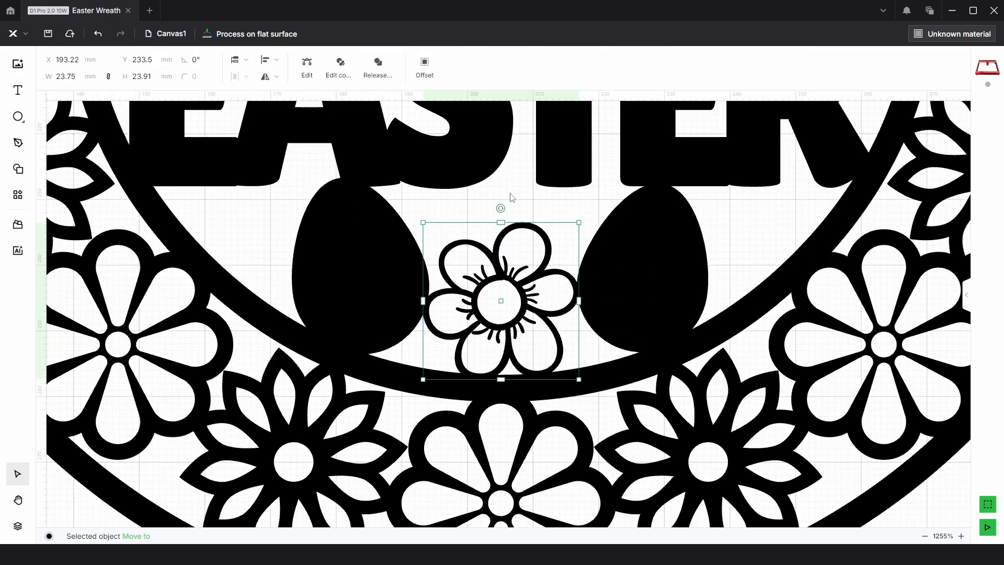
left_click(670, 236)
left_click_drag(670, 236, 673, 236)
left_click_drag(406, 262, 400, 262)
left_click_drag(437, 265, 387, 265)
left_click_drag(672, 281, 672, 278)
left_click_drag(734, 262, 800, 340)
left_click(751, 236)
scroll(525, 267, "down", 10)
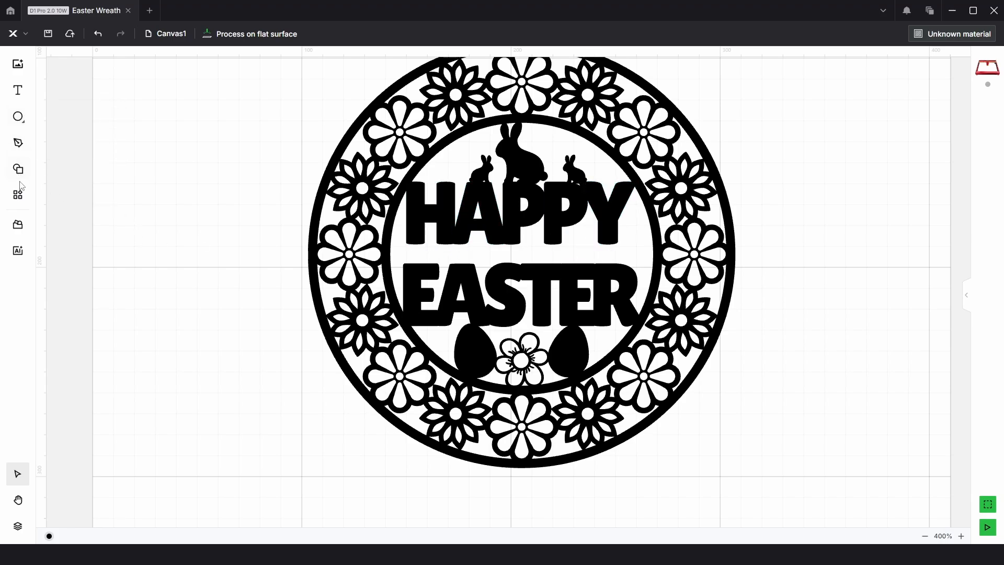
- Insert a five-pointed star, scale it to about 17.2 by 16.4 mm and place it between HAPPY and EASTER below the second P
left_click(18, 169)
left_click(113, 148)
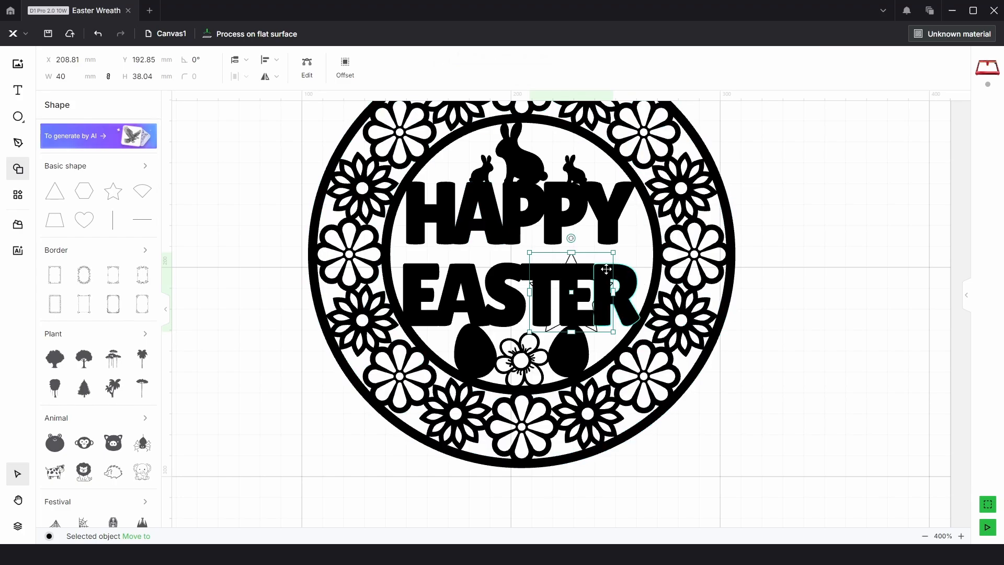
left_click_drag(612, 292, 569, 254)
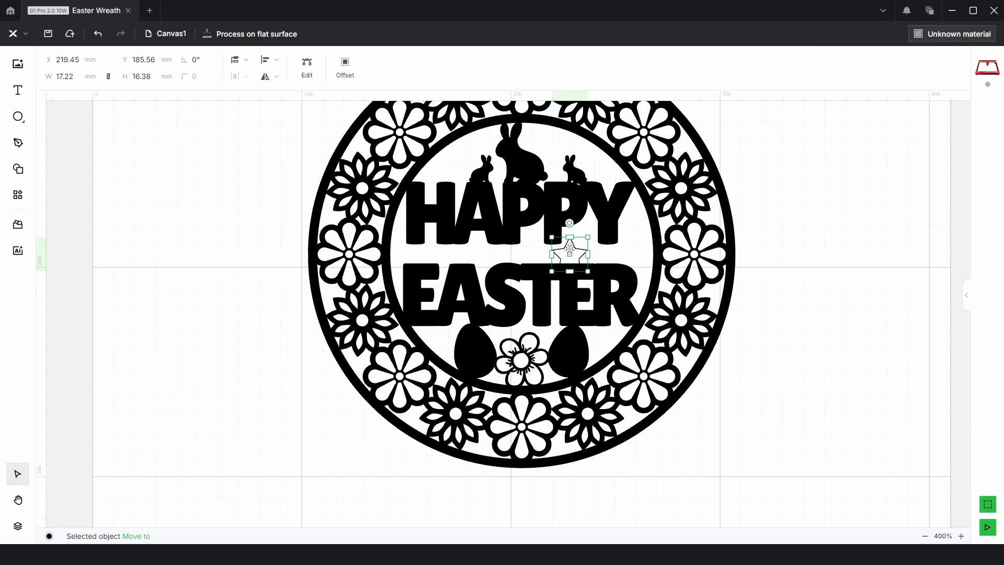
- Set the star's processing type to Engrave
scroll(571, 250, "up", 6)
left_click(969, 296)
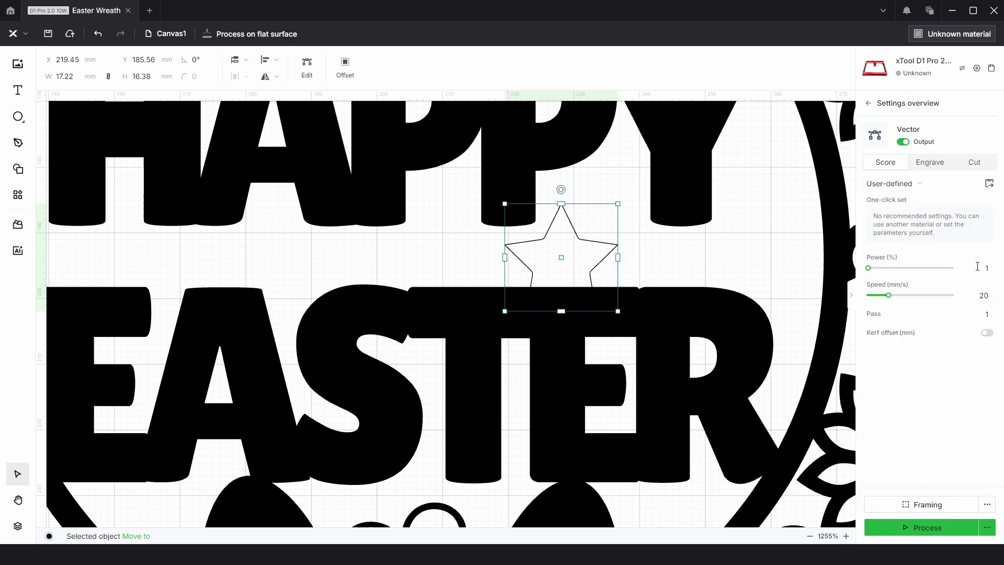
left_click(929, 163)
left_click(853, 297)
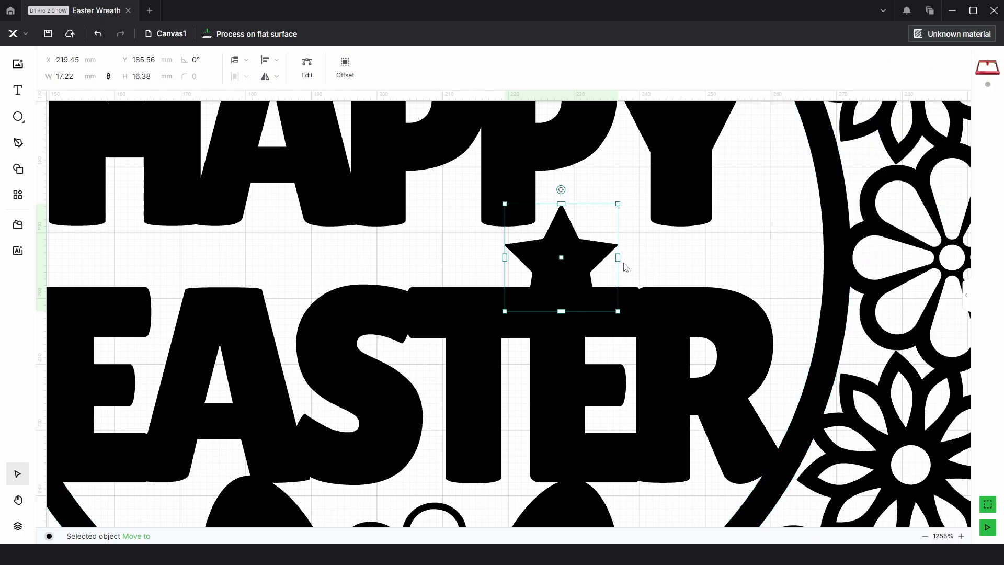
- Tilt the star clockwise and position it so its points overlap both HAPPY and EASTER
left_click_drag(590, 253, 576, 237)
left_click_drag(548, 175, 582, 186)
left_click(682, 272)
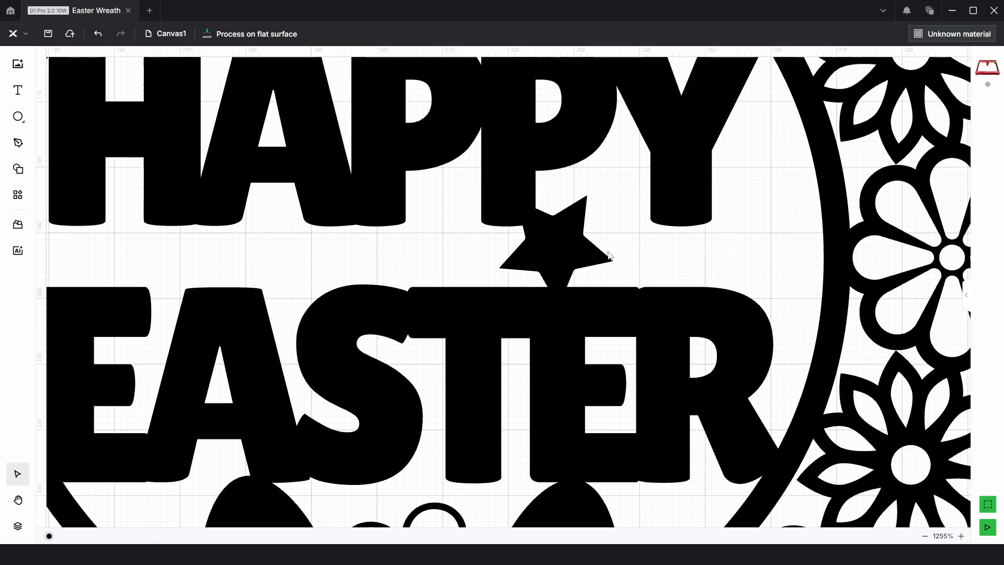
scroll(607, 251, "down", 4)
left_click_drag(640, 265, 683, 269)
- Duplicate the star, place the copy below the A of HAPPY and flip it horizontally
left_click(624, 262)
key("ctrl+c")
key("ctrl+v")
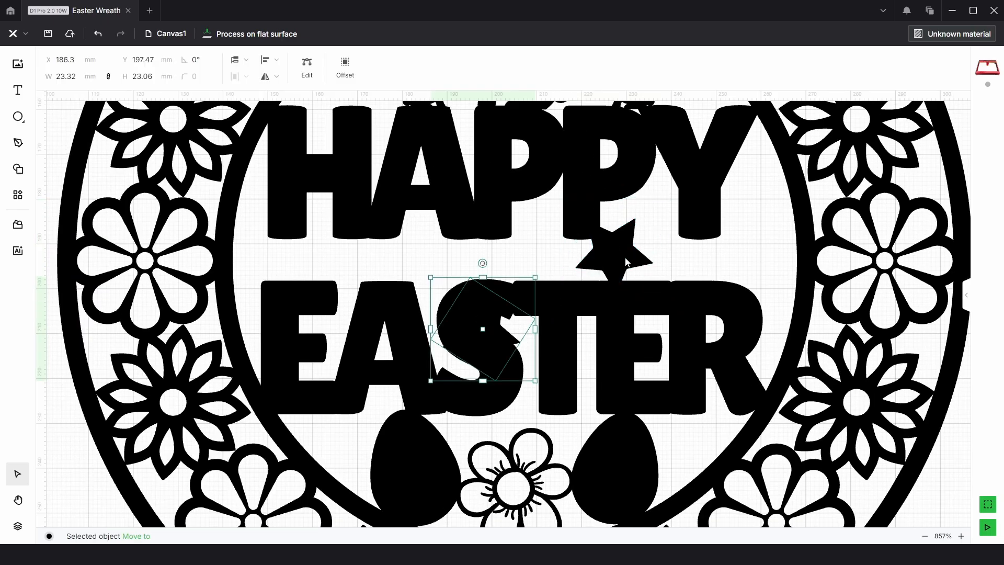
left_click_drag(492, 302, 430, 226)
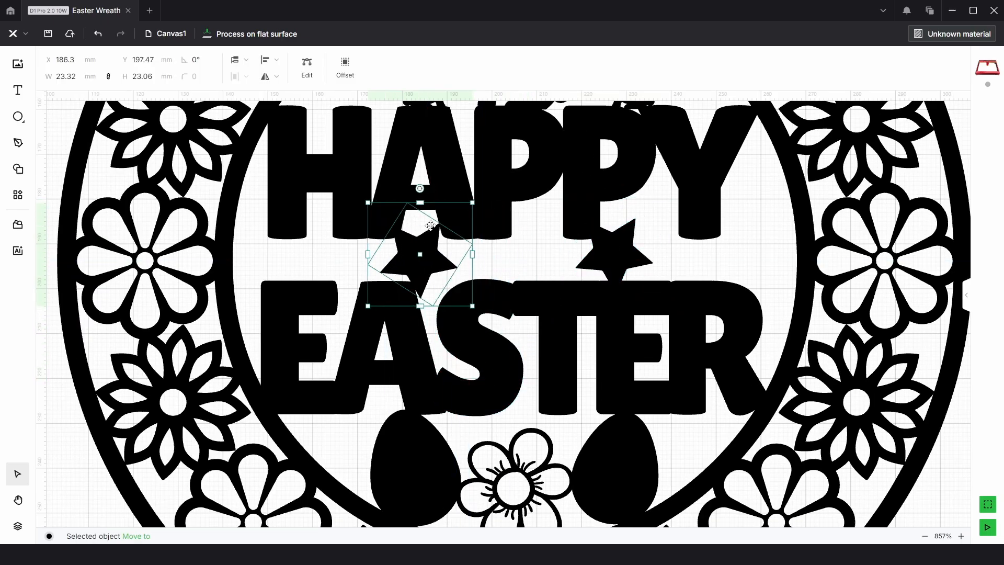
left_click(276, 77)
left_click(269, 115)
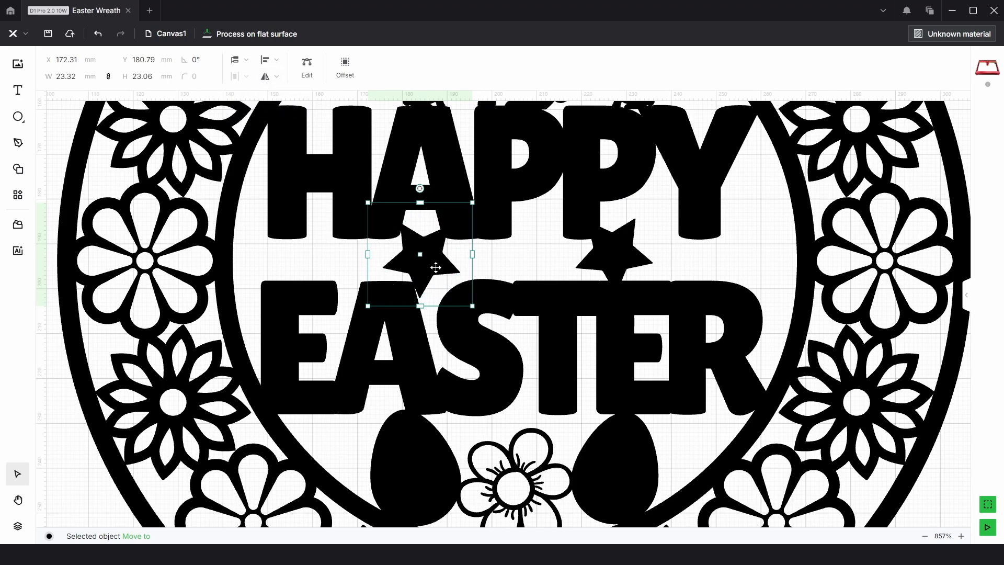
- Fine-tune the two stars' positions so each one bridges the gap between HAPPY and EASTER
left_click_drag(435, 267, 716, 246)
scroll(434, 272, "up", 2)
left_click(527, 246)
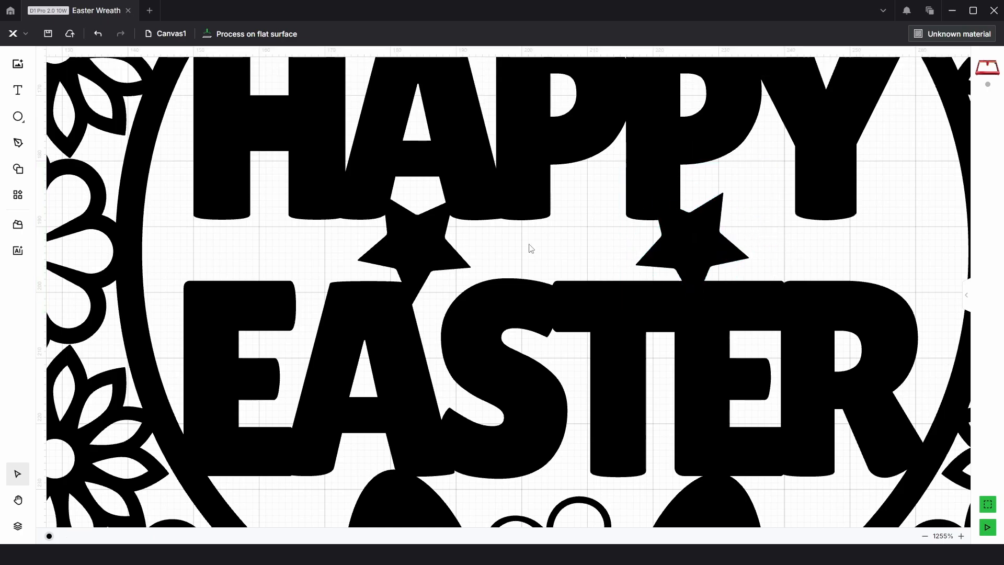
scroll(527, 245, "down", 4)
left_click(501, 251)
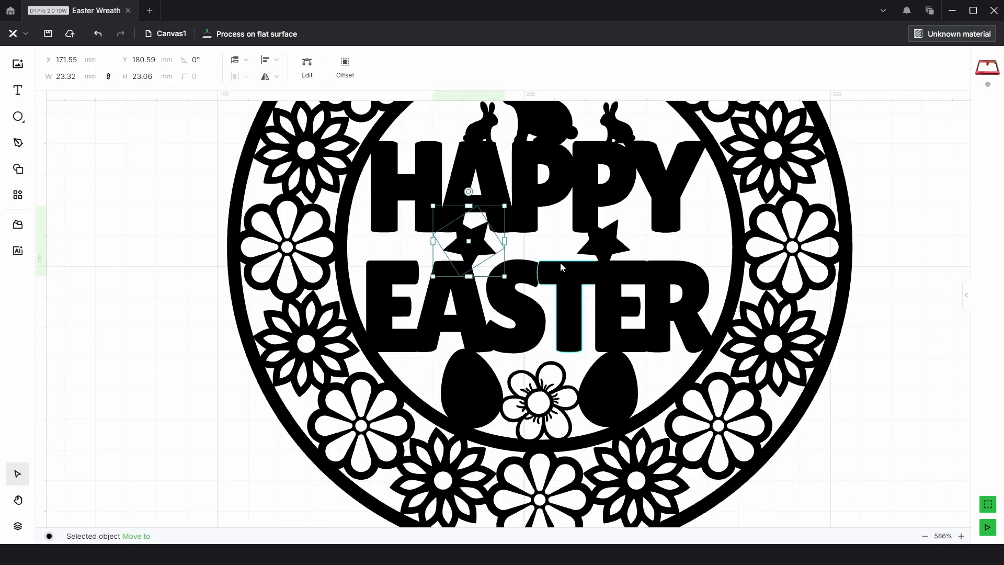
scroll(572, 248, "up", 2)
left_click(604, 241)
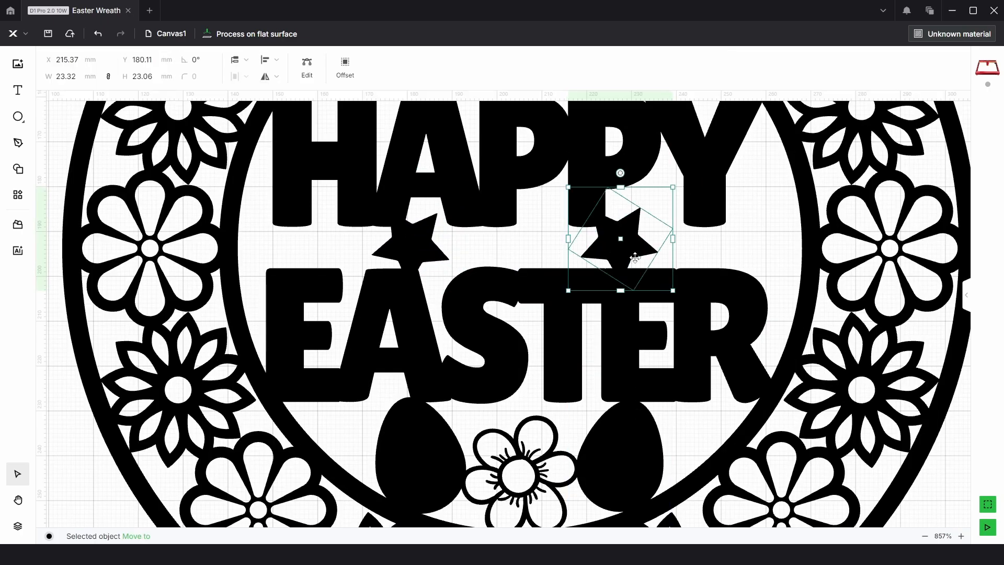
left_click(709, 240)
scroll(734, 241, "down", 4)
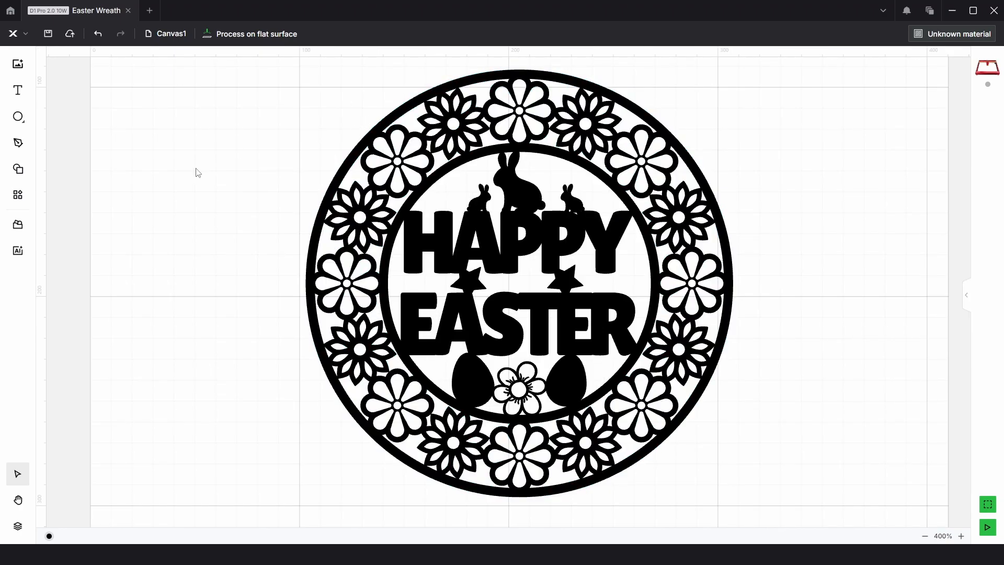
- Draw a small circle in the empty area beside the wreath's upper left and set its diameter to 4 mm
mouse_move(18, 123)
left_click(56, 147)
left_click_drag(228, 130, 238, 141)
left_click(64, 147)
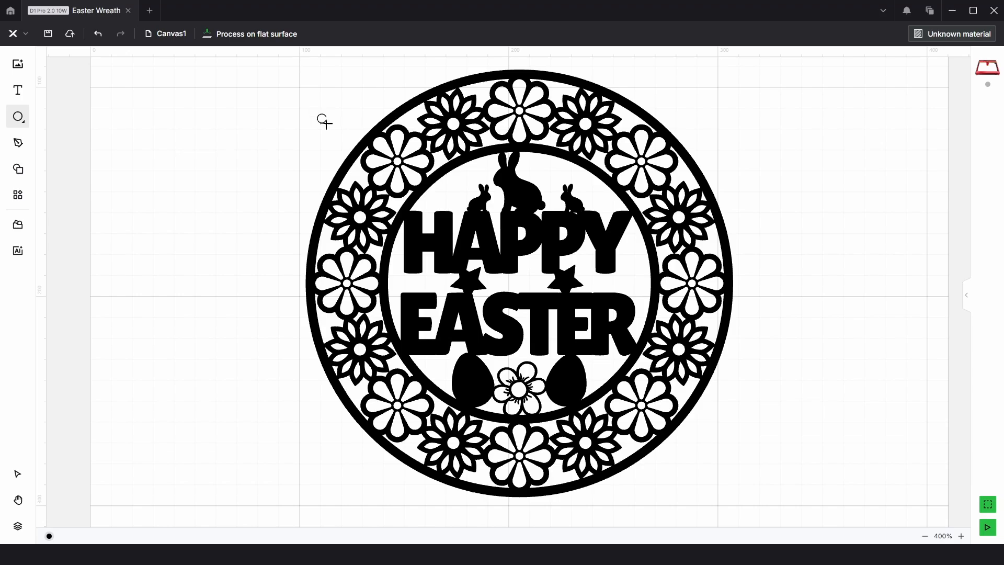
left_click_drag(327, 125, 317, 113)
scroll(322, 118, "up", 6)
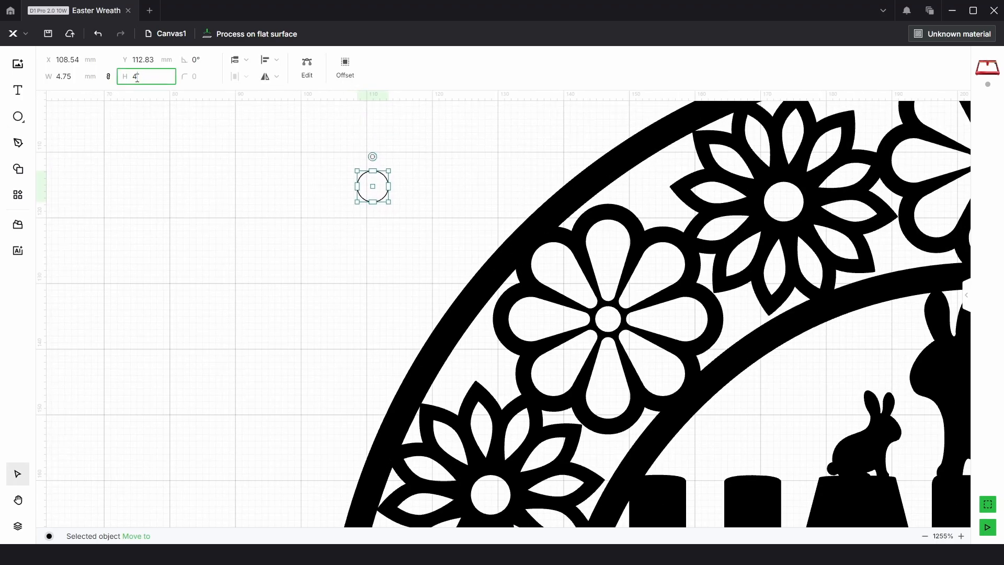
left_click(137, 77)
type("4")
key("Return")
- Offset the small circle externally by 2 mm and make both circles a compound vector
left_click(344, 73)
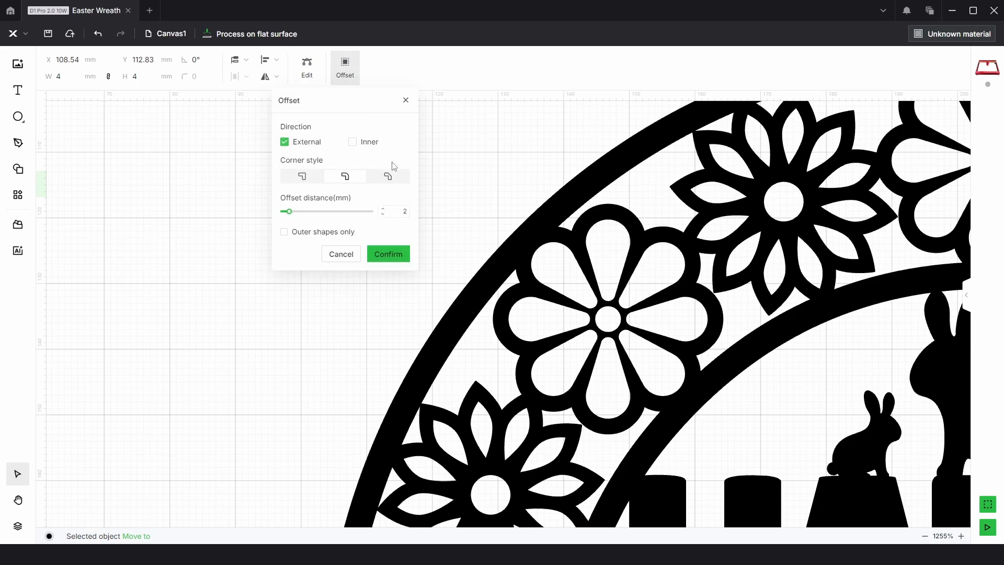
left_click(388, 254)
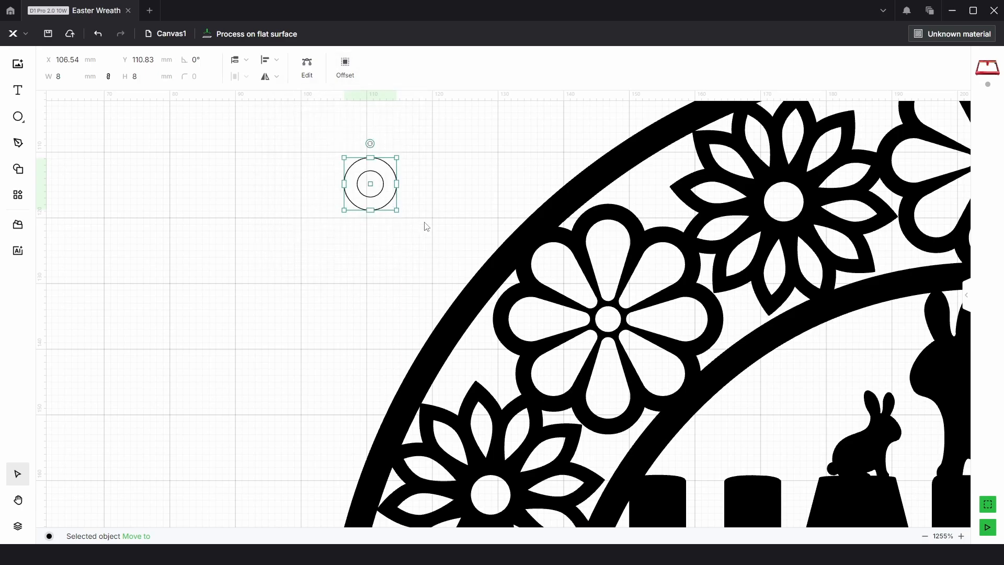
right_click(386, 179)
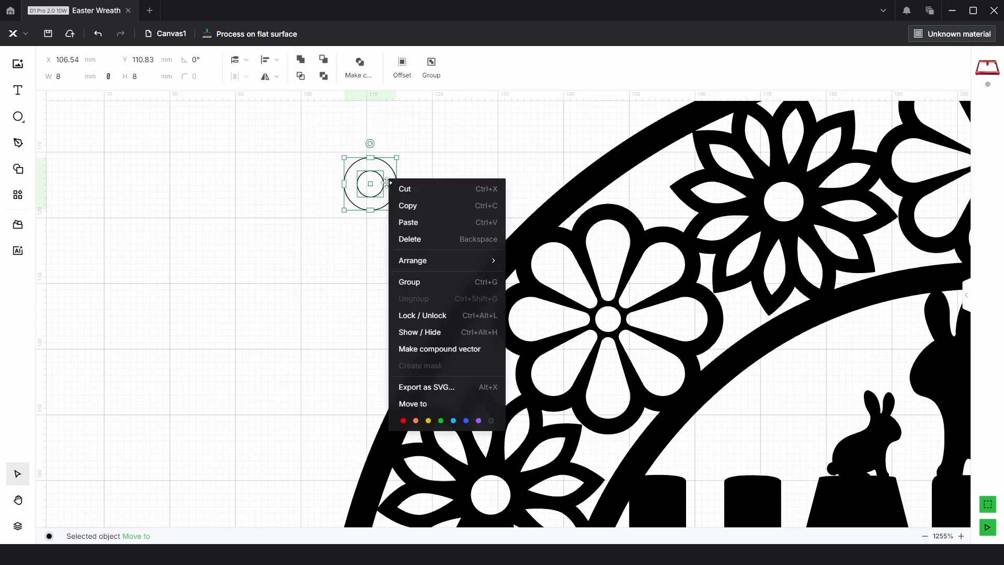
left_click(418, 349)
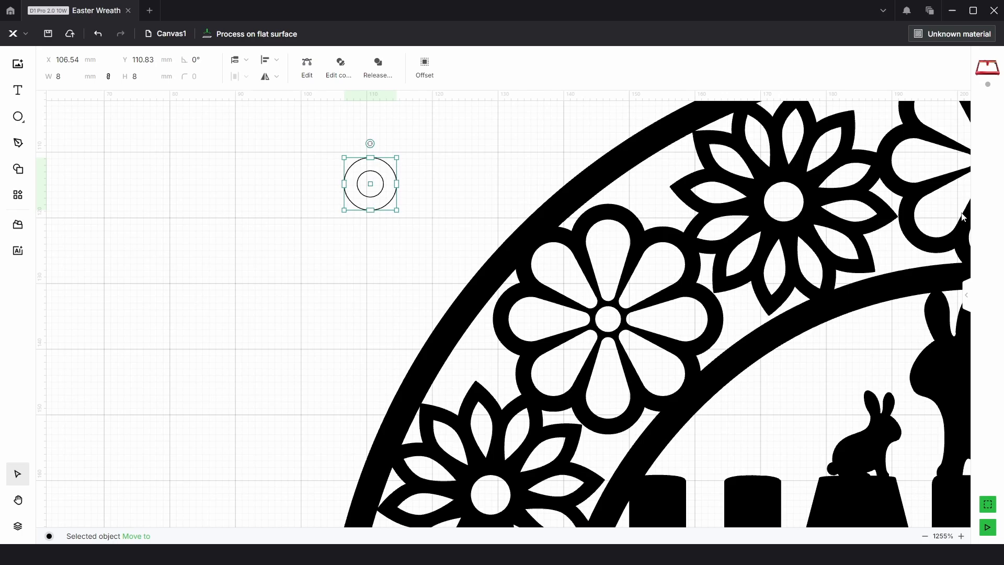
- Set the small ring's processing type to Engrave
left_click(967, 296)
left_click(920, 163)
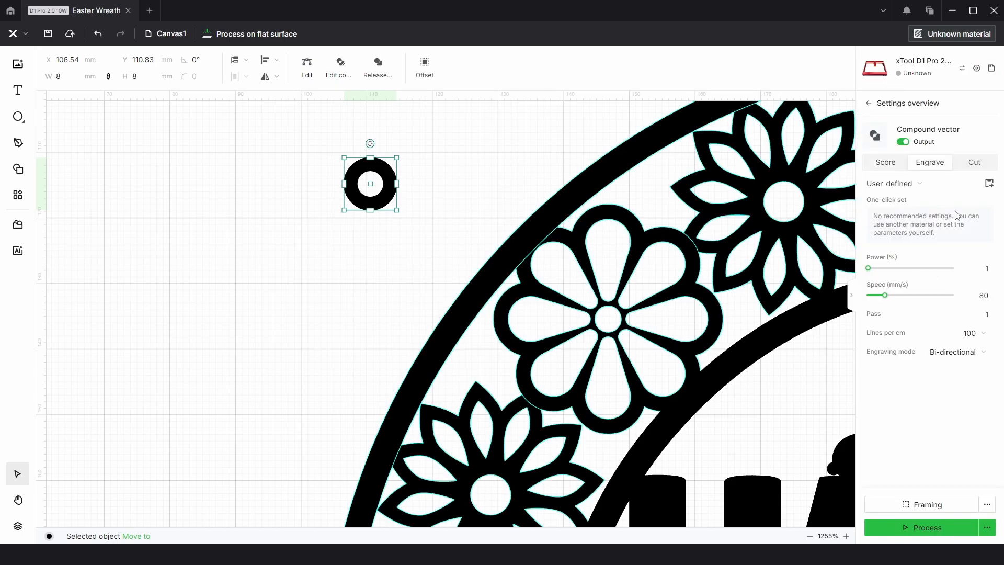
left_click(852, 287)
- Move the small ring onto the wreath's upper-left outer edge, overlapping it, at about X 126.86 mm, Y 116.18 mm
scroll(332, 246, "down", 5)
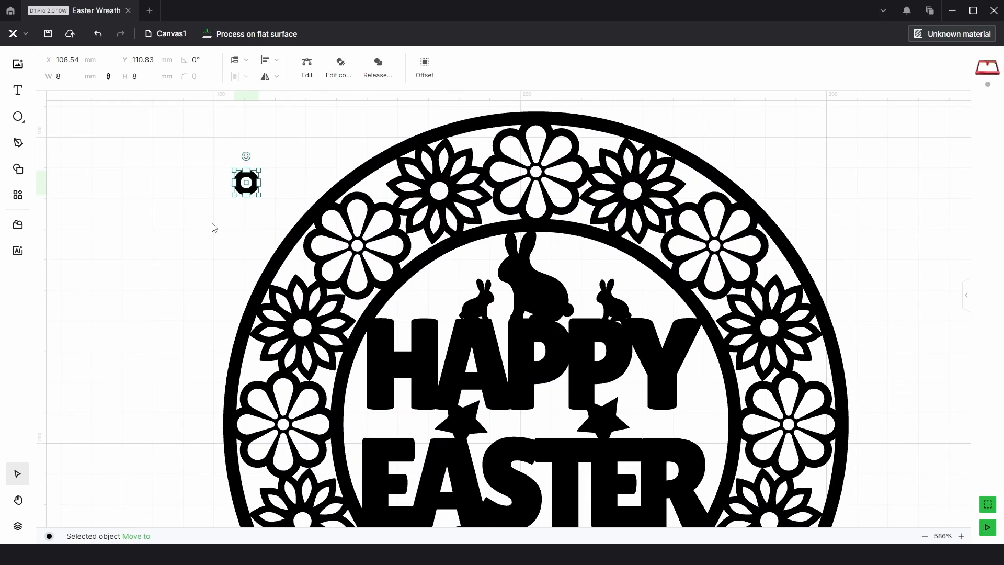
left_click(264, 183)
left_click_drag(299, 207, 320, 197)
scroll(321, 197, "up", 5)
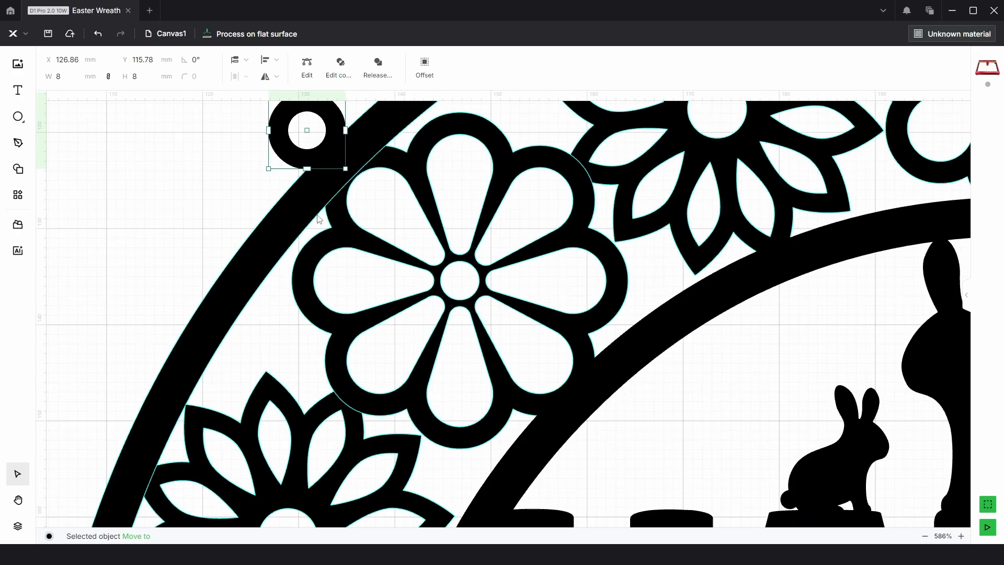
left_click(223, 164)
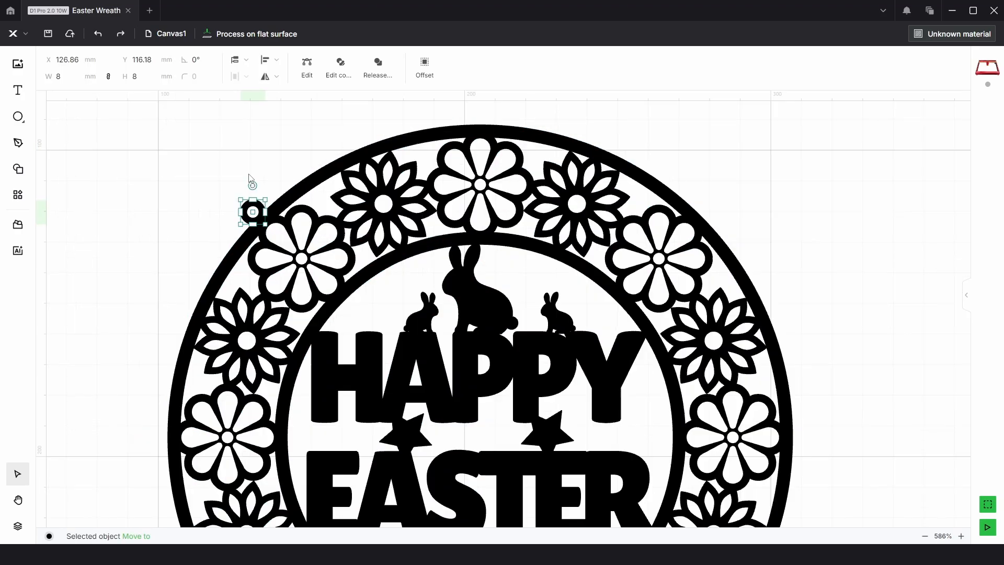
- Paste a copy of the small ring and place it level with the original on the wreath's upper-right outer edge, at about X 275.54 mm
key("ctrl+v")
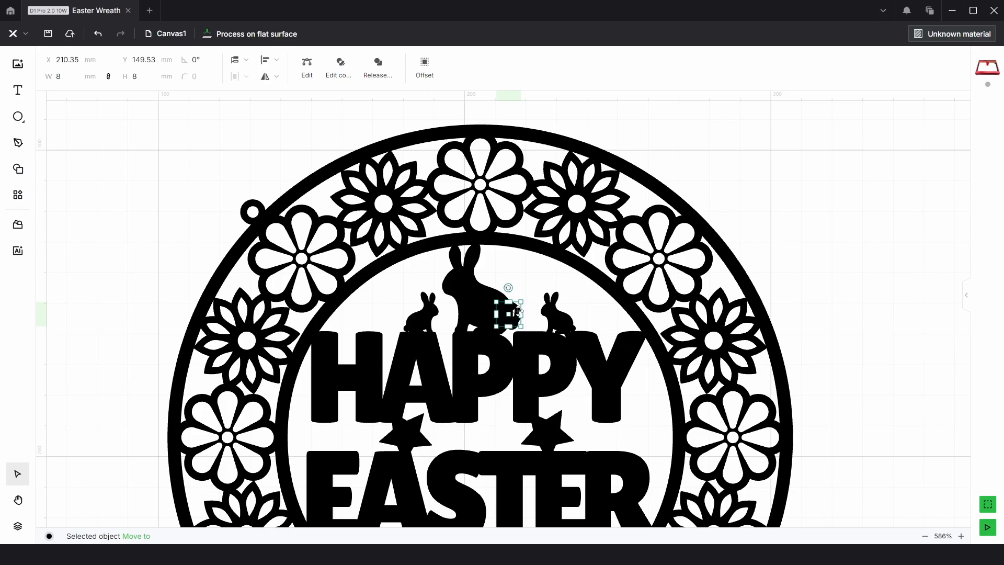
left_click_drag(513, 307, 743, 226)
scroll(206, 204, "up", 5)
scroll(219, 225, "down", 5)
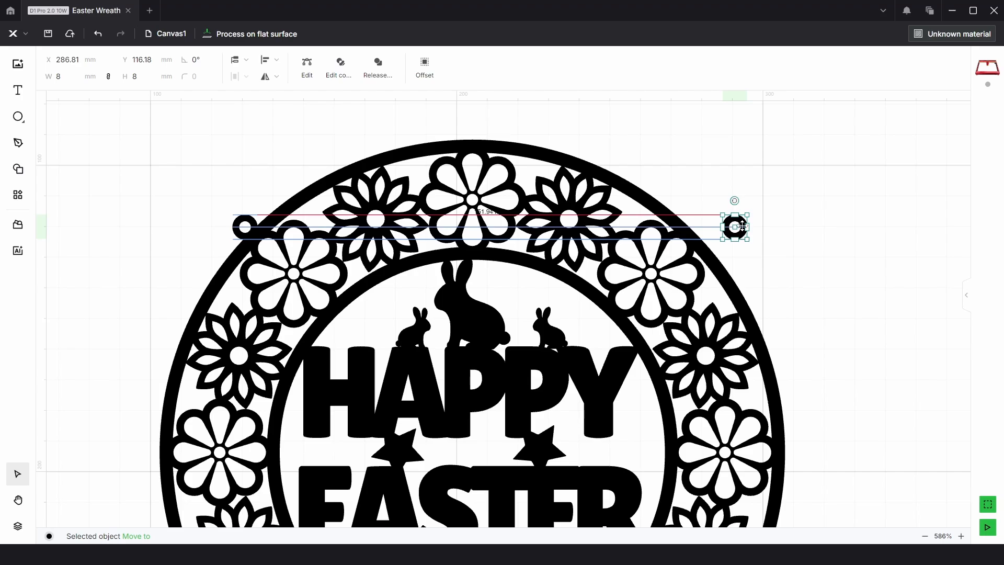
left_click_drag(743, 226, 707, 225)
scroll(680, 225, "up", 5)
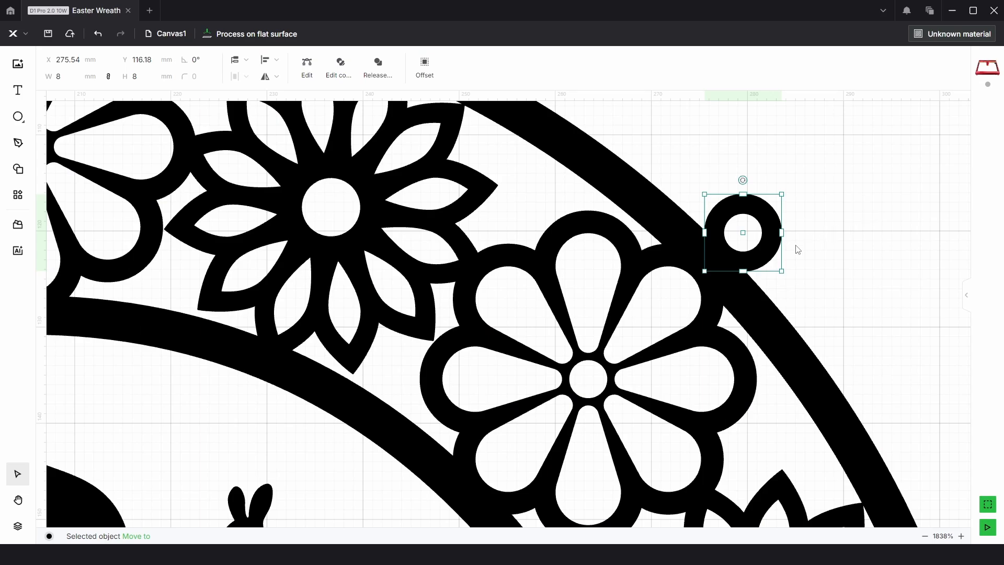
- Nudge the right-hand ring inward to about X 274.84 mm so it overlaps the wreath's outer edge more
key("Left")
key("Left")
key("Left")
key("Left")
key("Left")
key("Left")
key("Left")
key("Left")
key("Left")
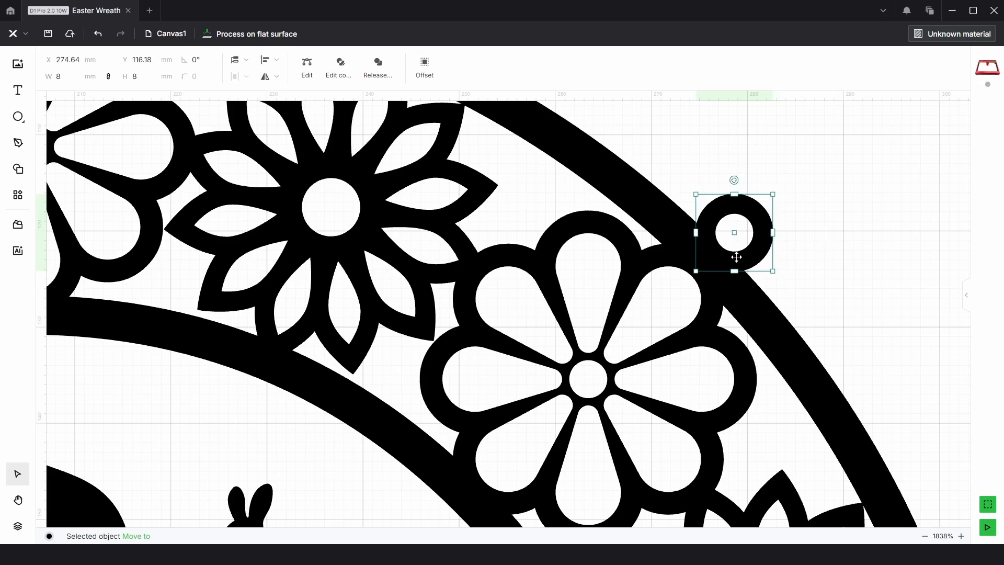
key("Left")
key("Left")
key("Left")
key("Right")
key("Right")
key("Right")
key("Right")
key("Right")
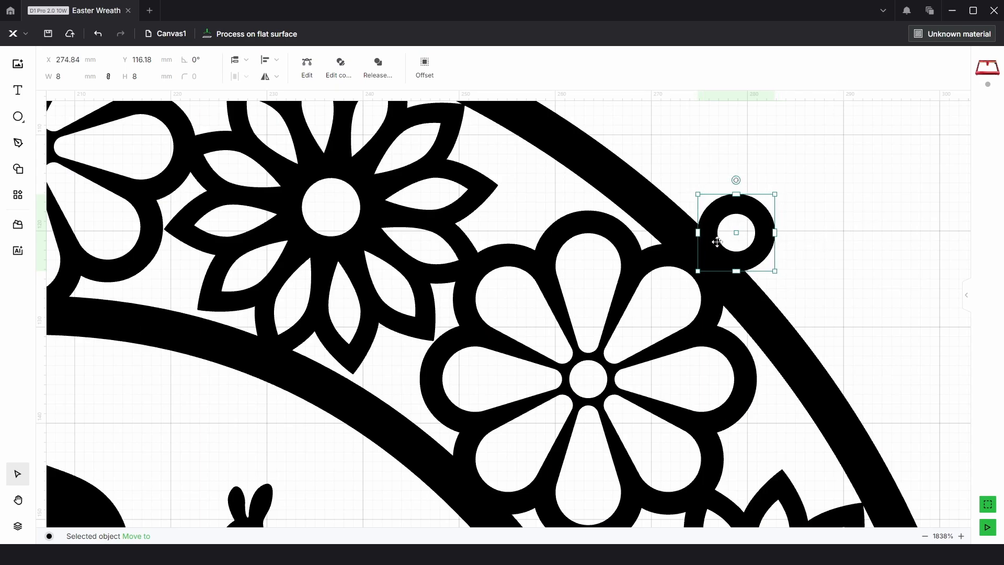
- Nudge the left-hand ring inward by a fraction of a millimetre so it overlaps the wreath's outer edge more
left_click(829, 241)
left_click_drag(87, 233, 637, 248)
left_click_drag(141, 243, 600, 240)
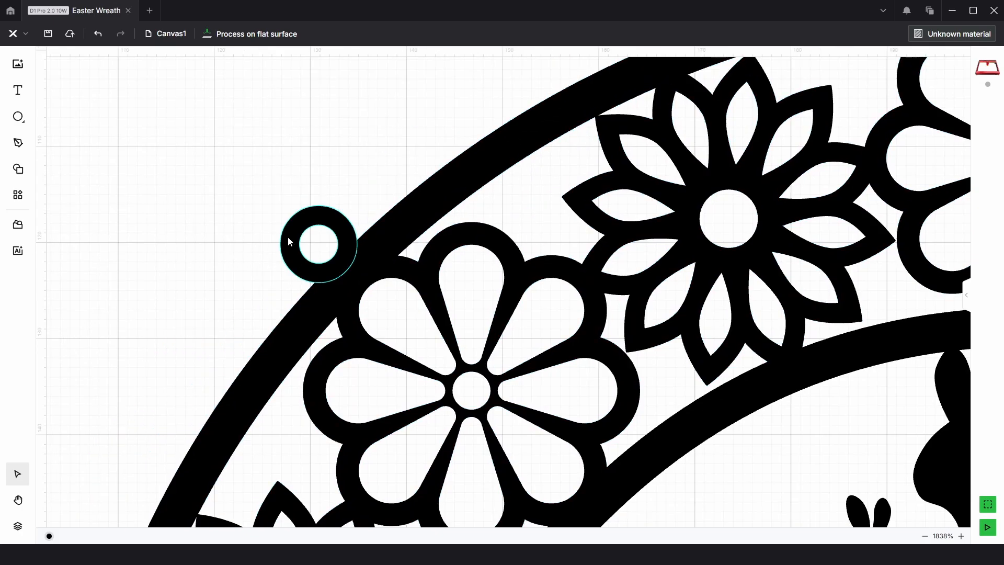
left_click(289, 242)
key("Right")
key("Right")
key("Right")
key("Right")
key("Right")
key("Right")
key("Right")
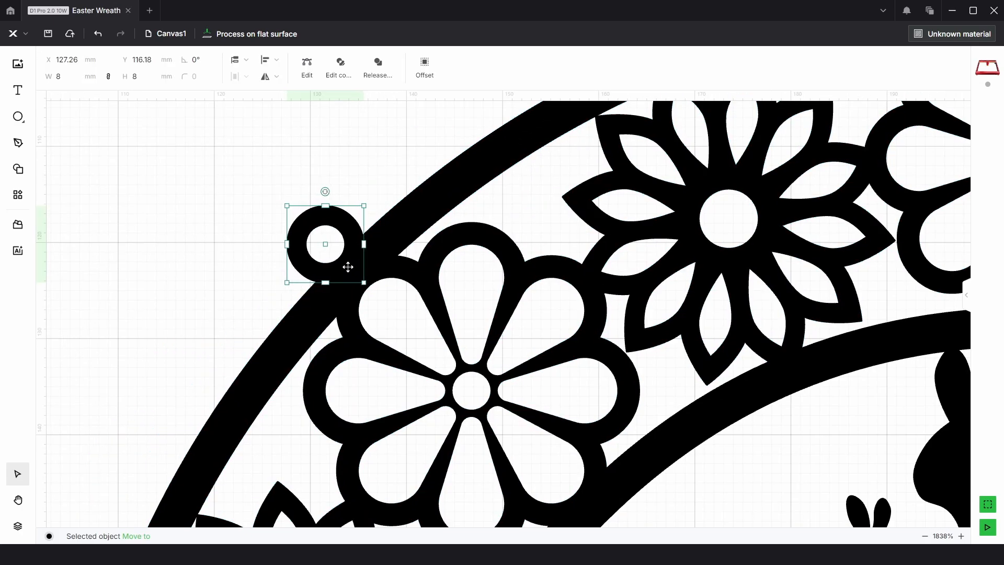
key("Right")
key("Right")
key("Right")
key("Right")
key("Right")
key("Right")
left_click(349, 188)
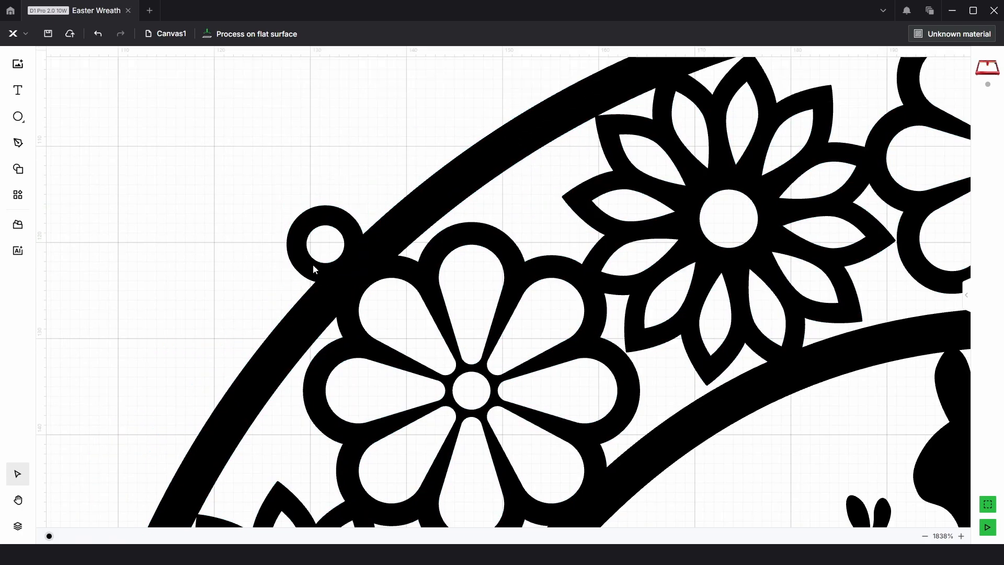
- Unite the entire design, including both hanging rings, the flowers, lettering, rabbits, stars and eggs, into one compound vector
scroll(282, 239, "down", 10)
left_click_drag(699, 247, 765, 149)
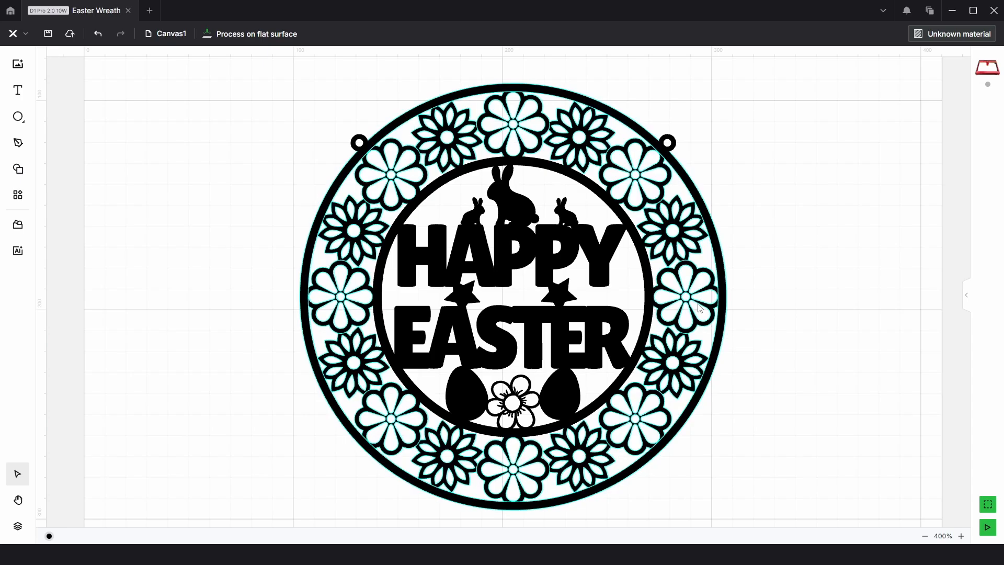
left_click(700, 308)
left_click(606, 253)
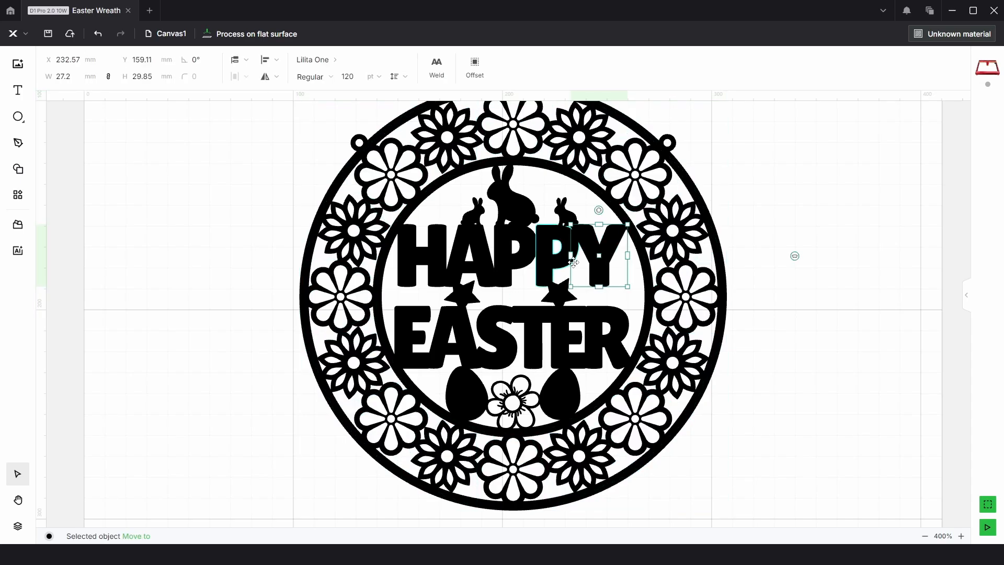
left_click(568, 266)
left_click(838, 265)
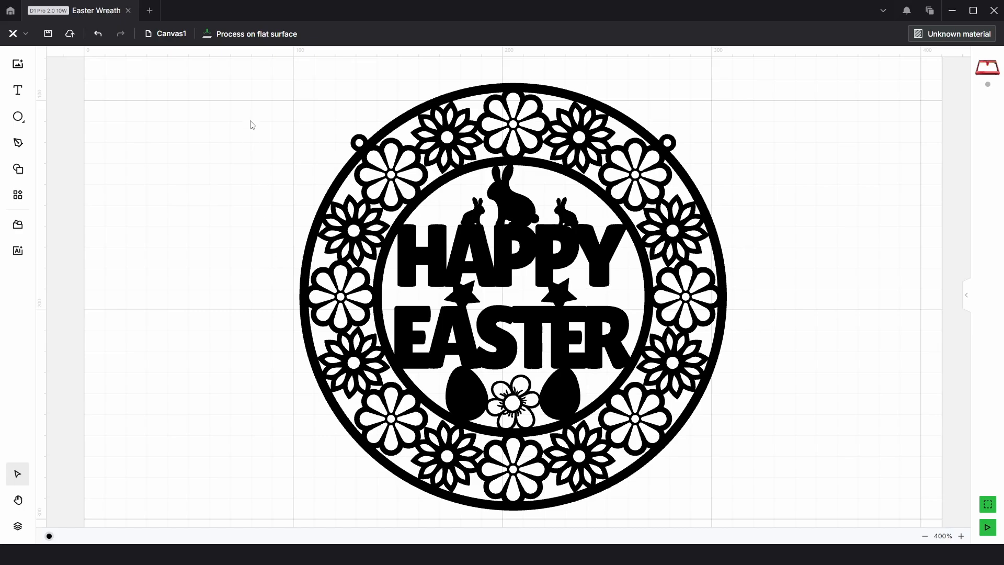
left_click_drag(236, 78, 785, 508)
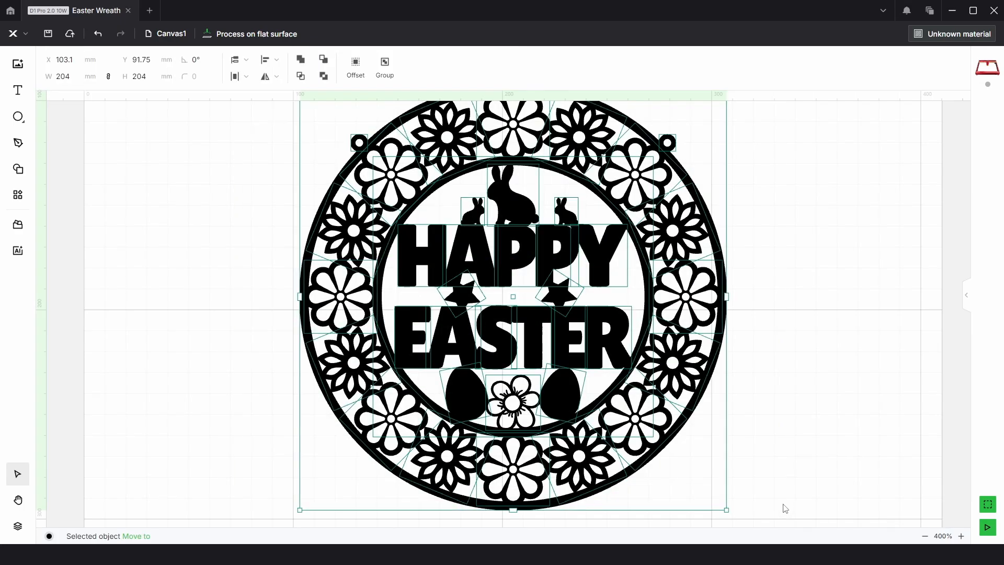
left_click(301, 61)
- Set the united wreath's processing type to Cut and inspect its merged outlines
left_click(965, 296)
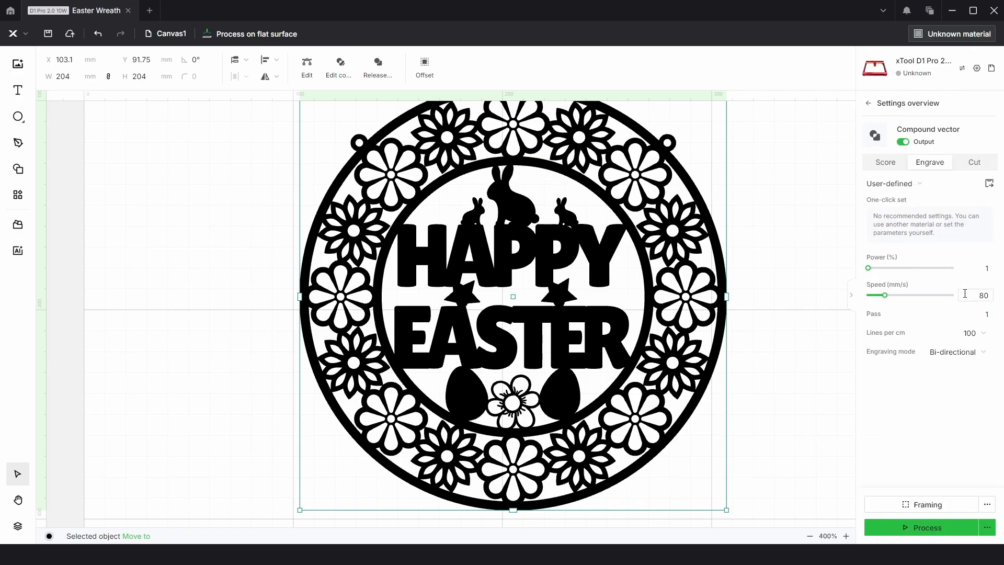
left_click(885, 163)
left_click(969, 165)
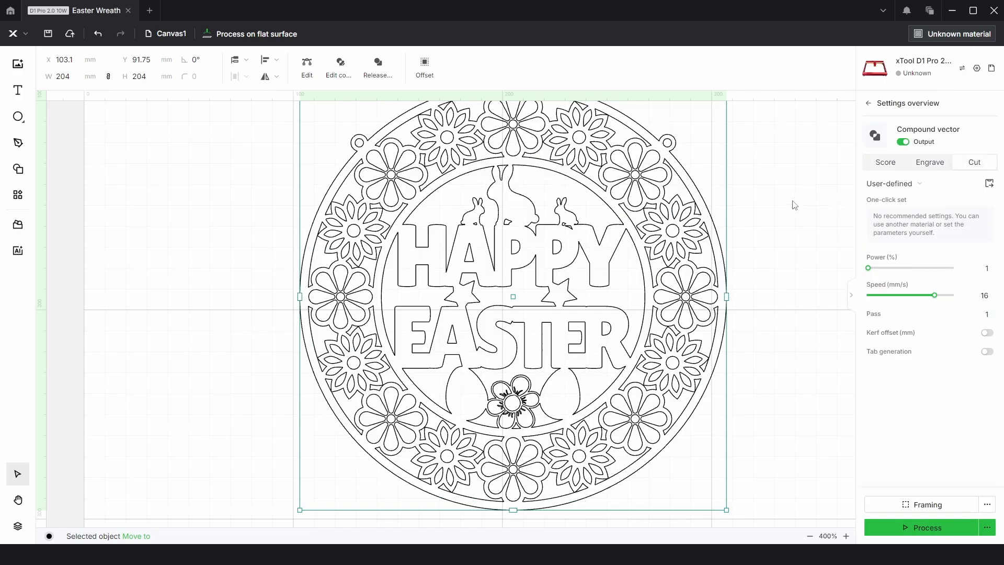
left_click(807, 264)
scroll(525, 195, "up", 2)
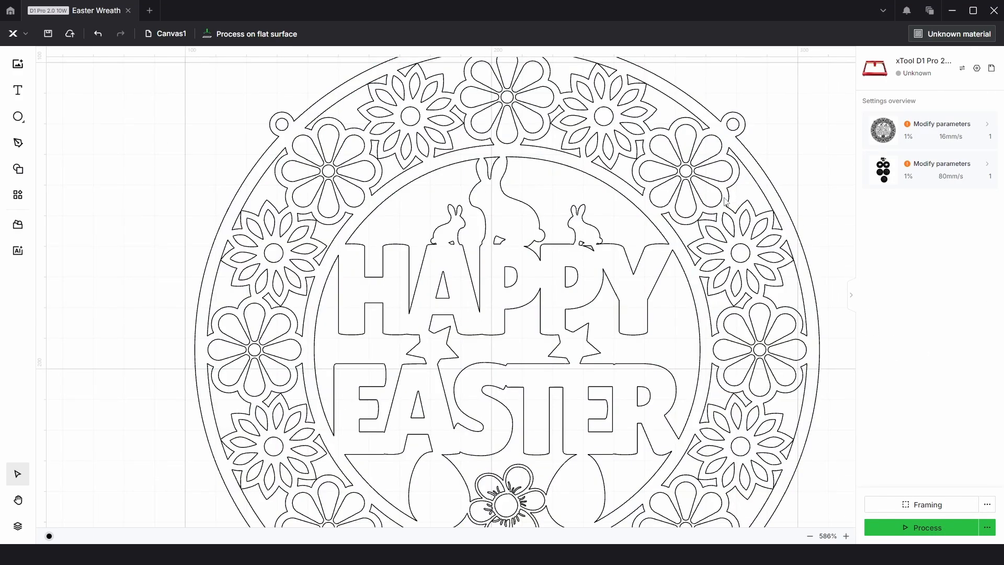
left_click_drag(403, 338, 348, 219)
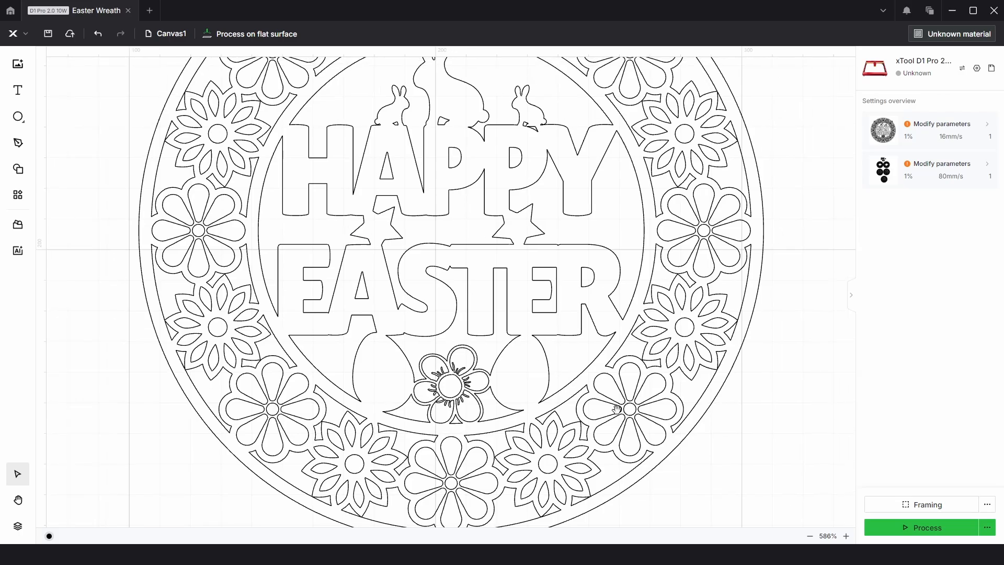
left_click_drag(699, 220, 695, 312)
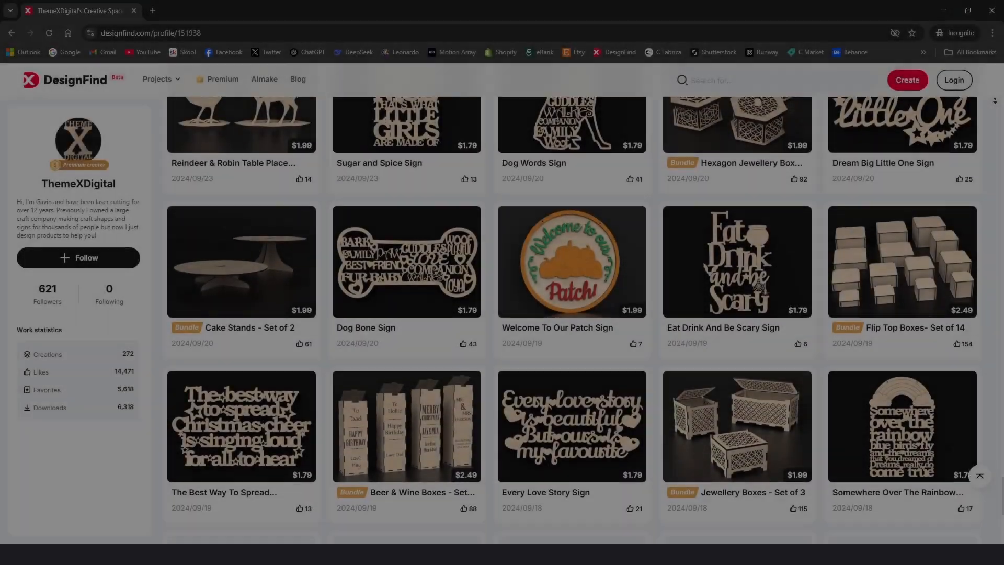
scroll(572, 319, "down", 2)
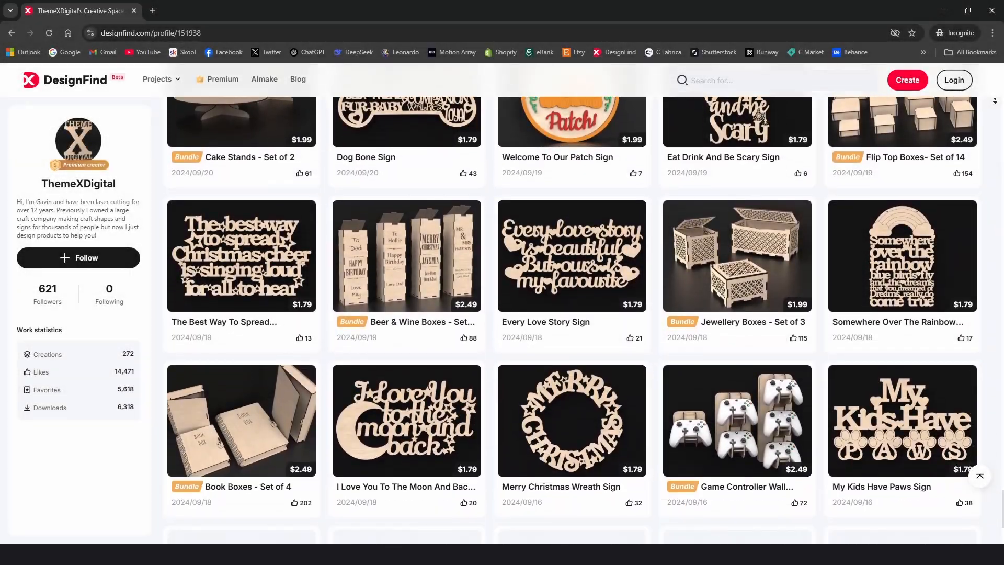
scroll(572, 318, "down", 2)
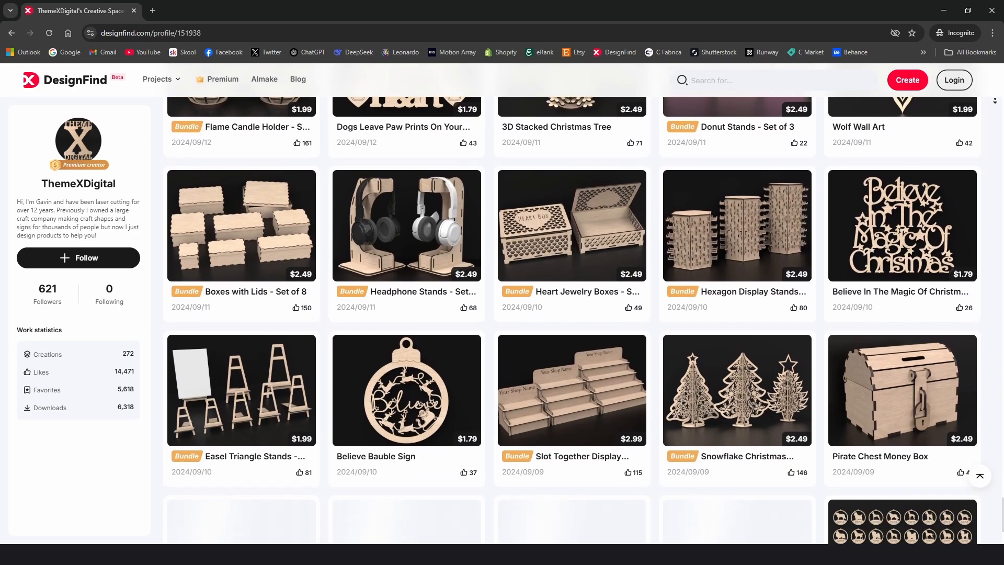
scroll(572, 319, "down", 4)
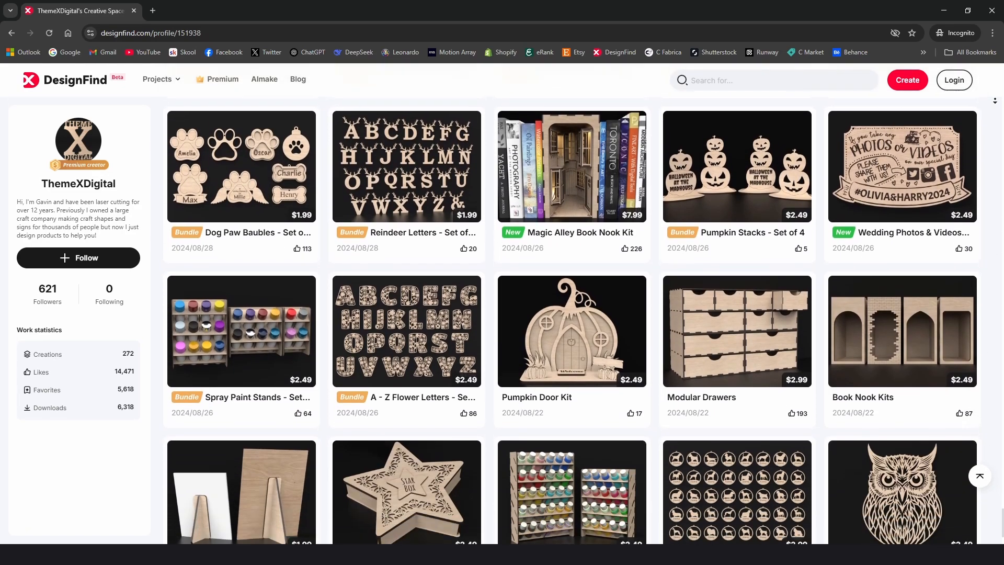
scroll(572, 318, "down", 2)
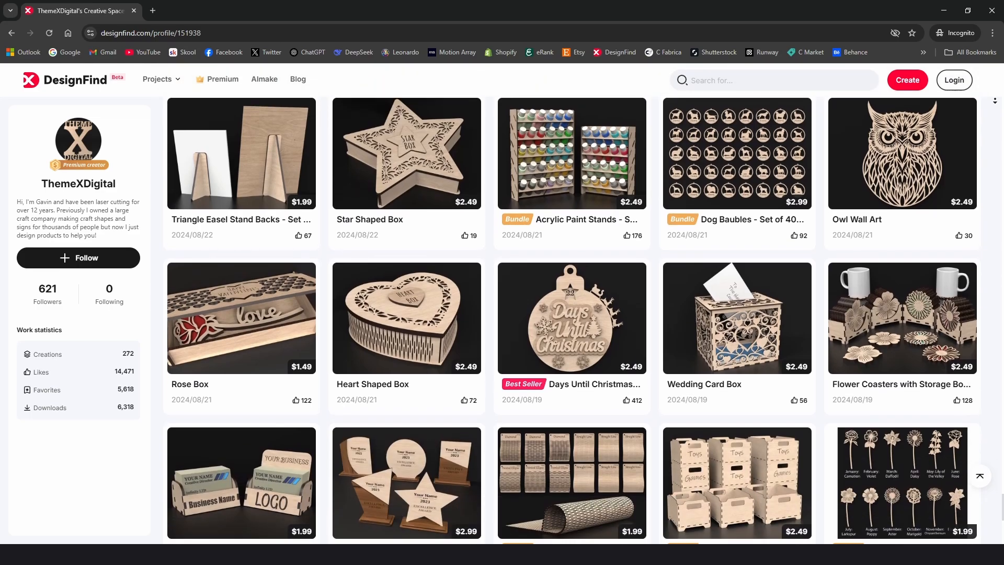
scroll(572, 319, "down", 3)
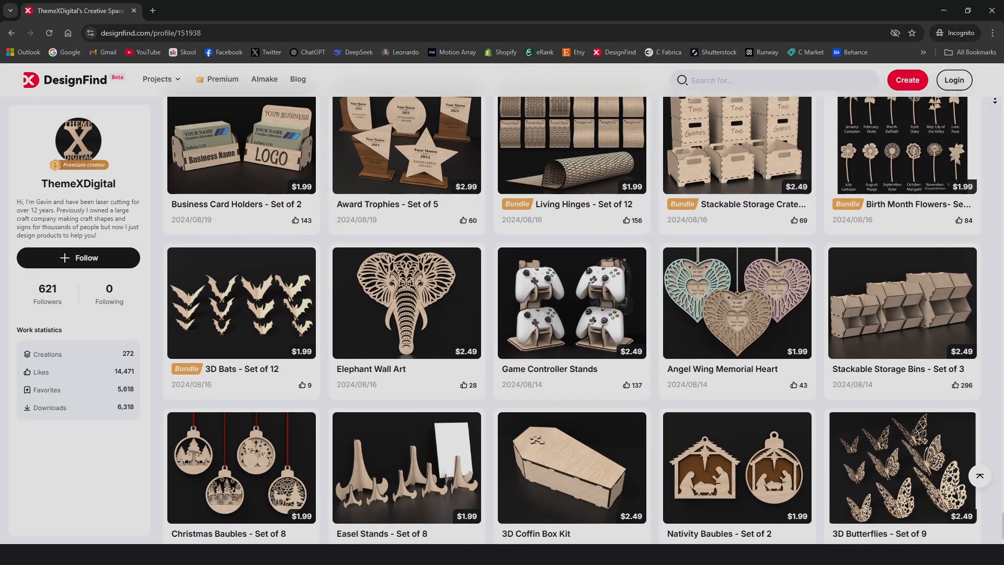